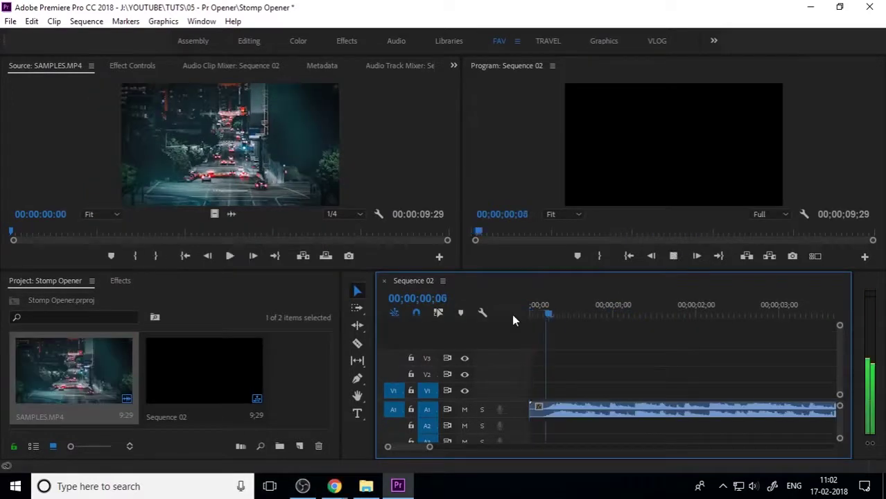
Play the audio from the start of the sequence and add a timeline marker on the first beat
key(space)
drag(552, 312, 475, 337)
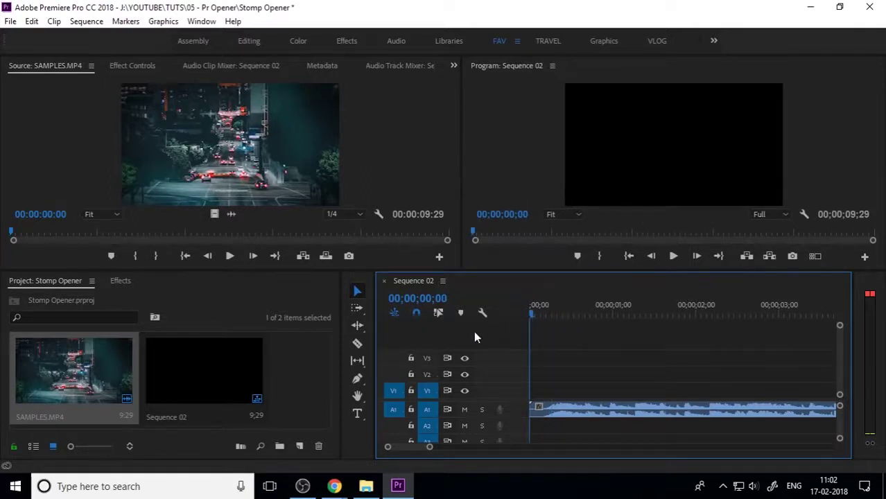
key(space)
key(m)
key(m)
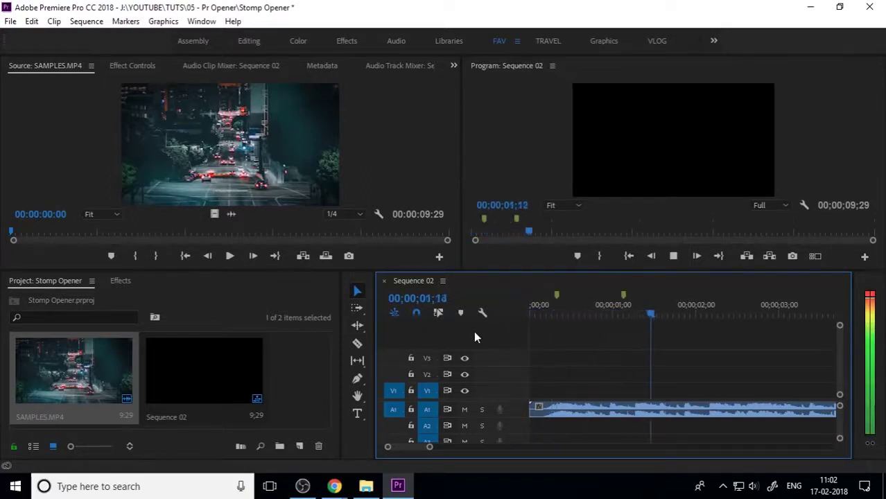
key(m)
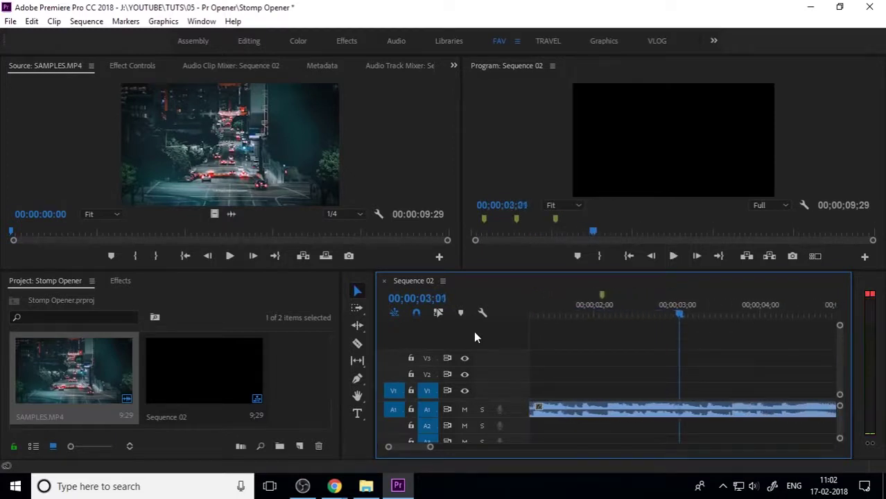
key(ctrl+z)
key(ctrl+z)
drag(603, 305, 590, 310)
key(minus)
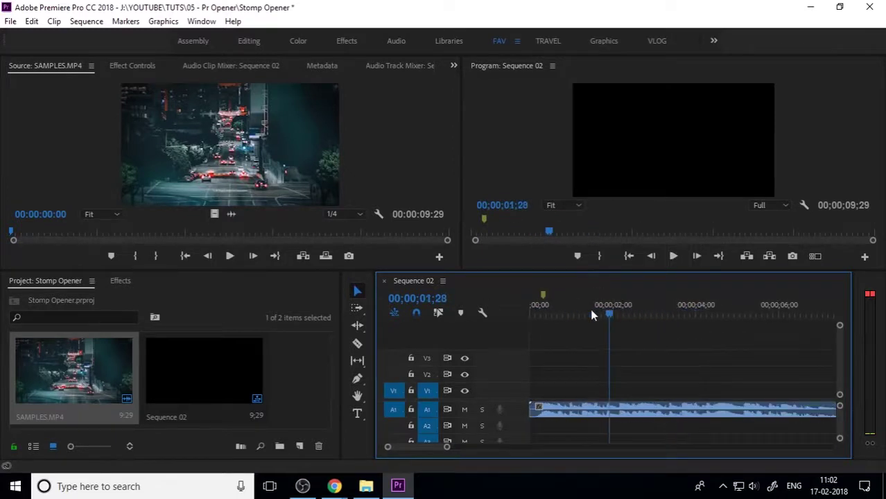
Replay the sequence from its start and add markers on the next three beats after the first marker
key(Home)
key(space)
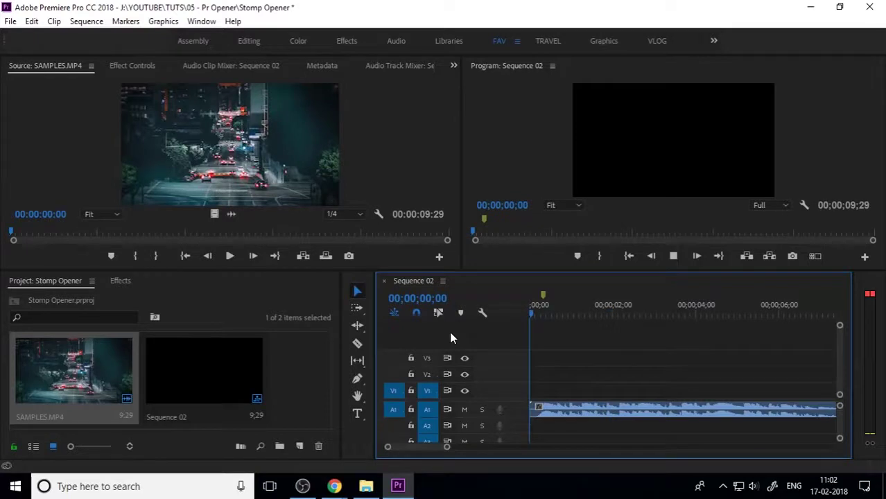
key(m)
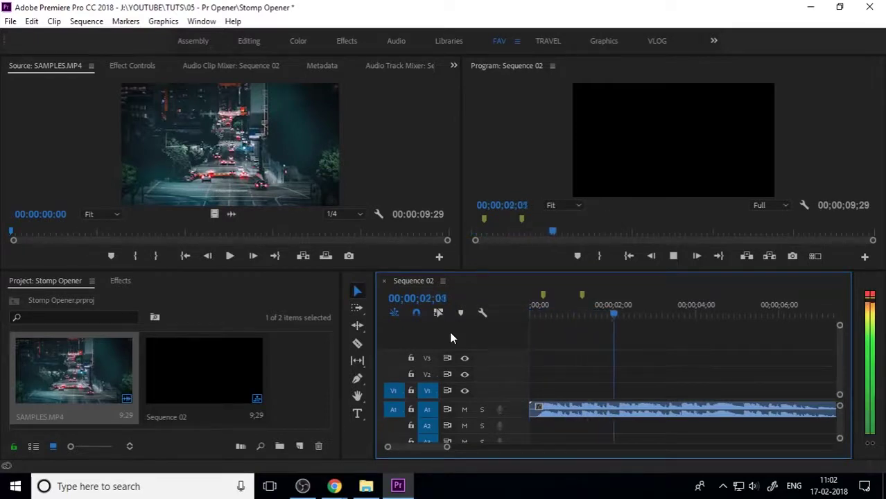
key(m)
key(m)
key(space)
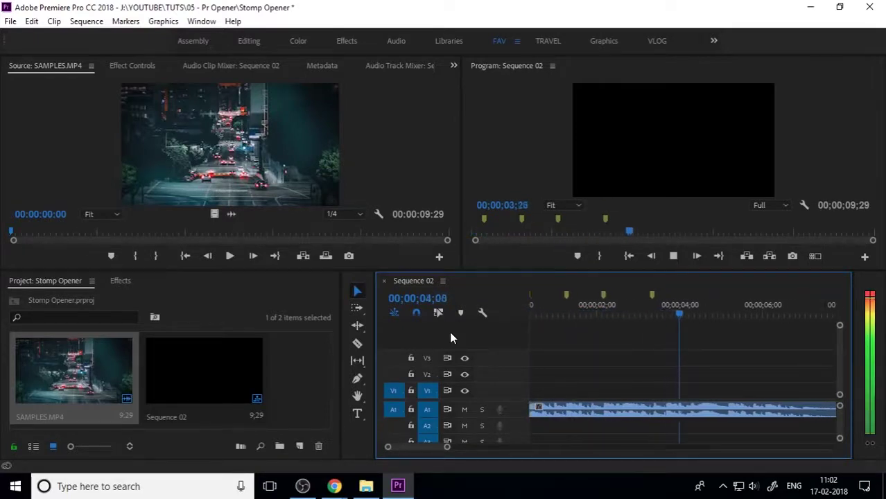
Undo the last marker, mark the three remaining beats after the third marker, and return the playhead to the sequence start
key(ctrl+z)
click(615, 303)
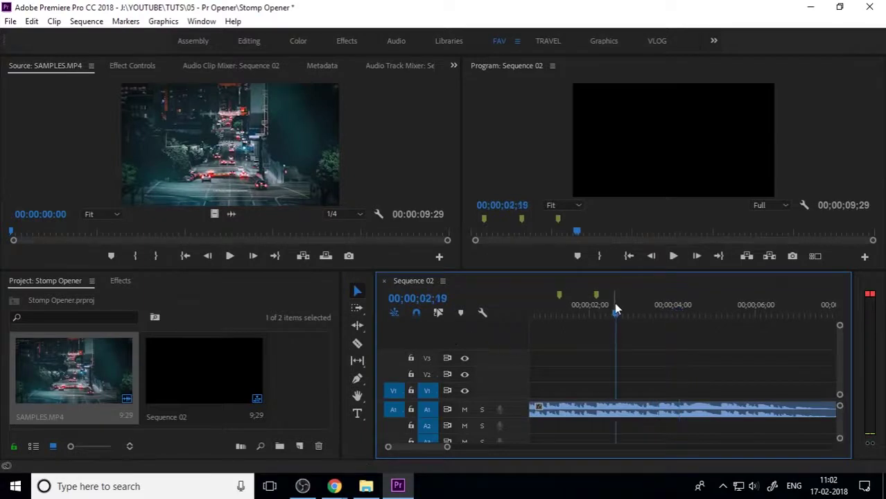
key(space)
key(m)
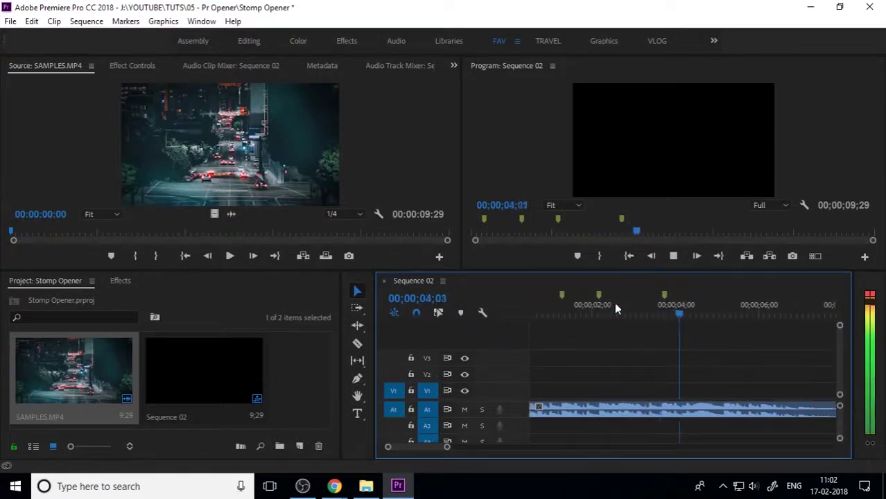
key(m)
key(space)
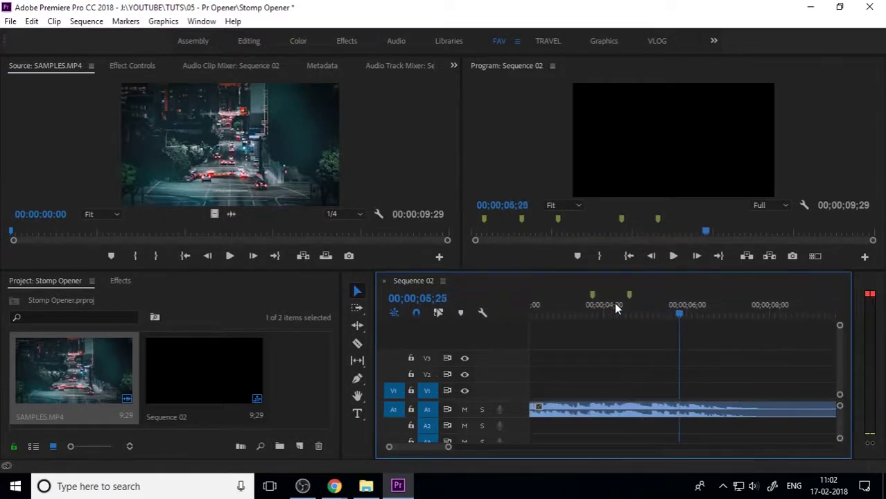
drag(652, 303, 607, 317)
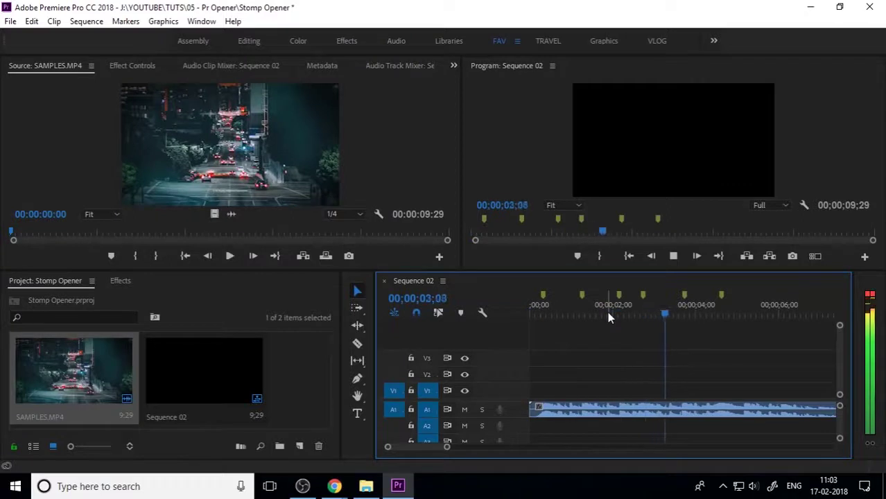
drag(624, 306, 530, 316)
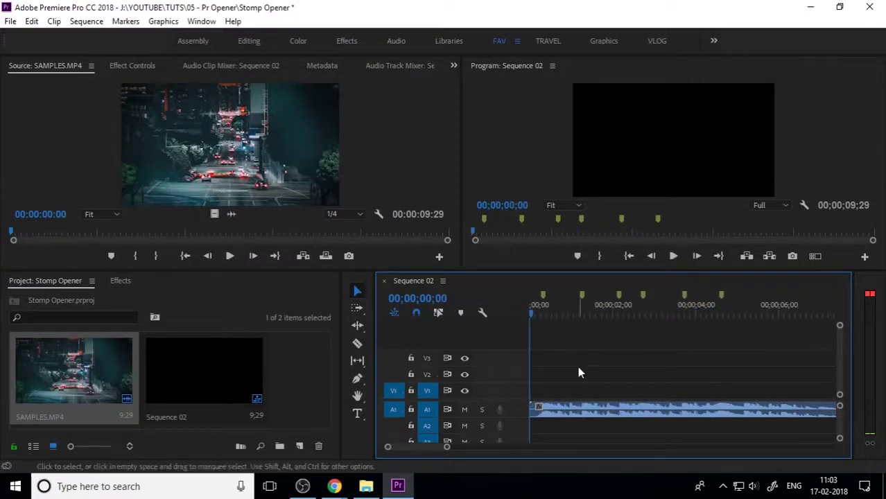
Create a project bin named PHOTOS and open it in its own window
click(301, 382)
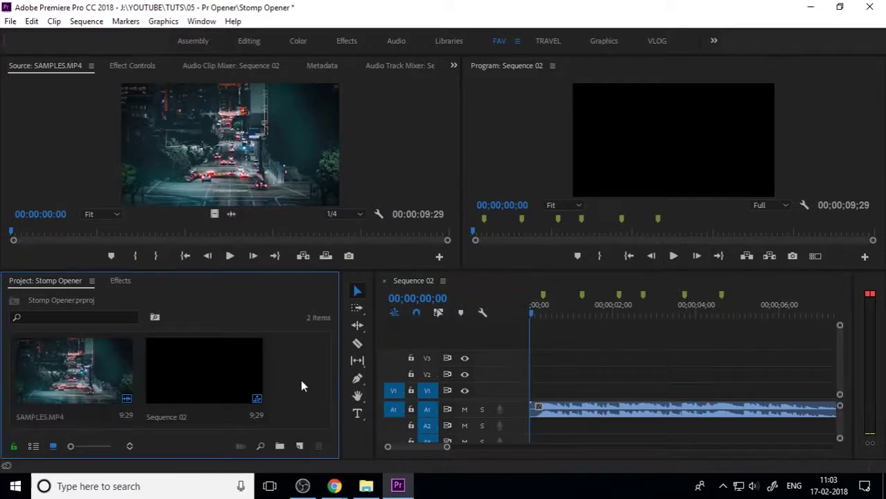
click(279, 446)
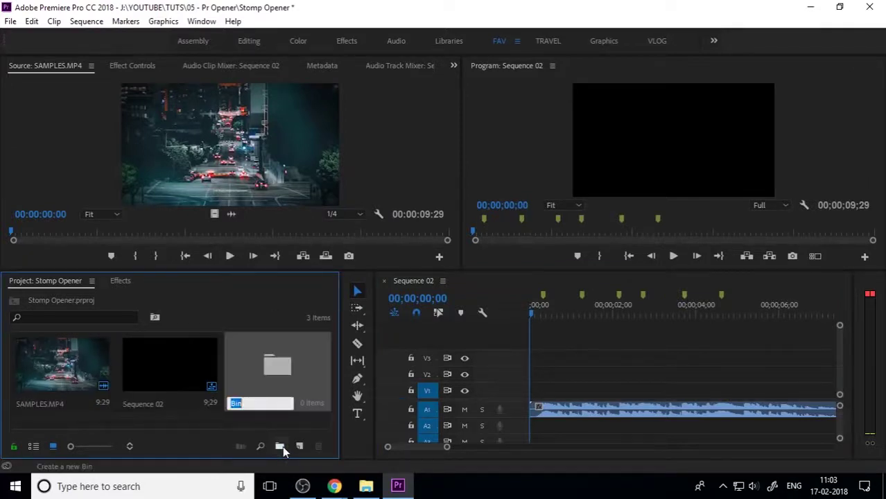
text(PHOTOS)
key(Return)
double_click(291, 376)
Switch to File Explorer and import the ten selected images, 1 to 10, into the PHOTOS bin
key(alt+Tab)
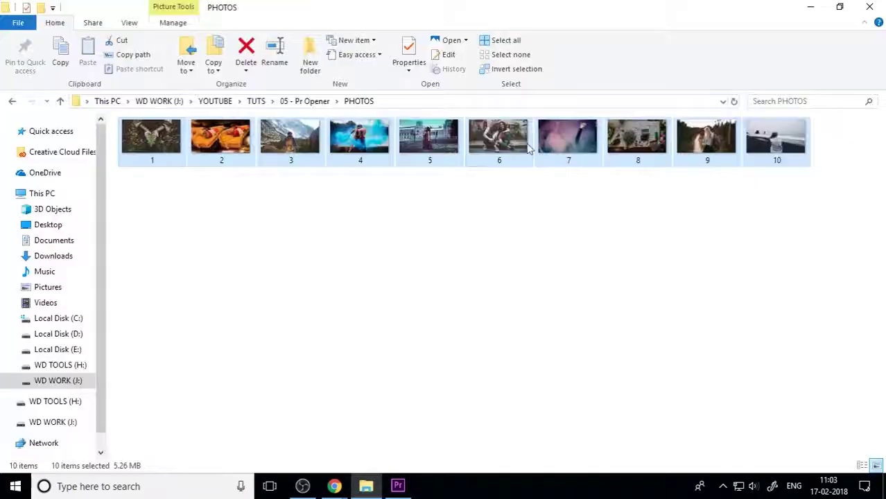
drag(528, 147, 160, 291)
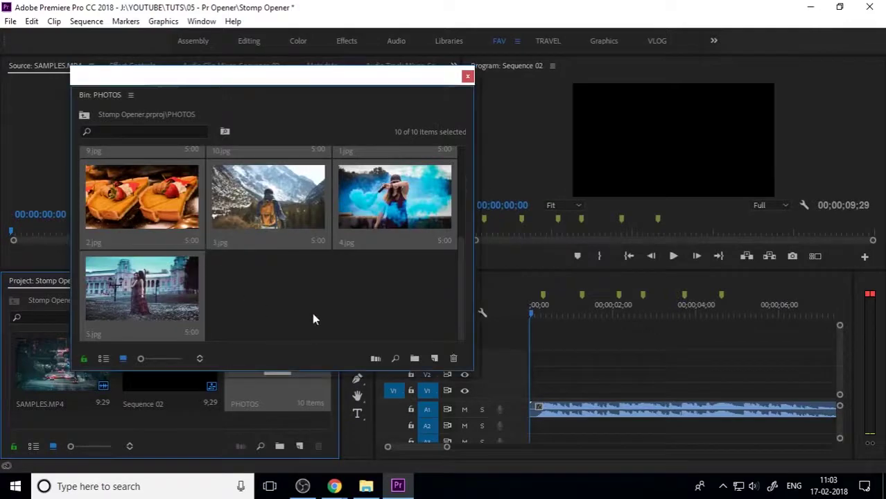
click(305, 313)
Place 7.jpg on track V1 at the sequence start, trim its end to the second marker, and preview it
scroll(298, 308, up, 3)
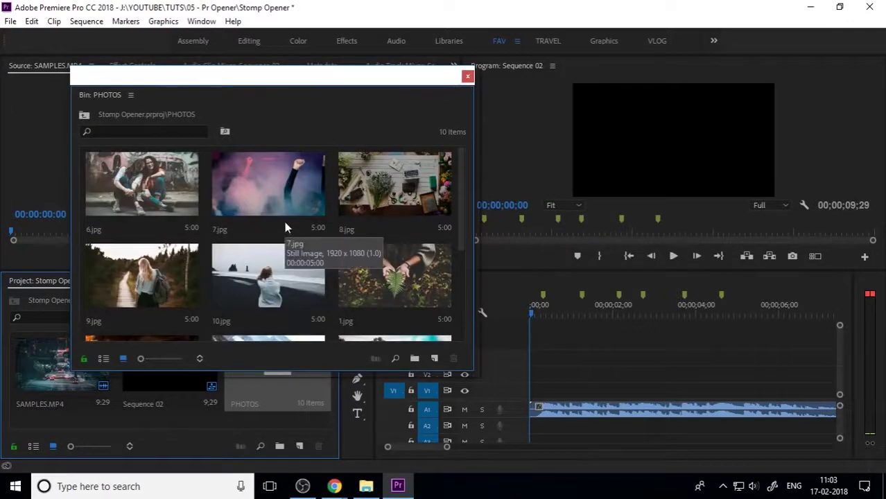
drag(278, 198, 532, 389)
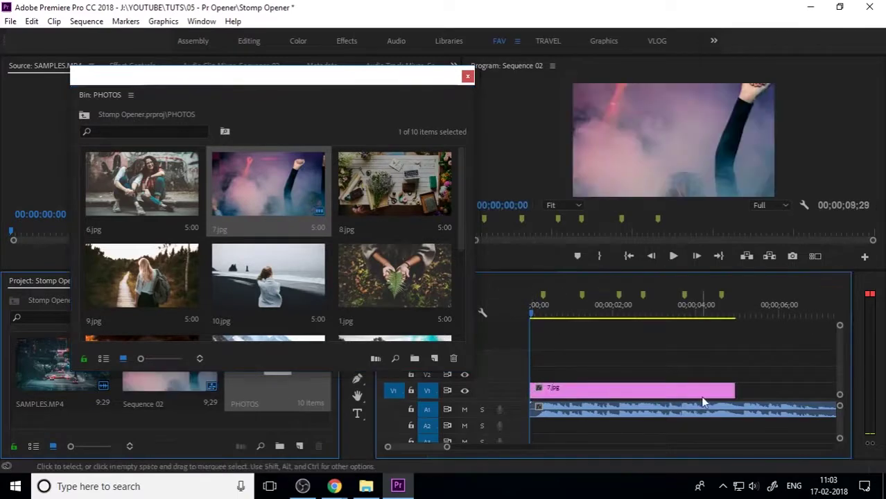
drag(733, 390, 580, 392)
click(468, 77)
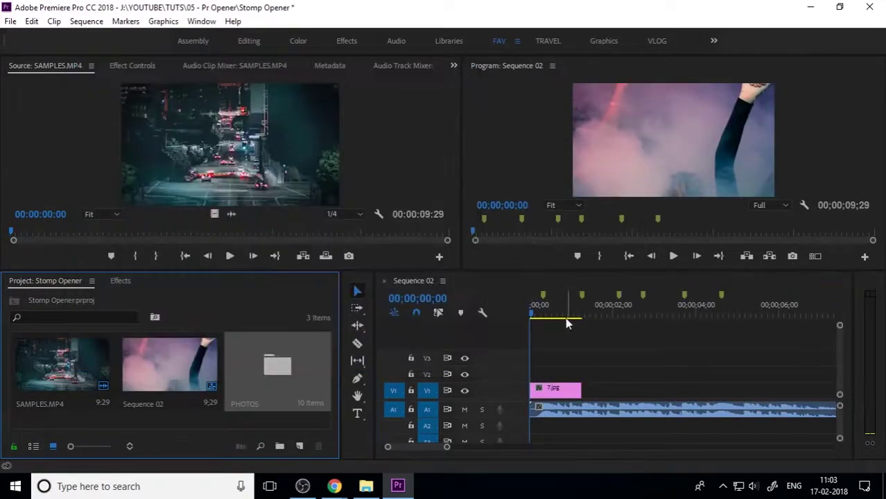
click(500, 323)
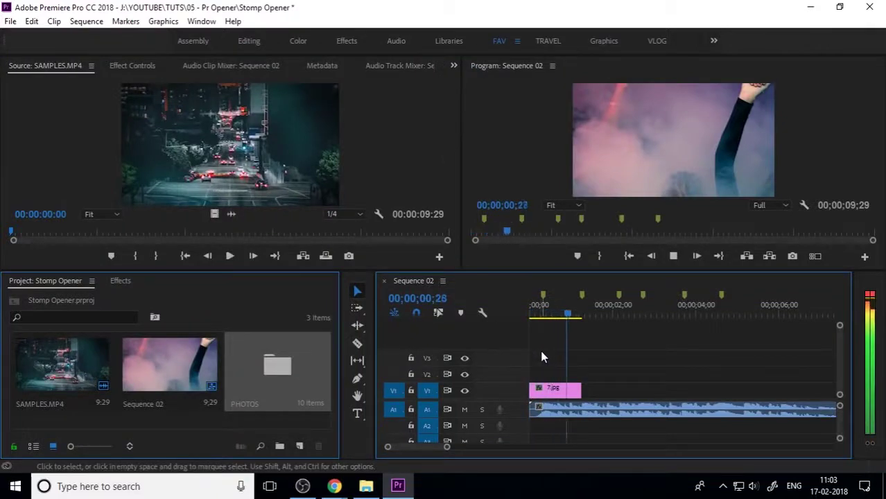
key(space)
key(Home)
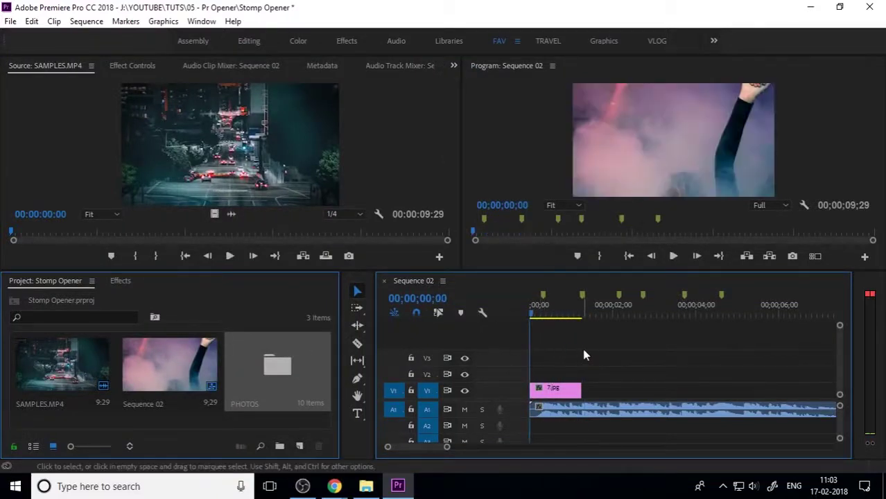
Add a text layer reading HEY over the image at the sequence start
key(equal)
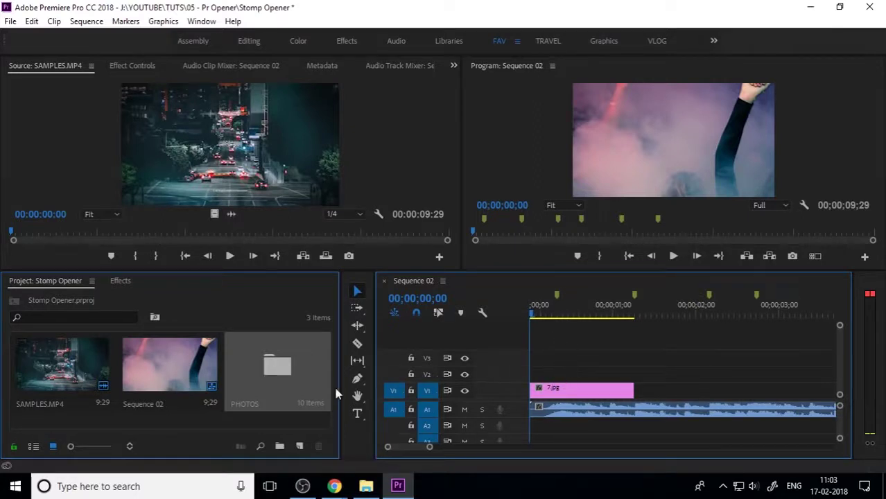
click(357, 414)
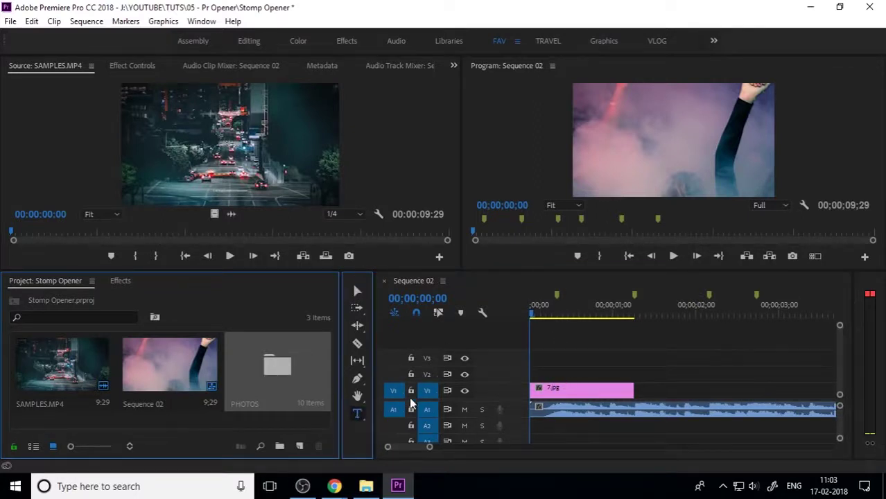
click(593, 148)
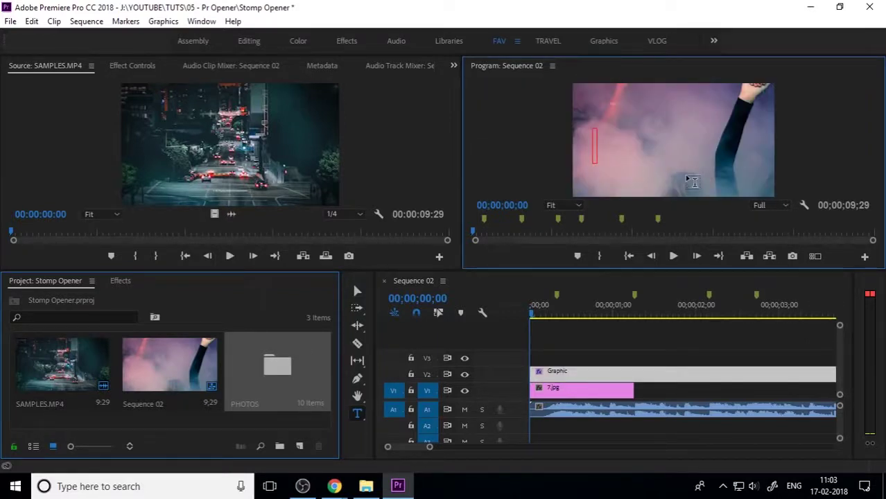
text(HEY)
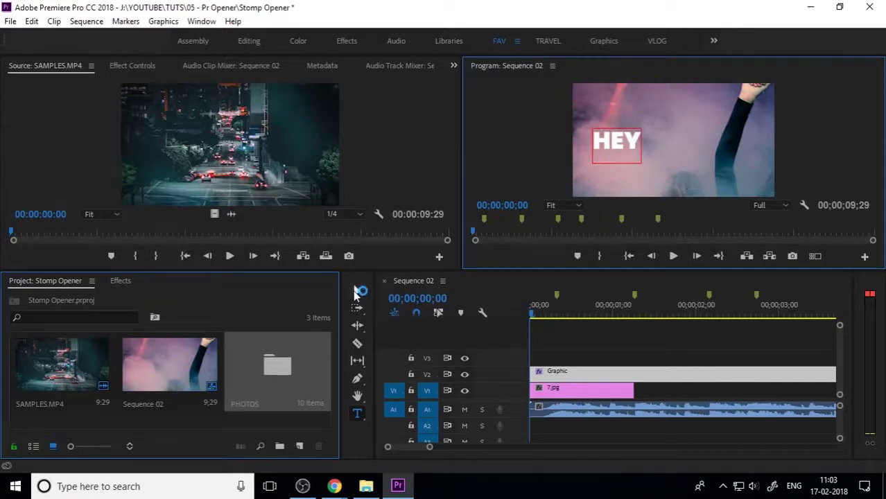
click(356, 291)
Trim the end of the HEY graphic on V2 to match the 7.jpg clip
key(minus)
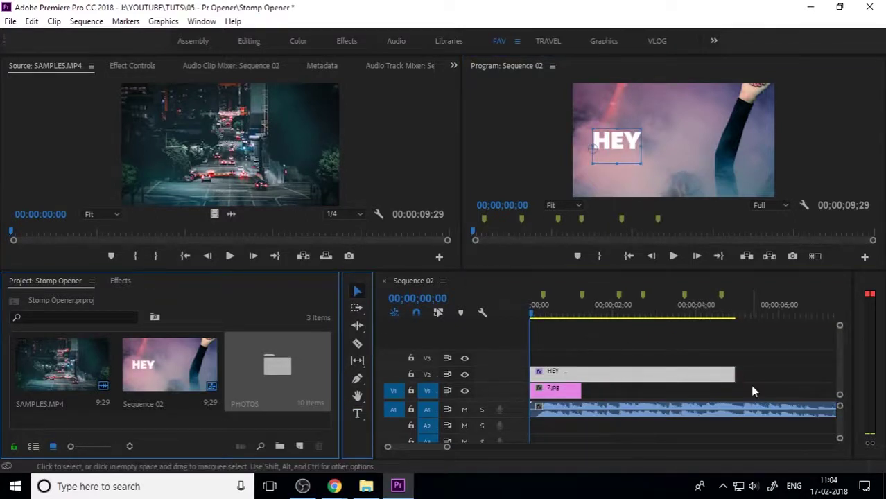
drag(734, 374, 582, 378)
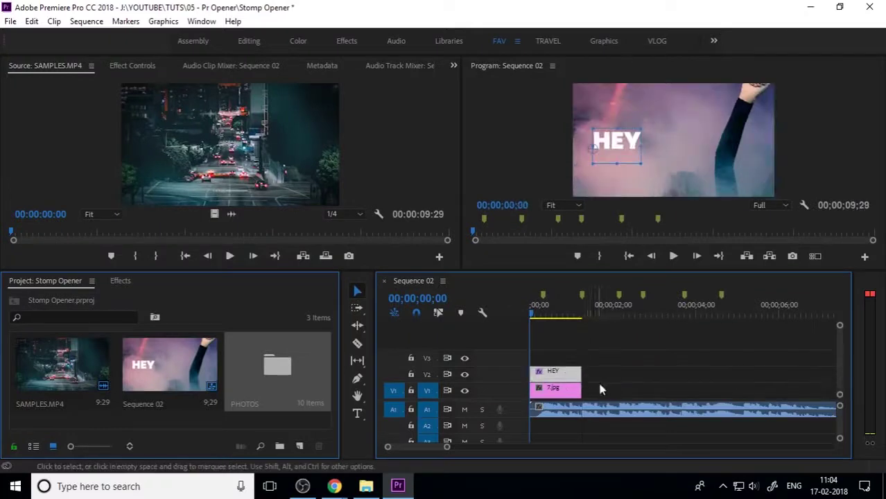
key(equal)
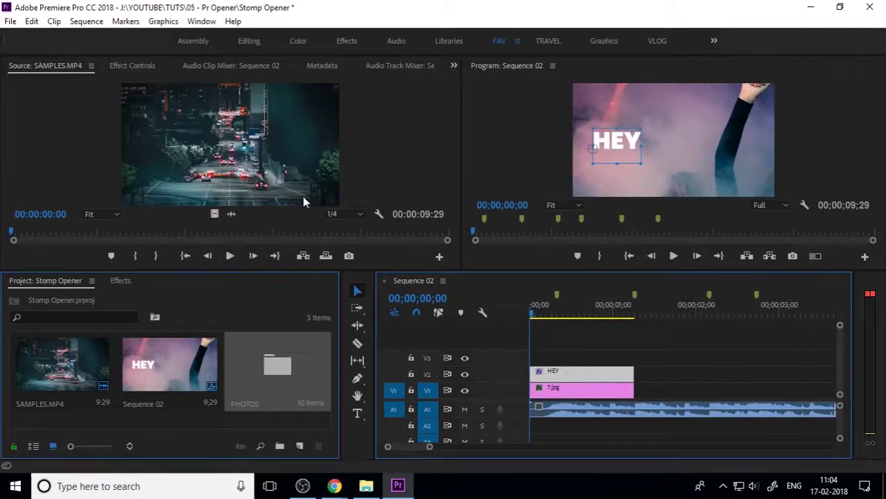
Open the Essential Graphics editing controls and center the HEY text horizontally and vertically in the frame
click(206, 21)
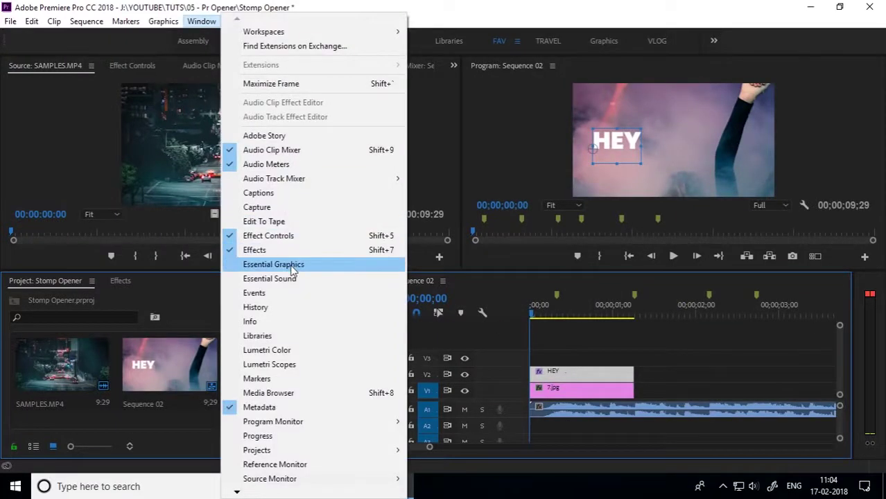
click(293, 273)
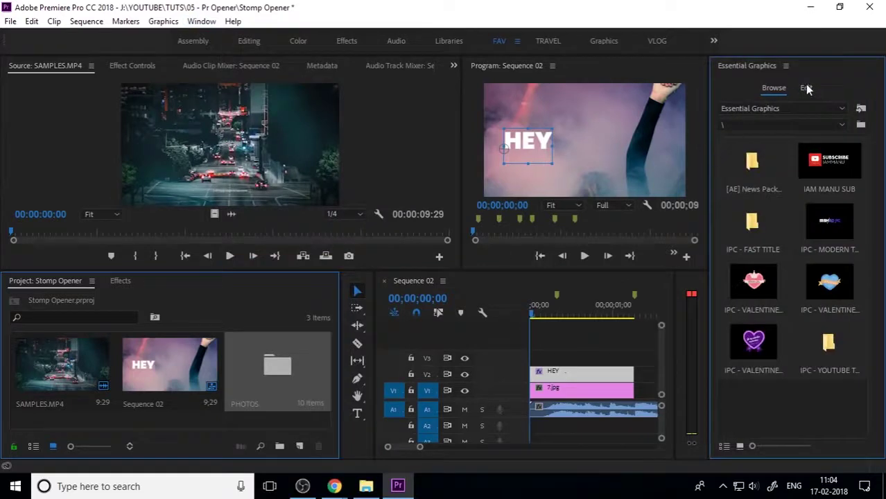
click(805, 88)
click(745, 226)
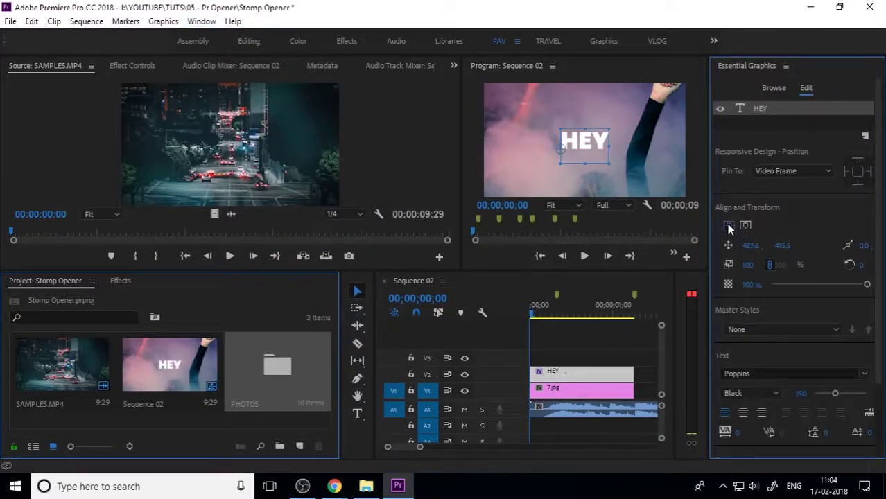
click(728, 226)
Center-align the HEY text, move its anchor point up to the middle of the letters, and recenter it horizontally
click(743, 413)
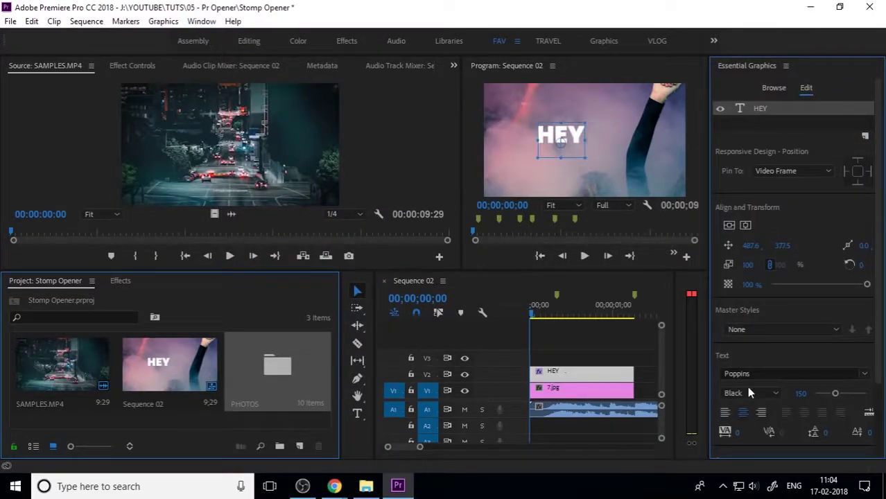
click(745, 227)
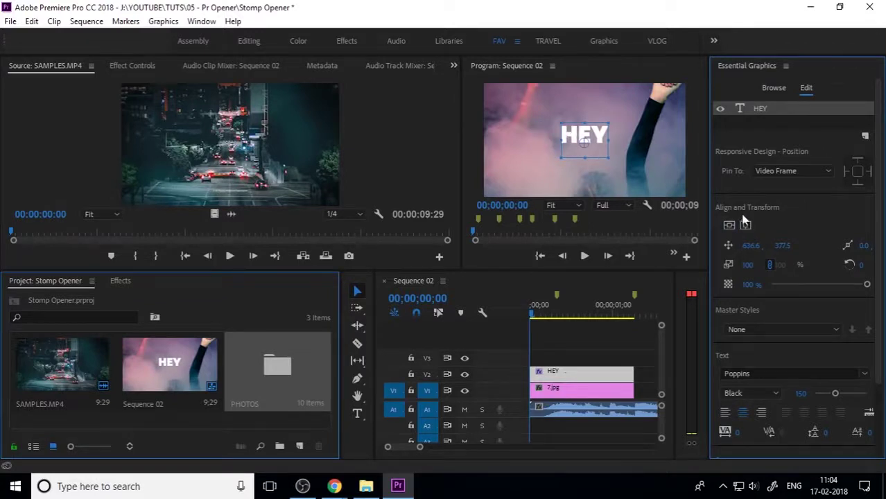
drag(585, 145, 586, 138)
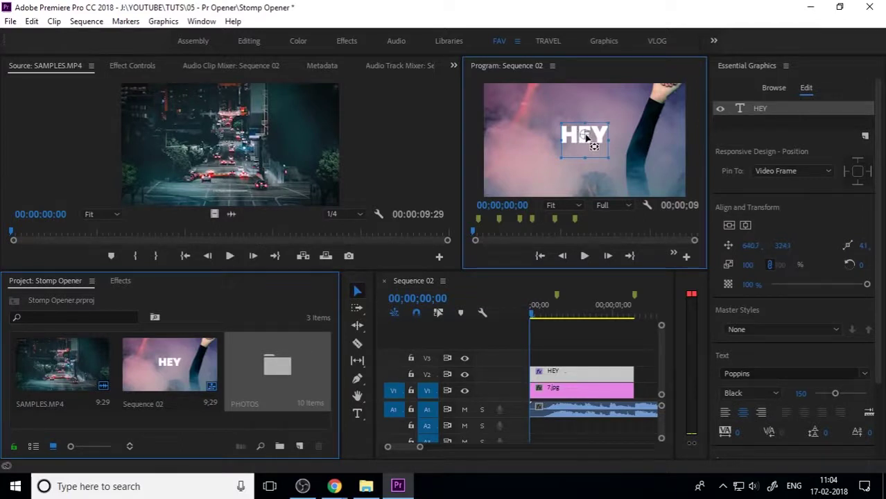
click(738, 228)
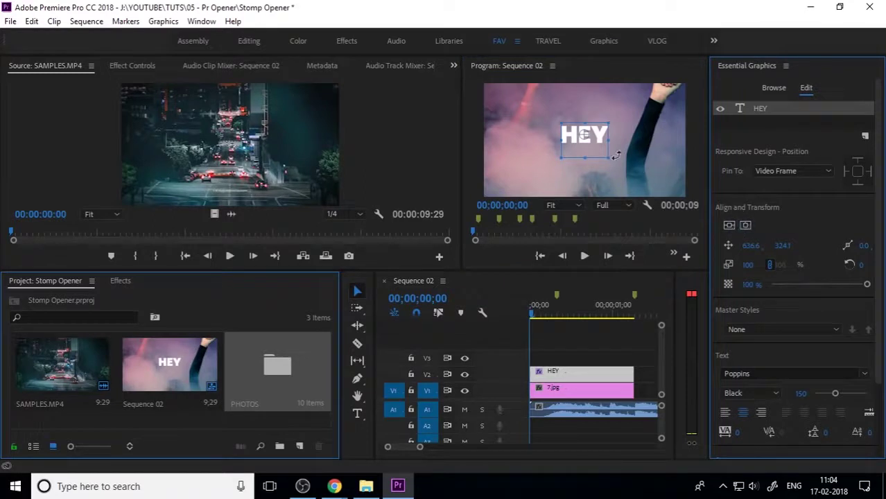
Move the HEY text slightly down so its letters sit in the vertical middle of the frame
drag(600, 141, 600, 147)
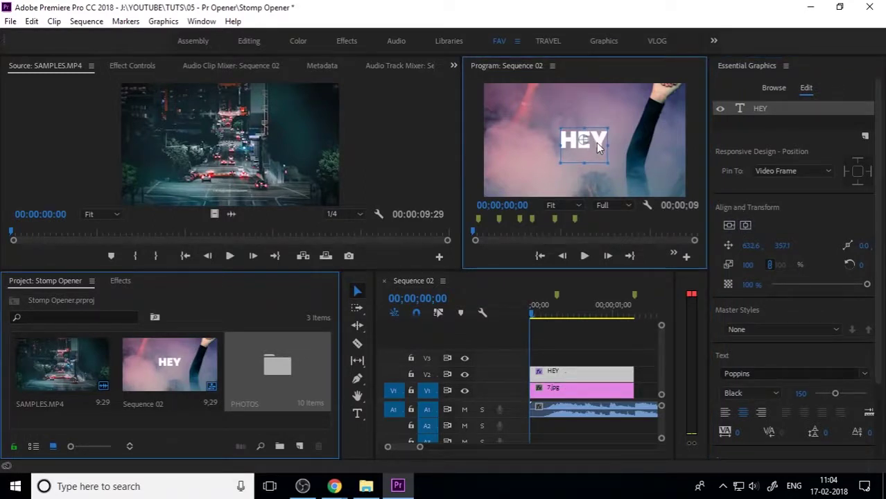
click(626, 161)
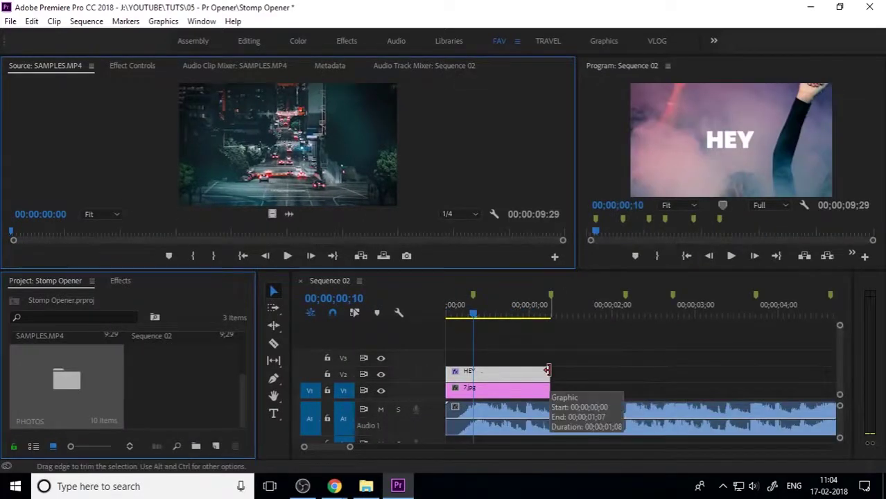
Split the HEY graphic on V2 at the first beat marker, 00;00;00;10
click(547, 371)
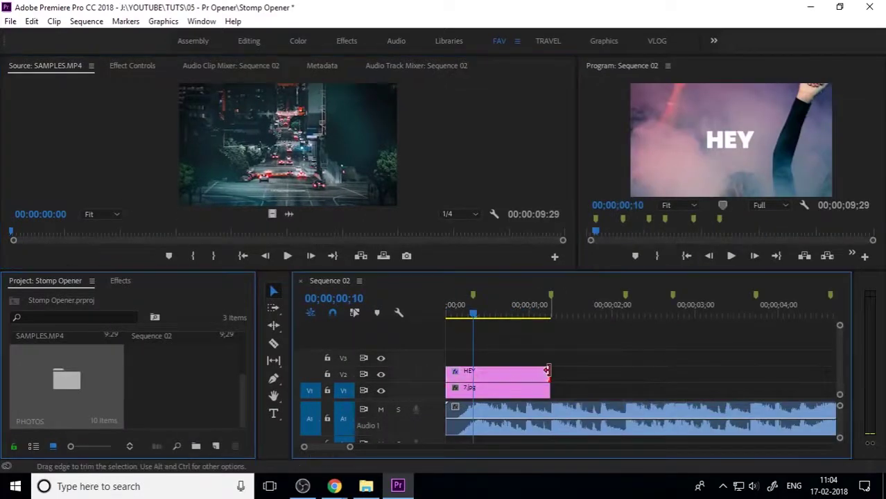
click(490, 380)
key(ctrl+k)
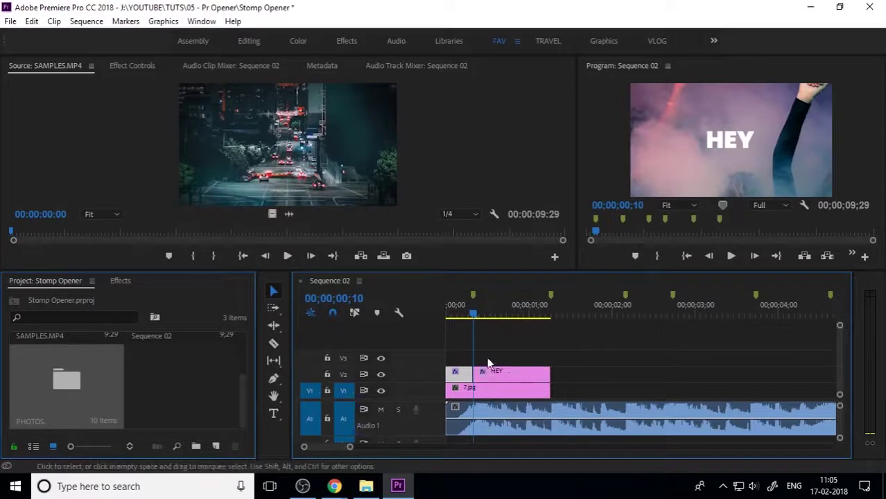
Play the opening from the start and split the remaining HEY graphic on V2 at 00;00;00;20
drag(474, 317, 433, 317)
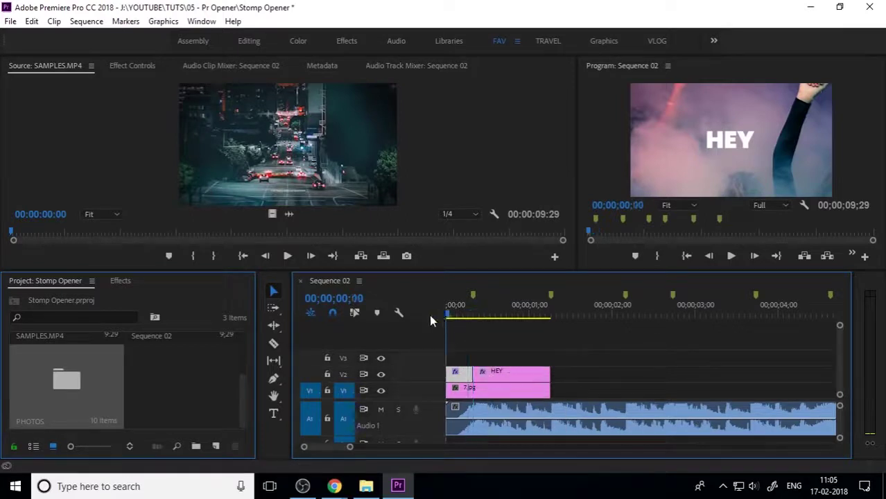
key(space)
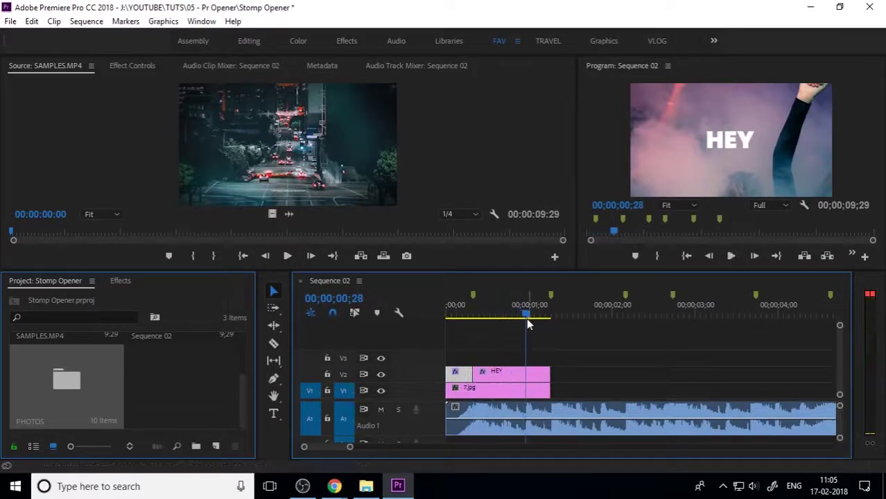
drag(526, 318, 499, 315)
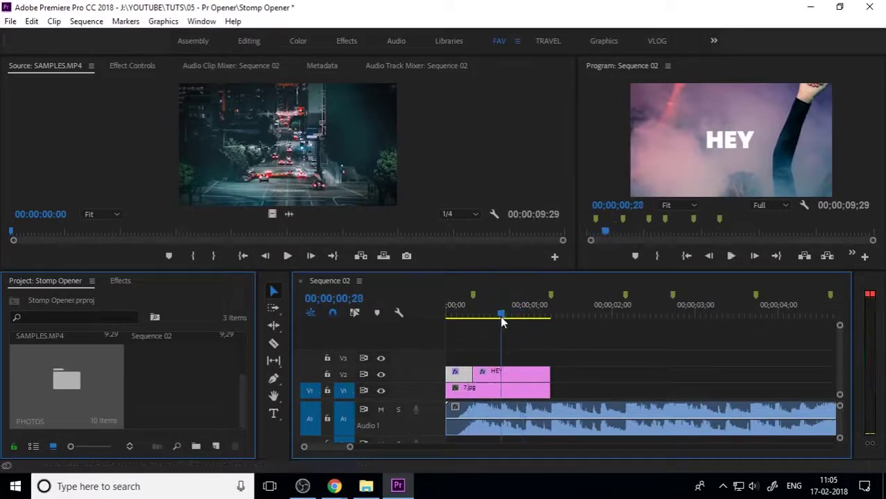
click(516, 371)
key(ctrl+k)
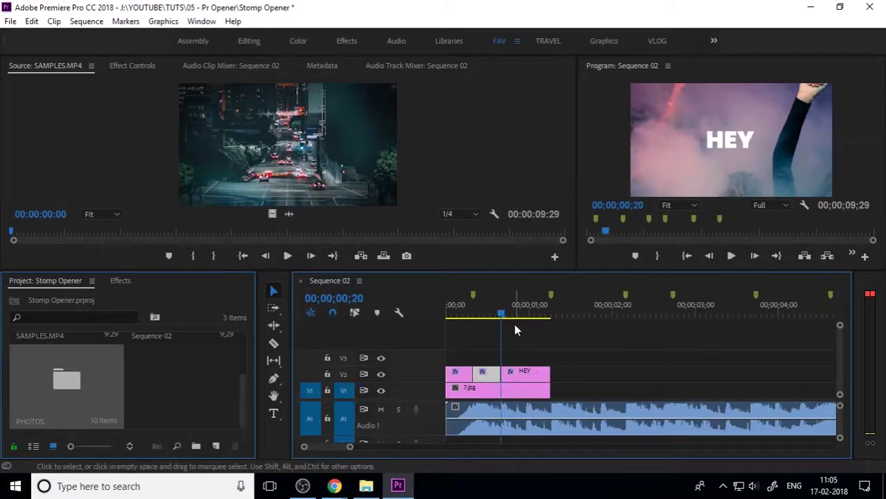
Replay the opening and split the last HEY segment on V2 at 00;00;00;29
key(Home)
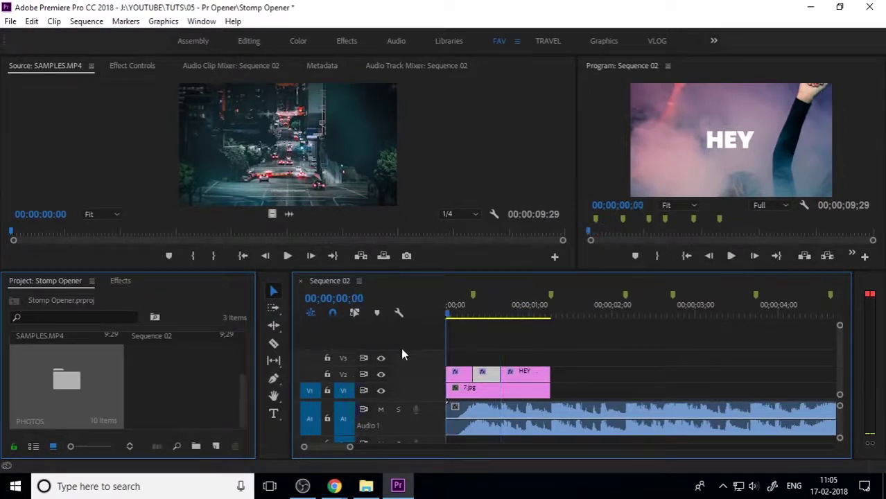
key(space)
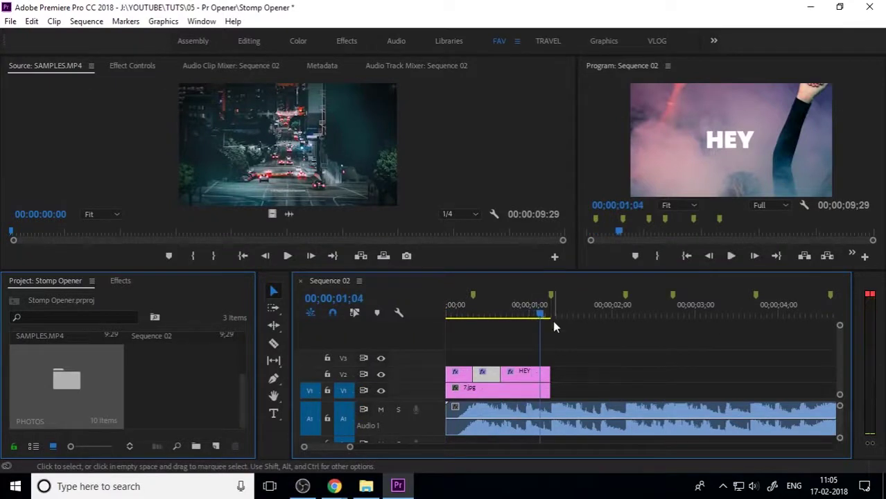
drag(552, 320, 521, 322)
click(534, 373)
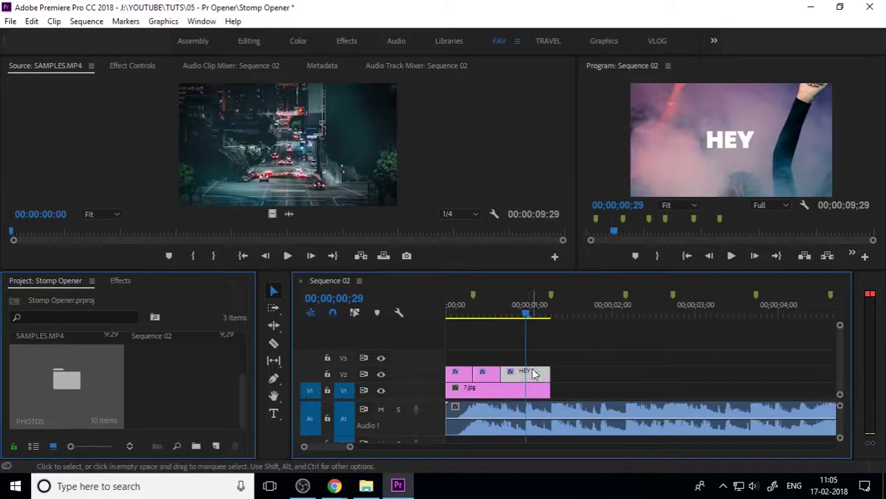
key(ctrl+k)
Play from the start into the second HEY segment on V2 and replace its text with ITS
click(414, 345)
key(Home)
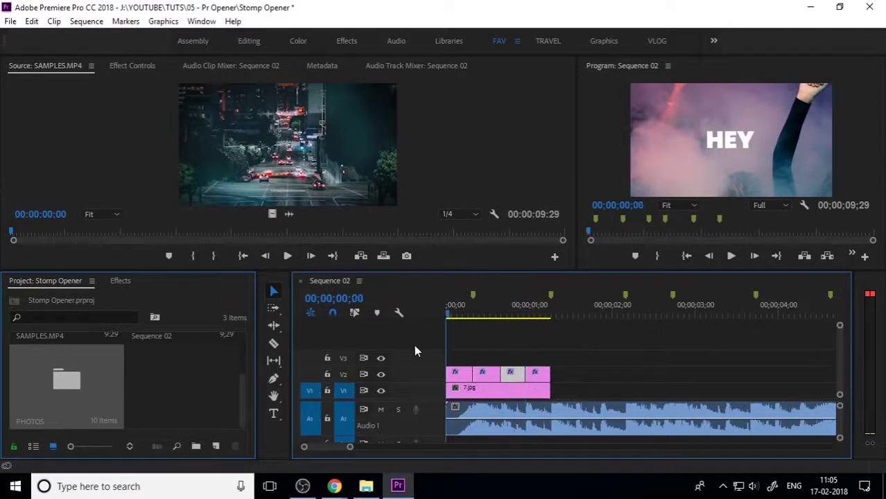
key(space)
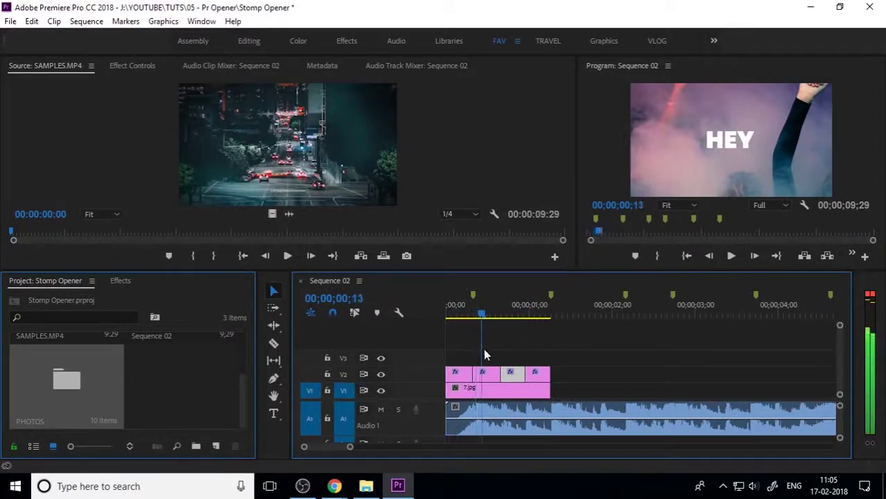
click(488, 374)
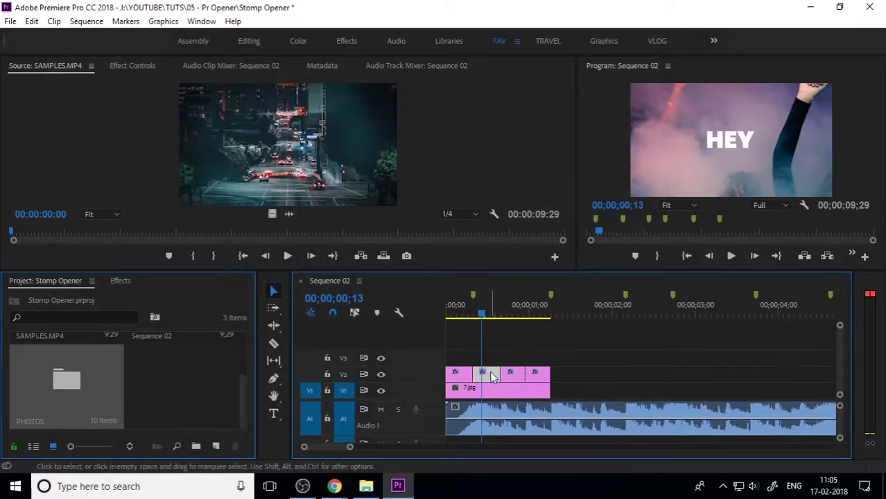
click(273, 414)
click(729, 144)
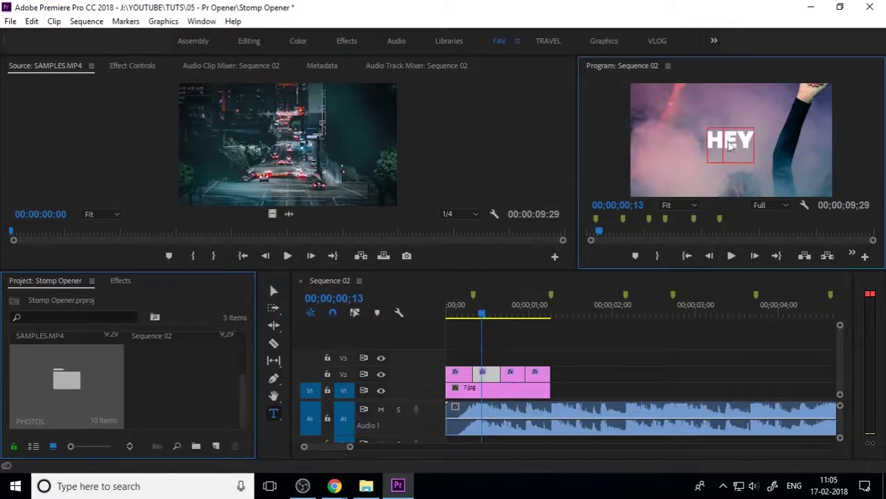
double_click(728, 141)
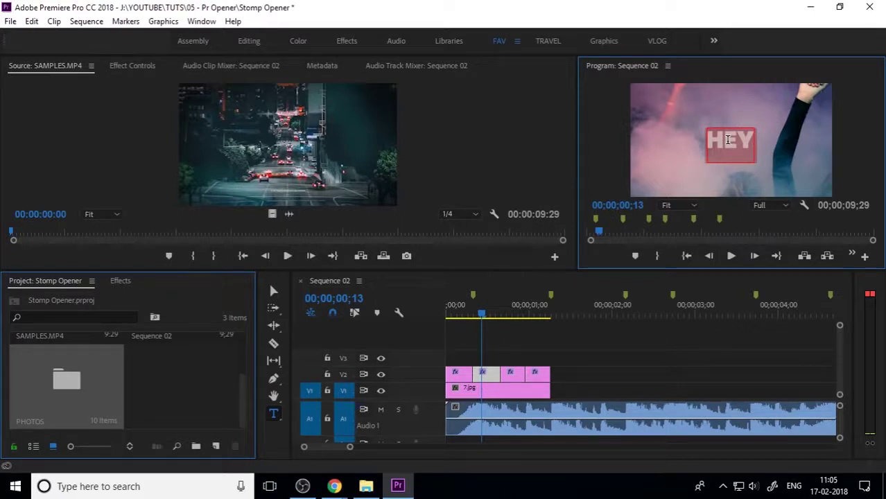
text(ITS)
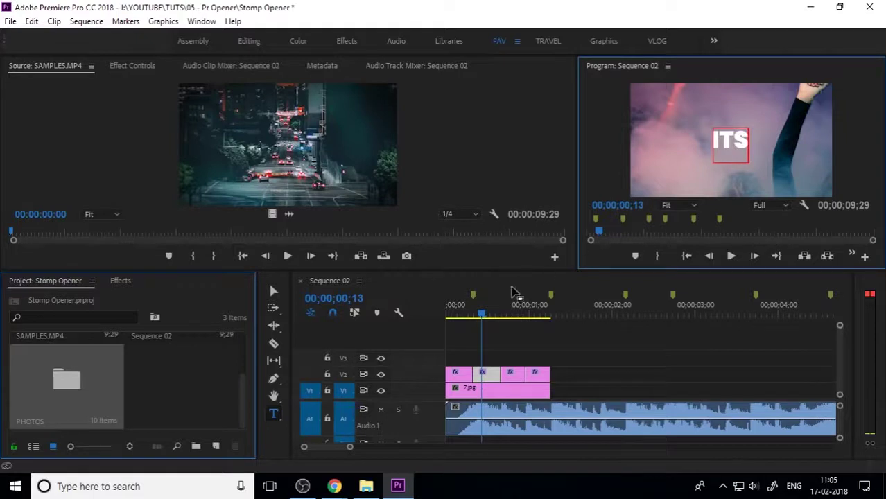
Replace the text of the third HEY segment on V2 with ME
drag(482, 314, 515, 324)
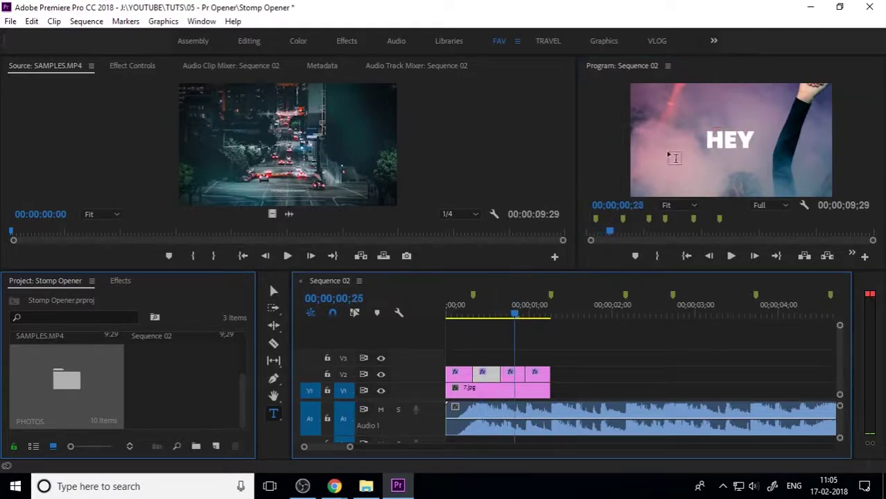
click(728, 134)
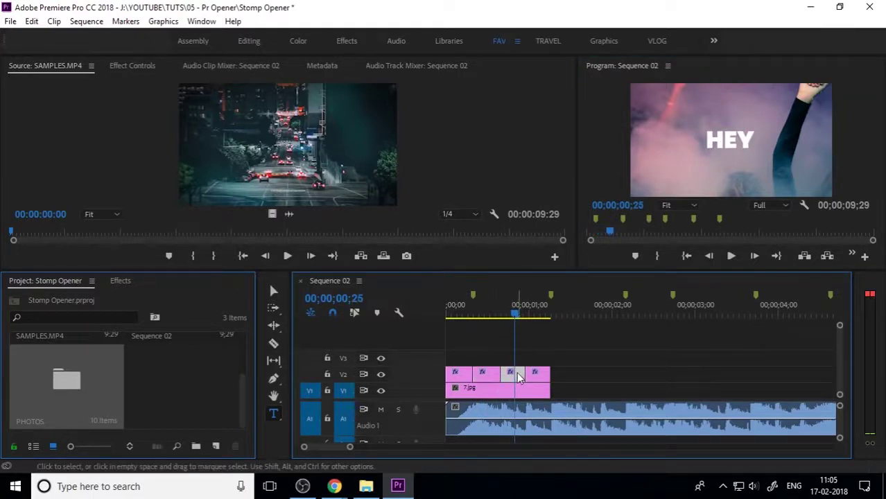
click(735, 130)
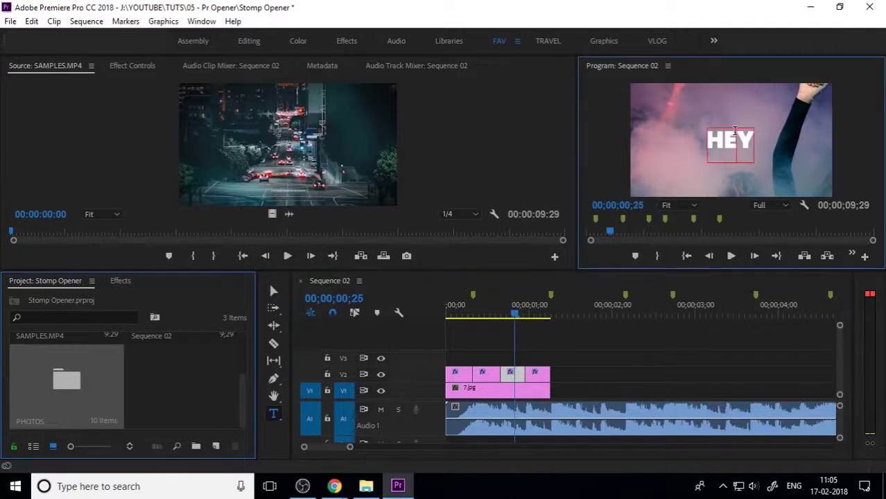
key(ctrl+a)
text(ME)
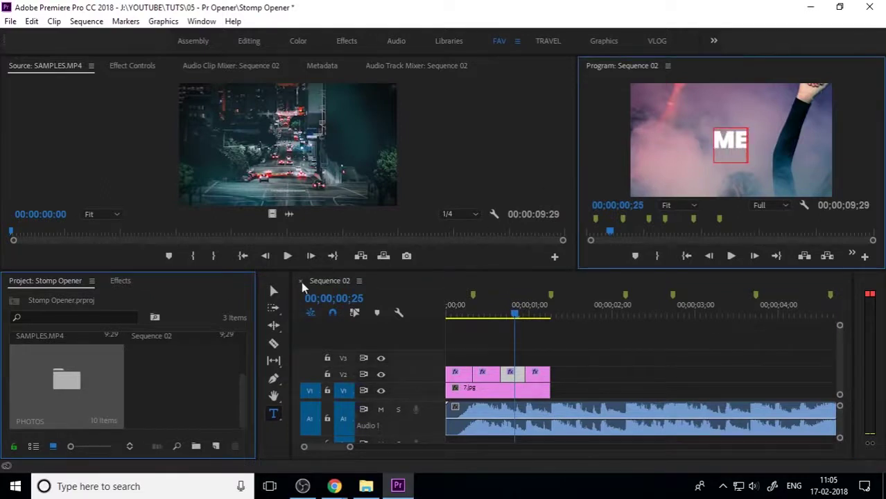
click(274, 291)
Replace the text of the fourth HEY segment on V2 with the presenter's first name in capitals
drag(519, 316, 543, 322)
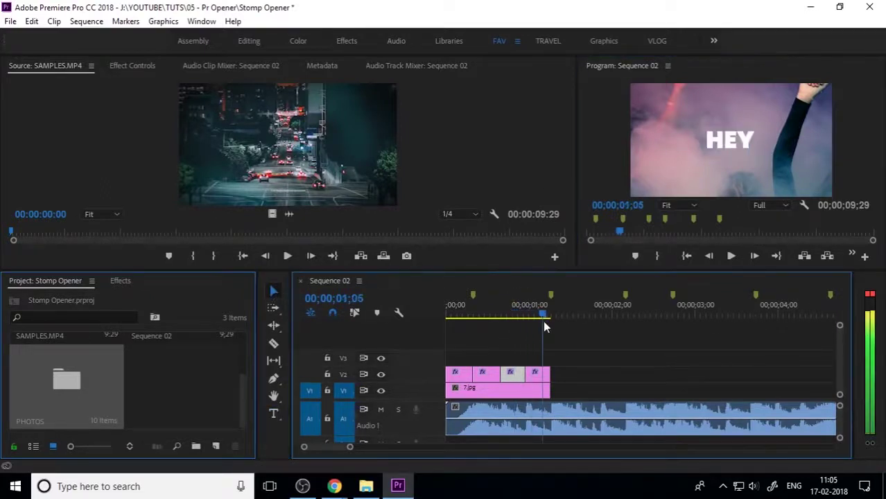
click(534, 376)
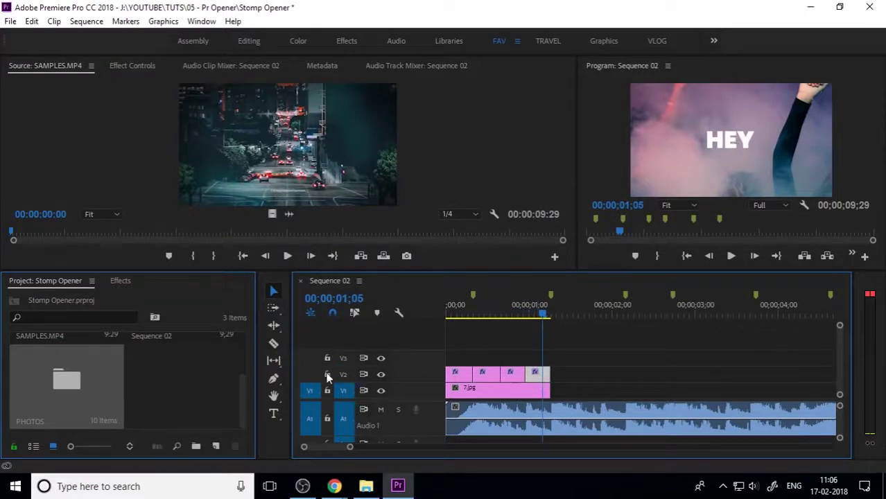
click(273, 414)
click(736, 140)
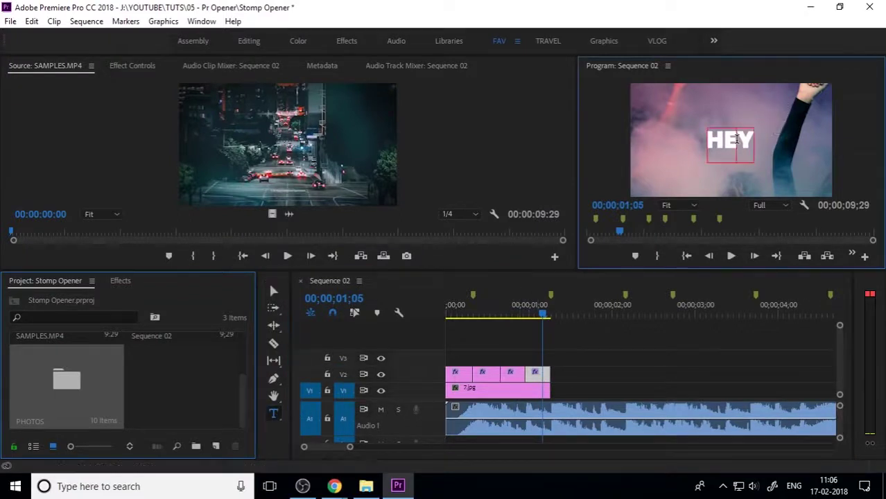
key(ctrl+a)
text(IRSHAD)
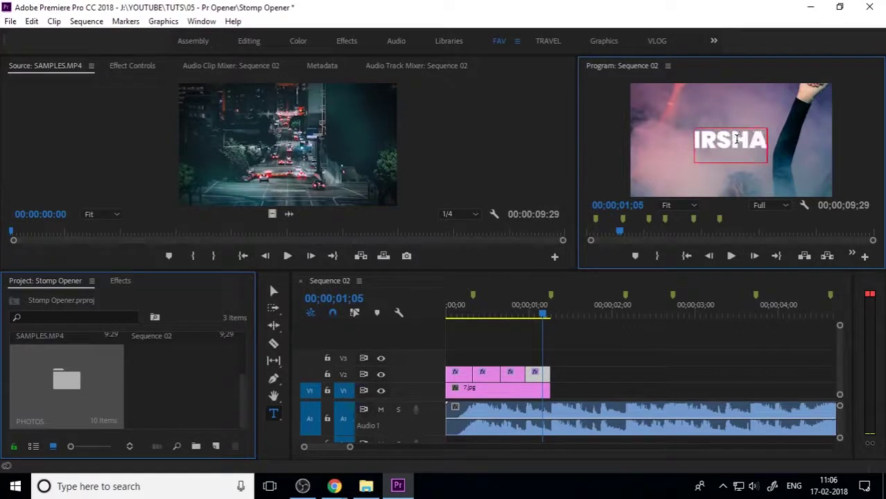
click(271, 291)
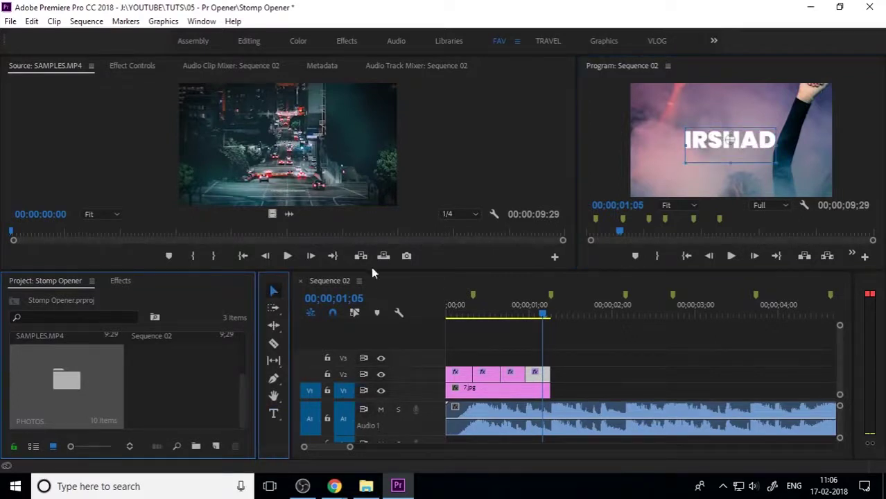
click(598, 357)
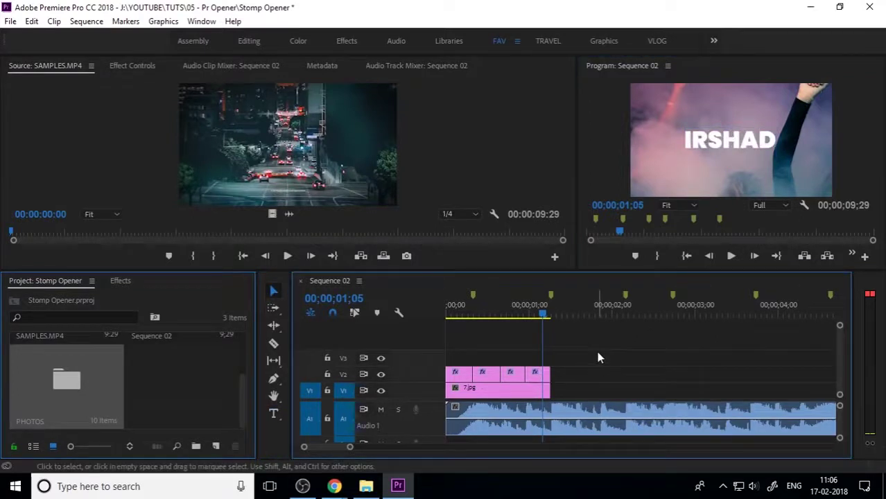
Play the sequence from the start to check the timing of the four titles against the music
drag(550, 315, 431, 330)
key(space)
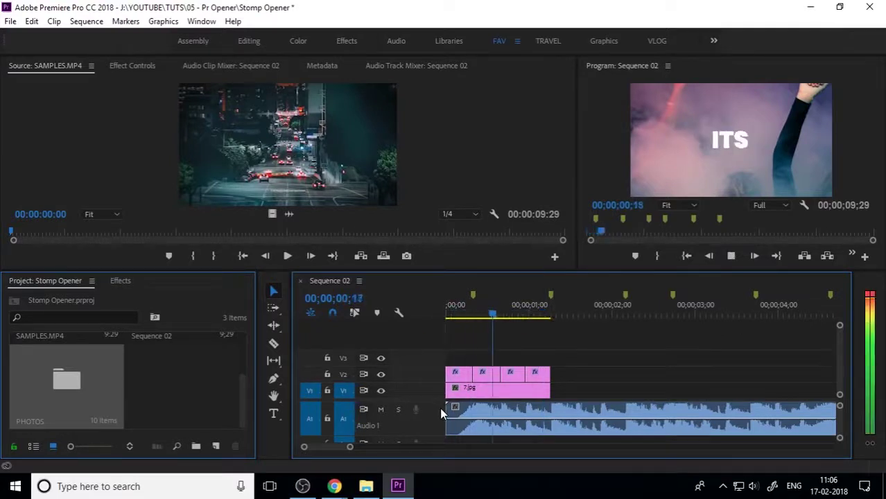
key(space)
key(Home)
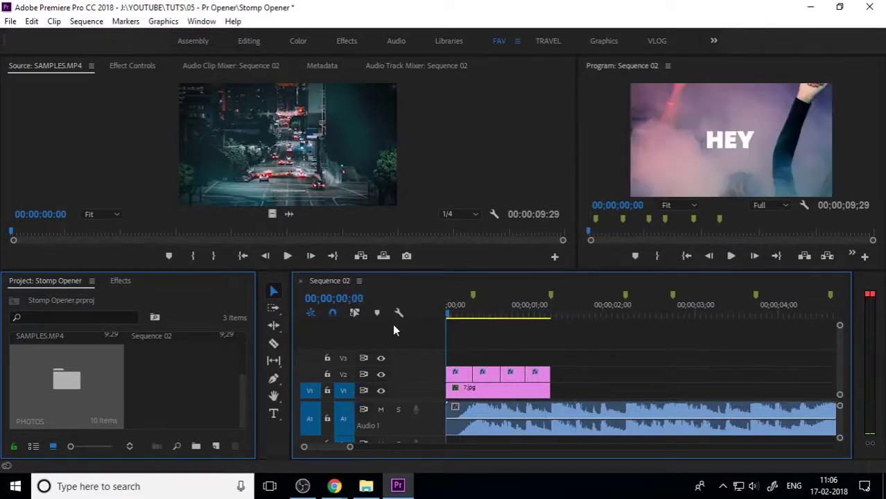
key(space)
key(space)
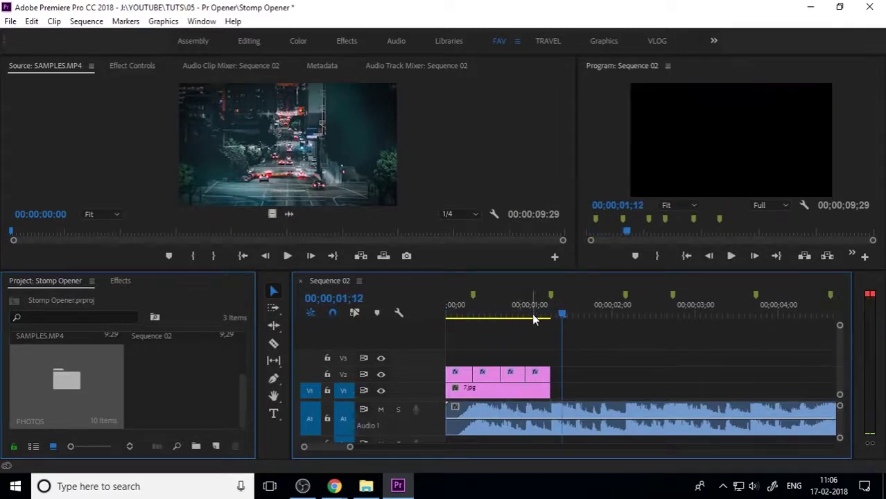
Nest the four text segments on V2 into one sequence named TEXT 1
drag(551, 315, 506, 316)
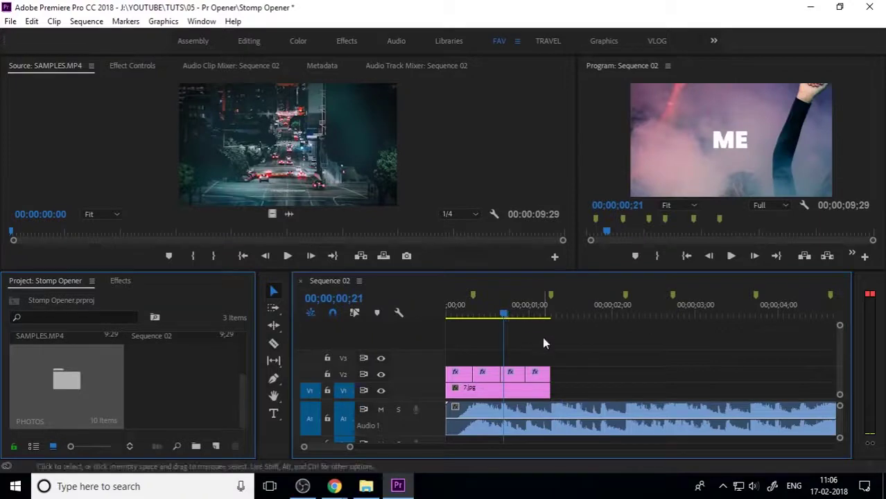
drag(569, 354, 446, 371)
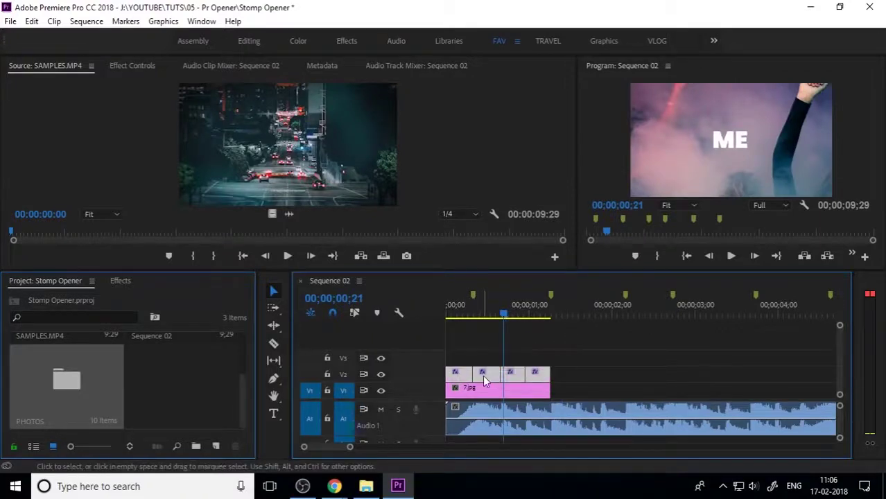
right_click(487, 378)
click(530, 318)
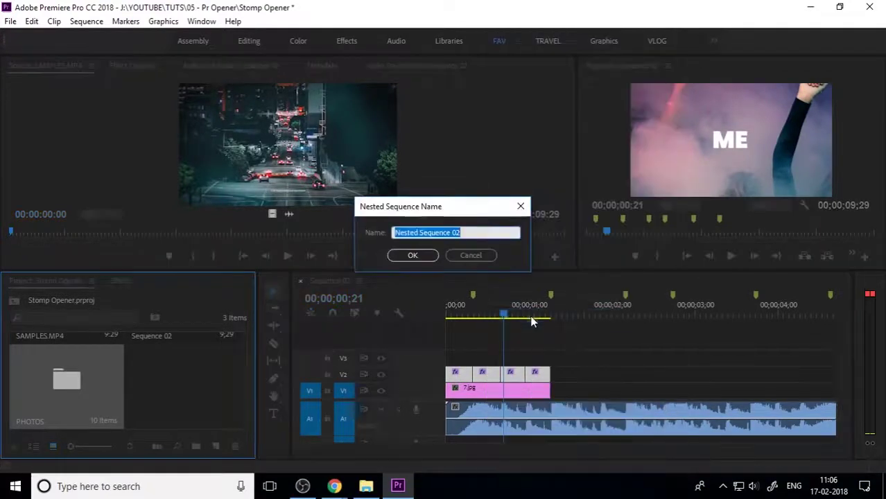
text(TEXT)
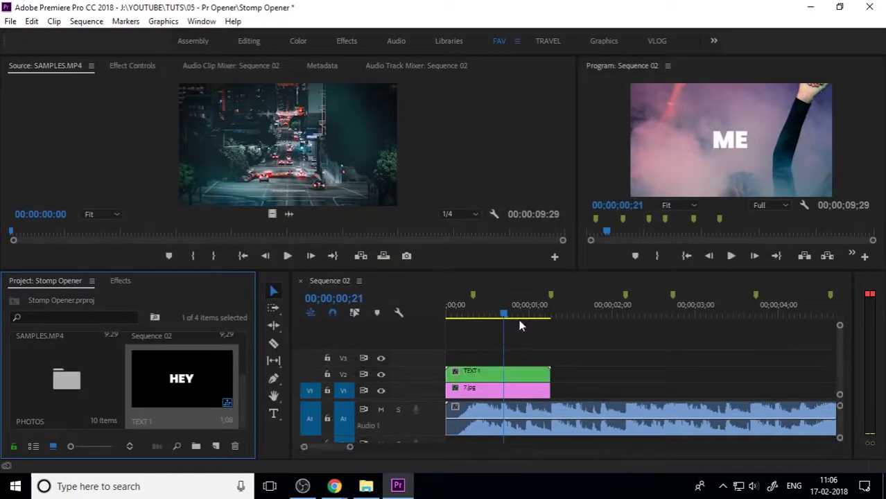
Nest the 7.jpg photo clip on V1 into a sequence named PHOTOS 1 and return the playhead to the start
right_click(519, 393)
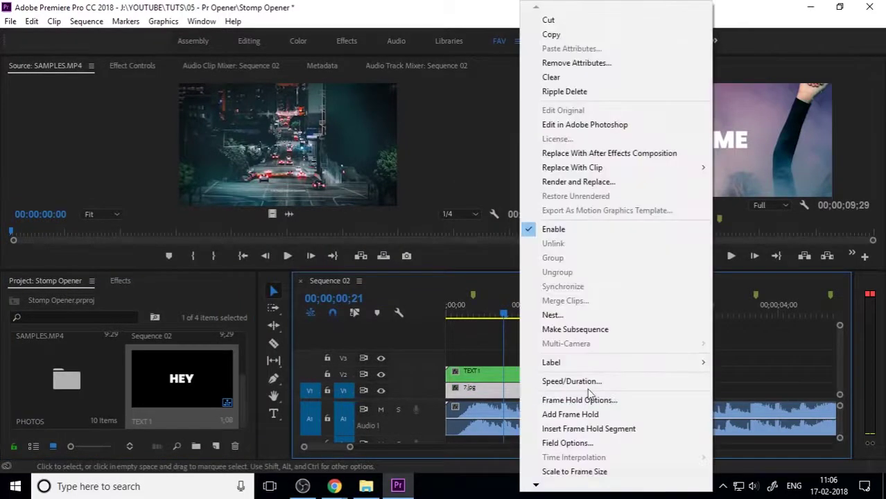
click(573, 314)
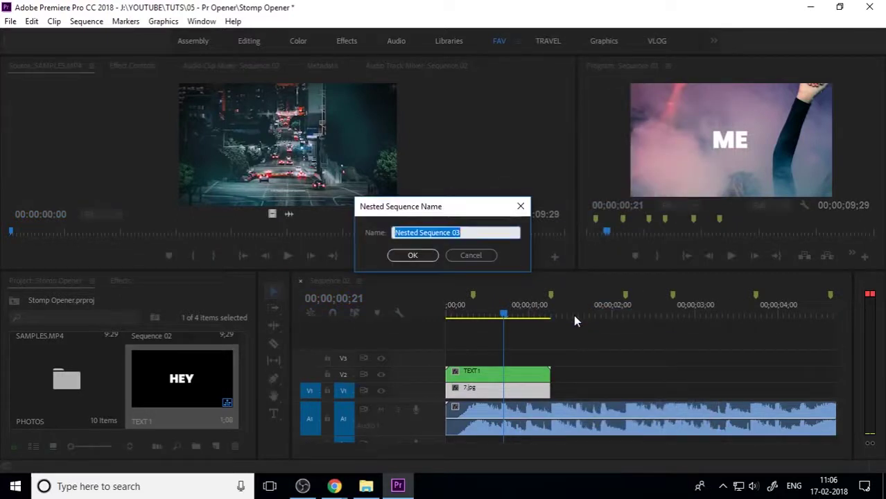
text(PHOTOS)
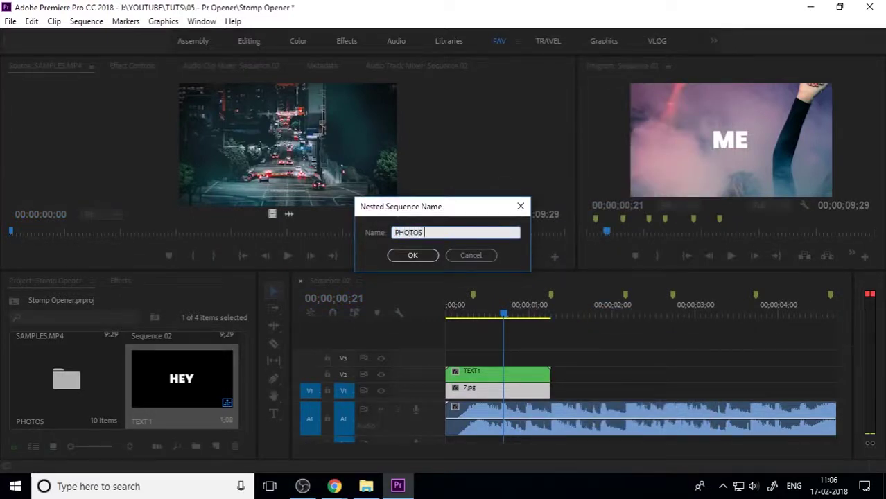
text( 1)
key(Return)
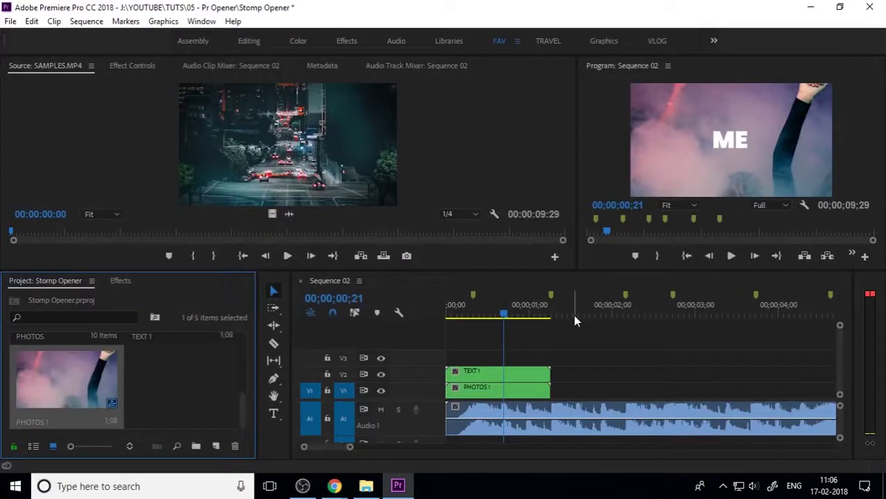
drag(510, 313, 434, 334)
click(476, 371)
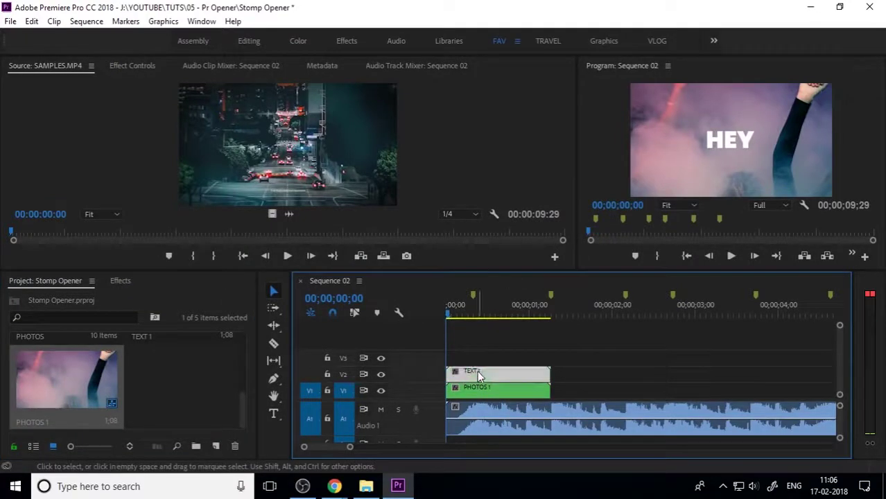
click(574, 354)
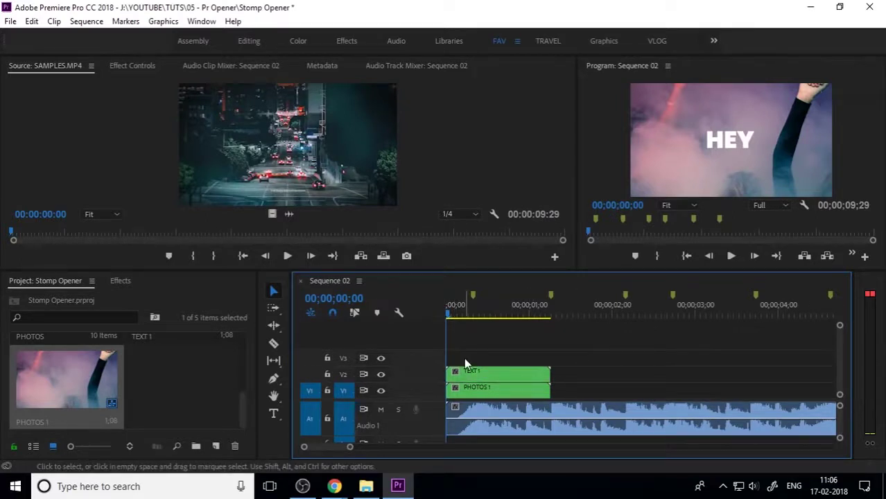
Create a 1280 × 720 adjustment layer at 29.97 fps and rename it SCALE
click(215, 446)
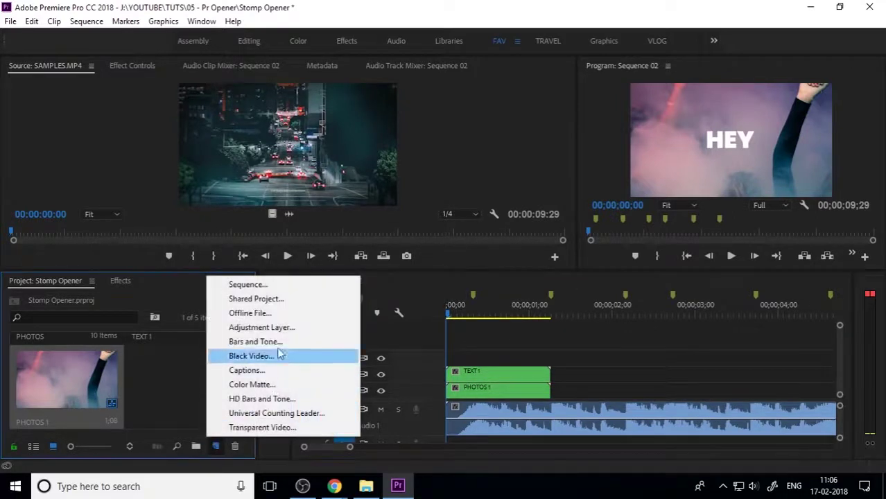
click(289, 331)
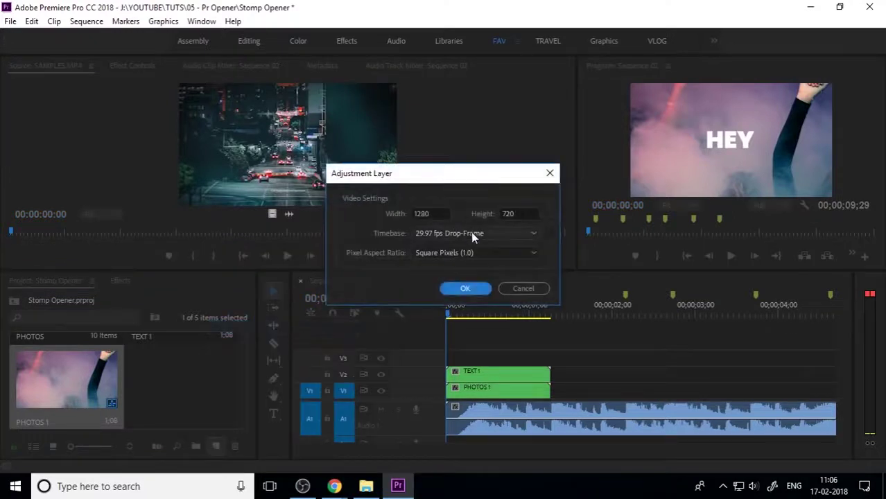
click(469, 286)
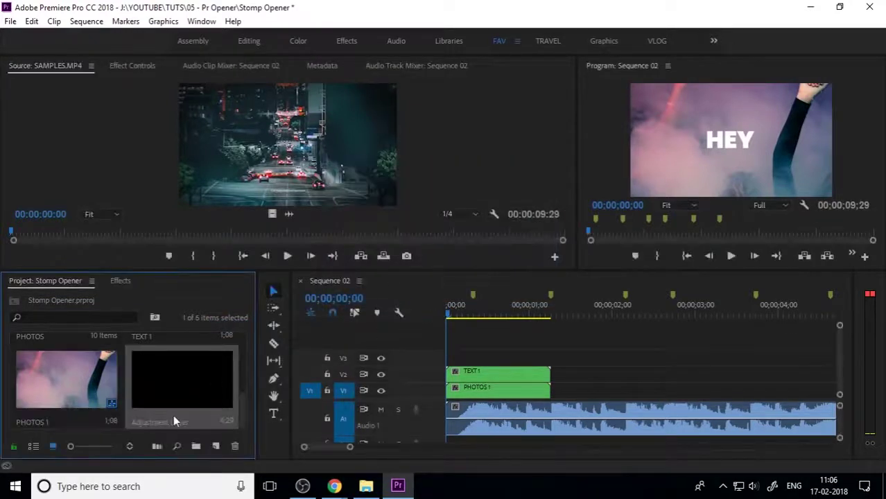
click(174, 420)
text(SCALE)
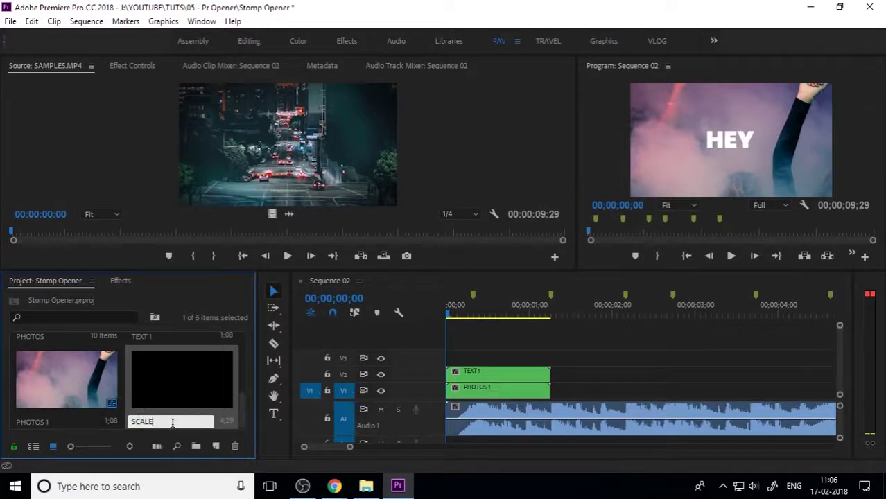
key(Return)
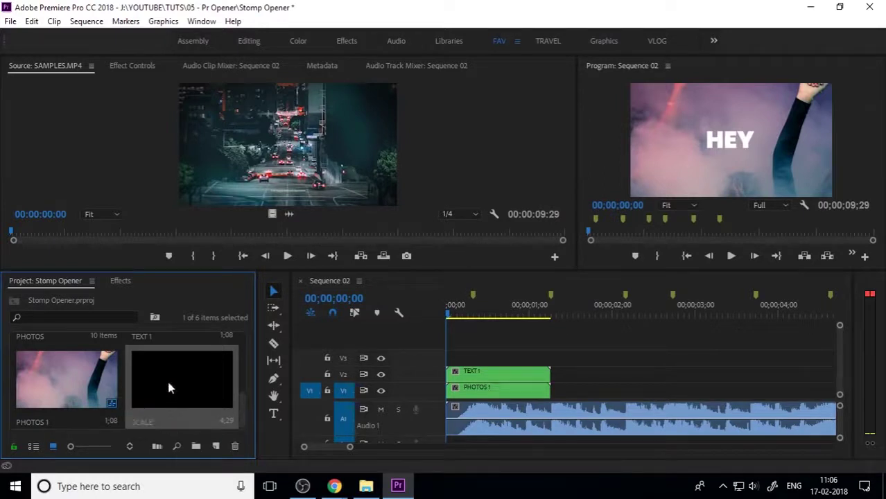
Place the SCALE adjustment layer on V3 at the sequence start and trim it to the end of the TEXT 1 clip
drag(167, 378, 455, 360)
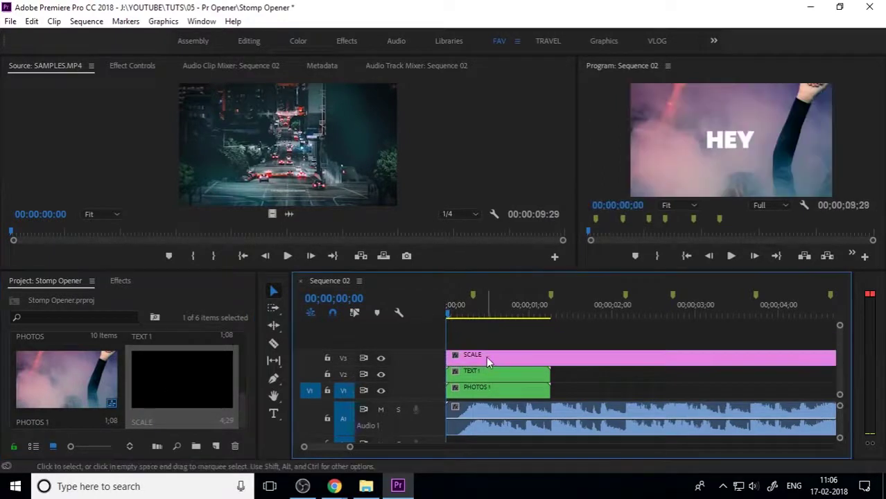
key(minus)
drag(648, 354, 496, 354)
key(equal)
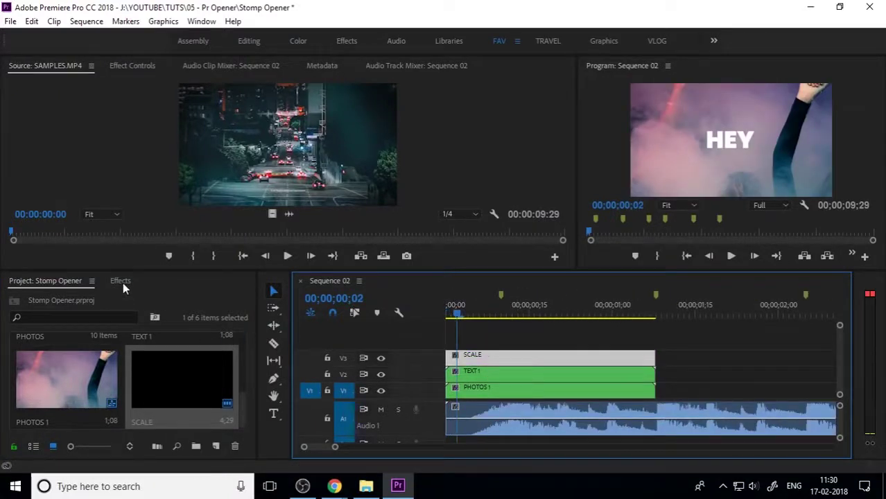
Apply the Transform effect from the Distort video effects to the SCALE adjustment layer on V3
click(121, 281)
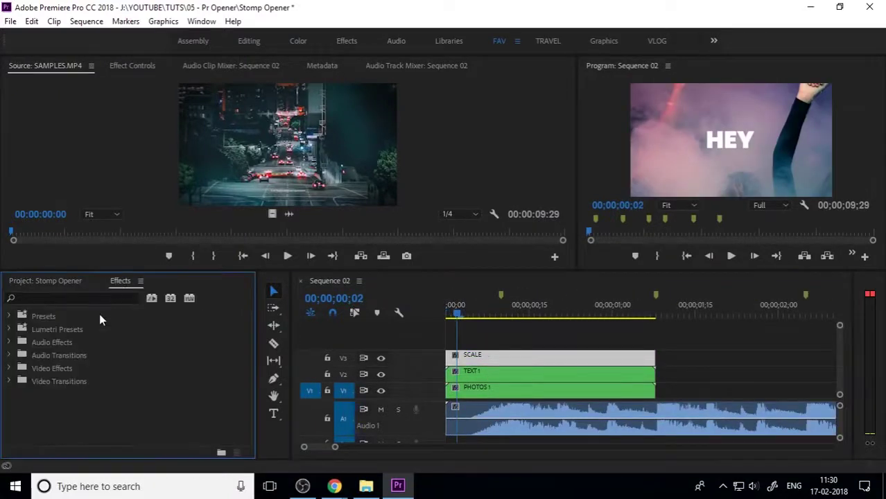
double_click(65, 367)
scroll(102, 405, down, 5)
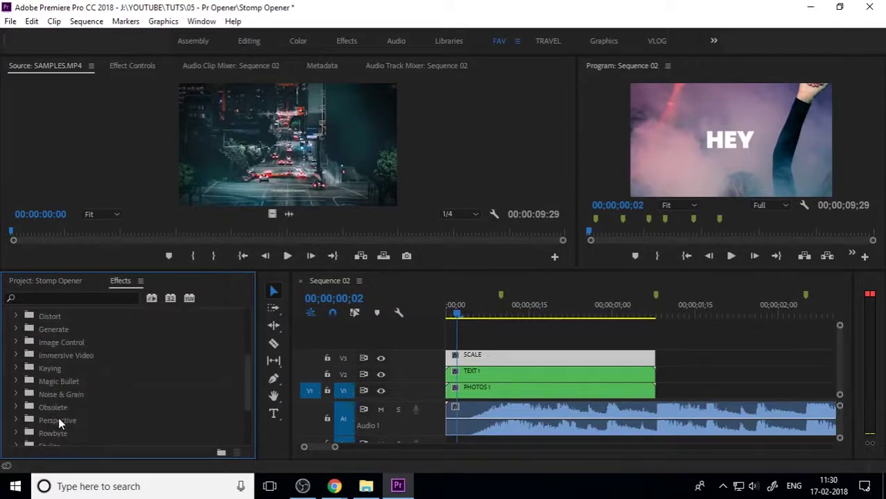
scroll(76, 421, down, 3)
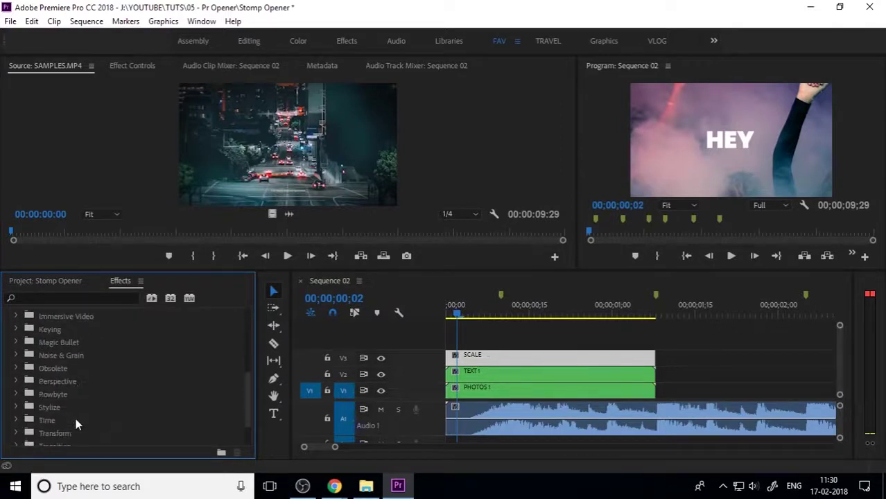
double_click(68, 432)
scroll(98, 400, down, 6)
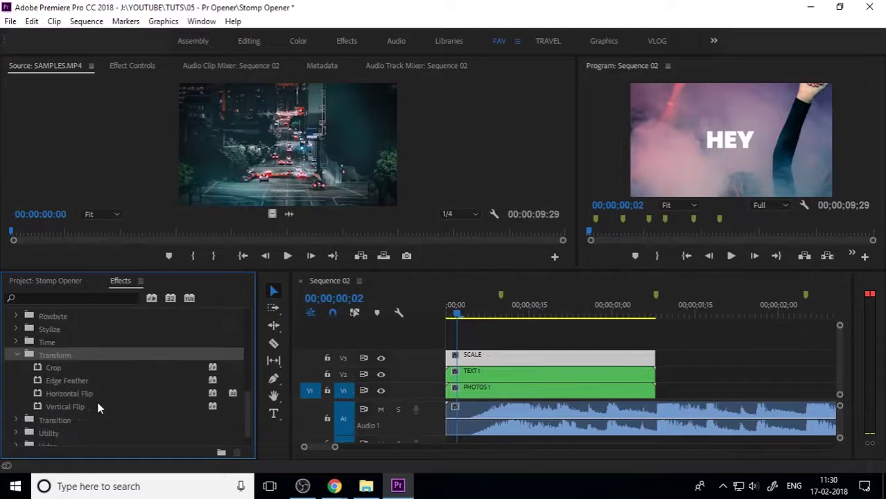
scroll(92, 411, up, 12)
scroll(92, 411, up, 3)
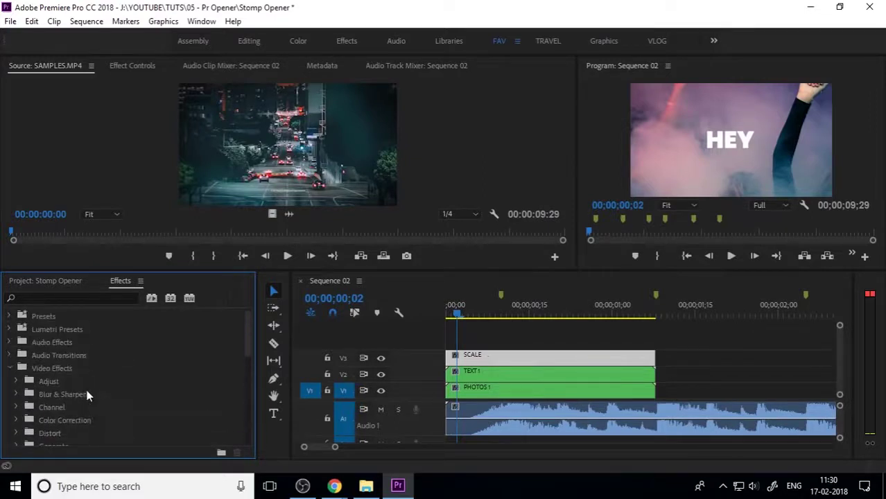
click(66, 359)
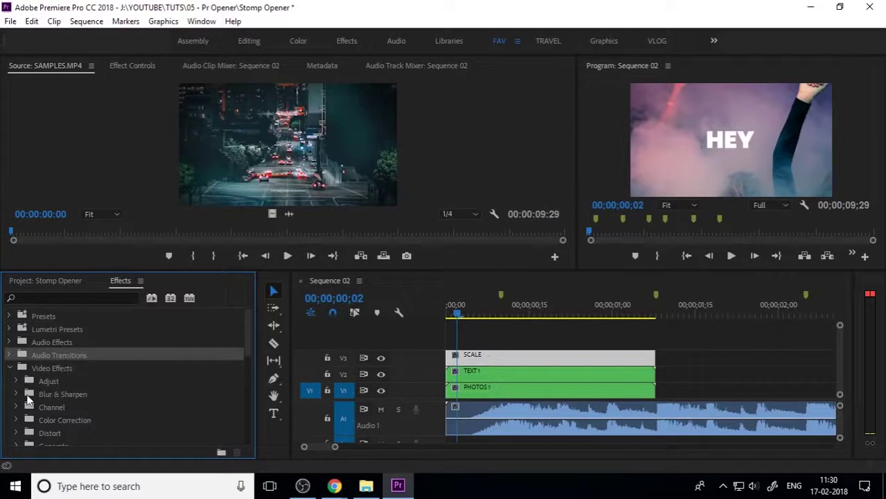
scroll(28, 401, down, 1)
double_click(66, 395)
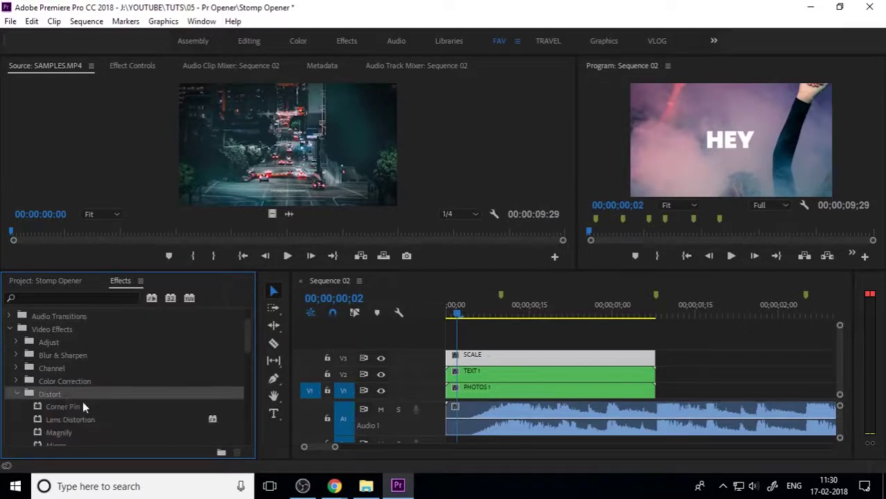
scroll(83, 401, down, 3)
drag(73, 408, 488, 360)
click(487, 360)
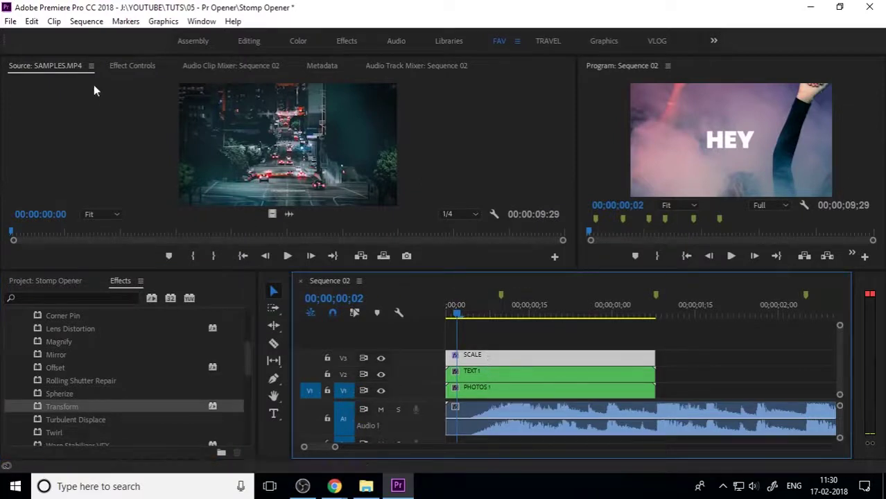
Show the SCALE layer's effect settings and resize the workspace to make that area taller and the program preview larger
click(139, 65)
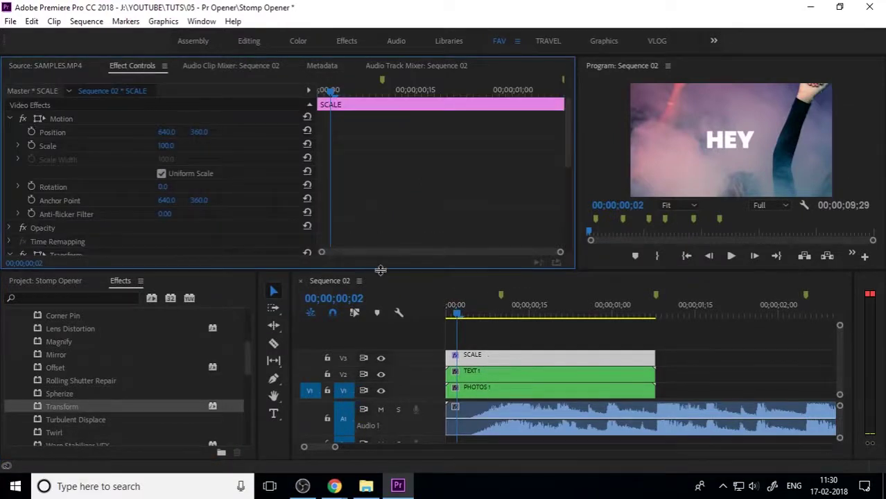
drag(380, 270, 380, 294)
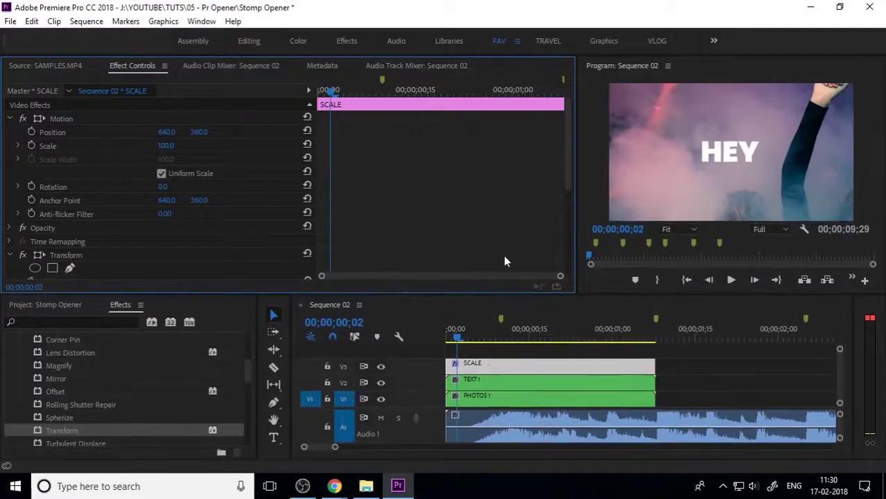
drag(572, 249, 439, 249)
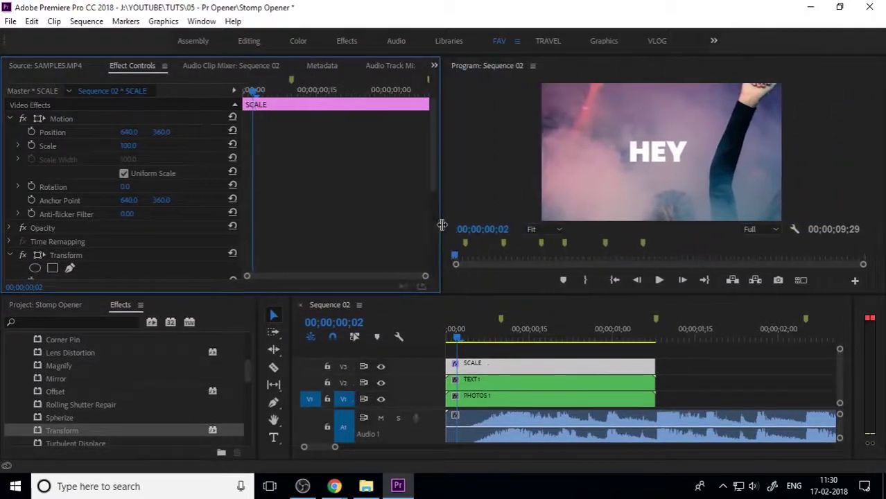
scroll(82, 417, down, 4)
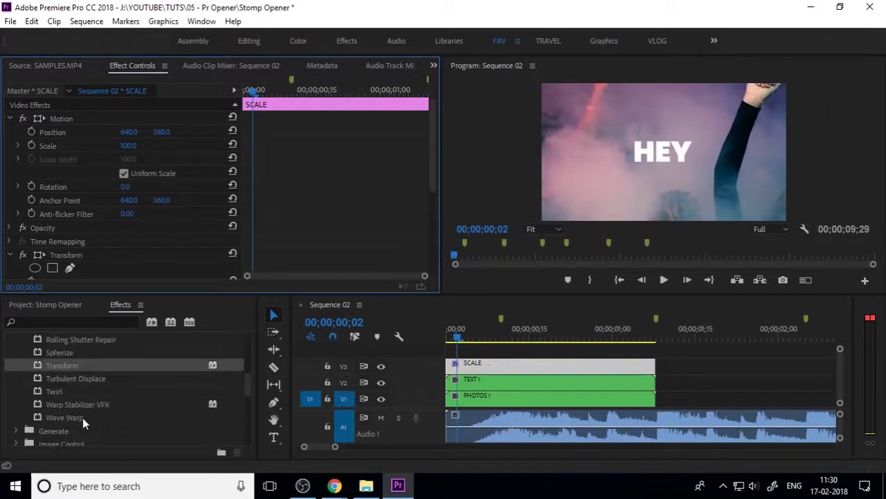
click(67, 392)
double_click(67, 392)
scroll(72, 402, down, 4)
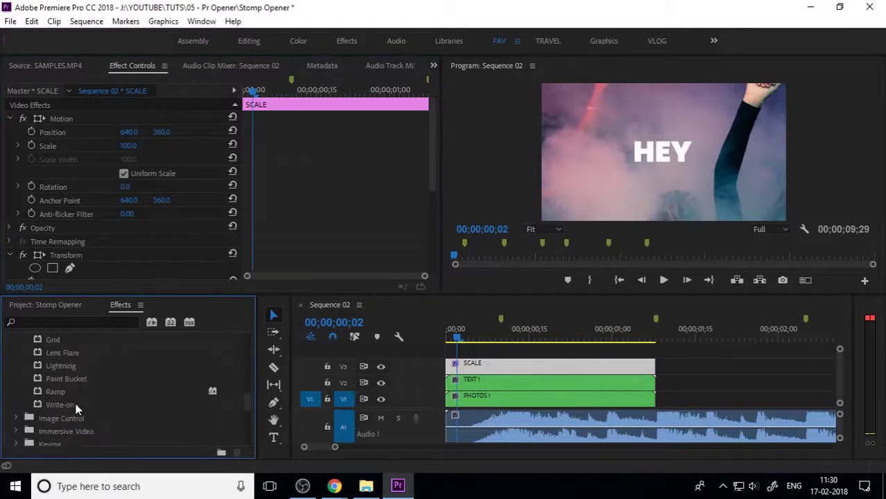
scroll(80, 414, up, 3)
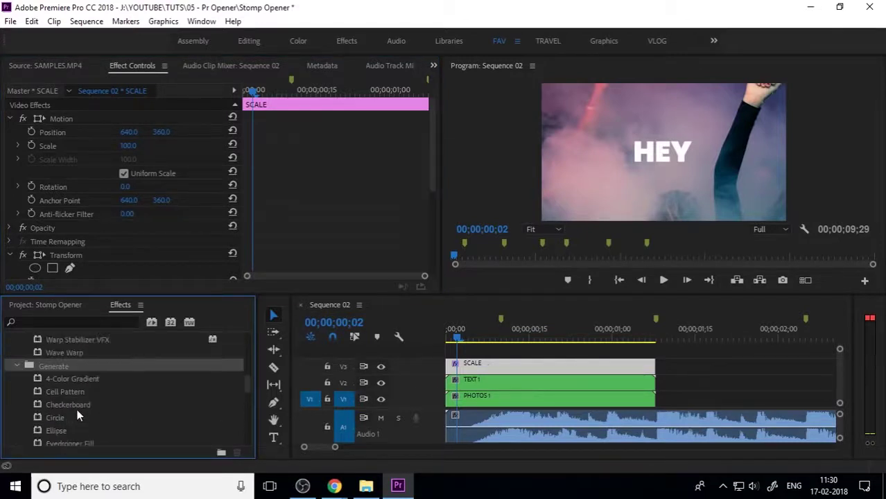
click(16, 366)
scroll(143, 419, up, 2)
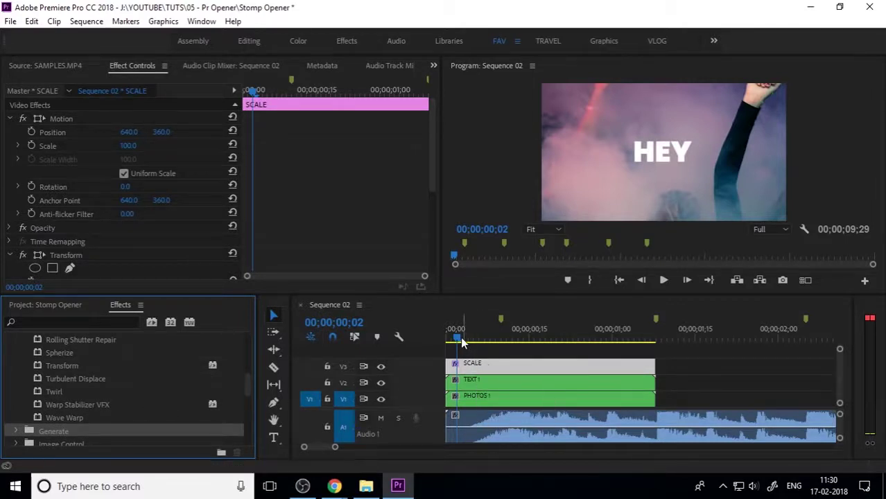
Try enlarging the SCALE layer with its Motion scale and with a Transform scale of 134, undoing each change
click(11, 121)
click(10, 119)
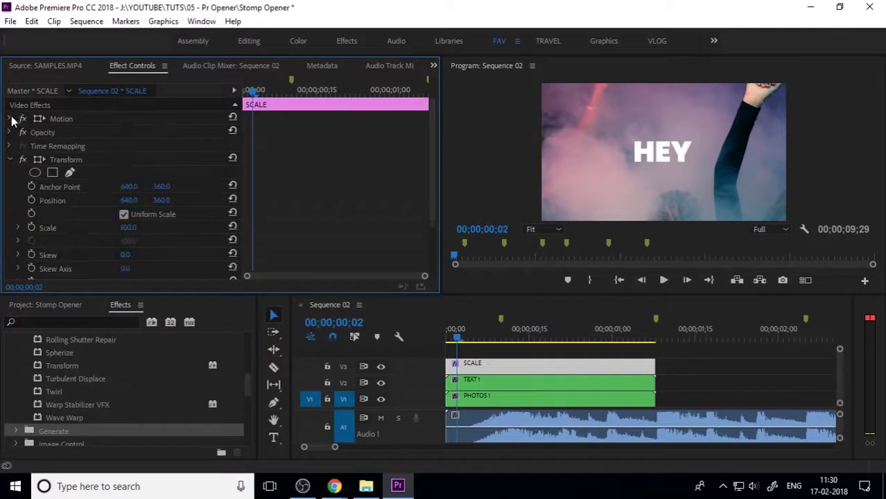
click(10, 119)
drag(131, 149, 214, 149)
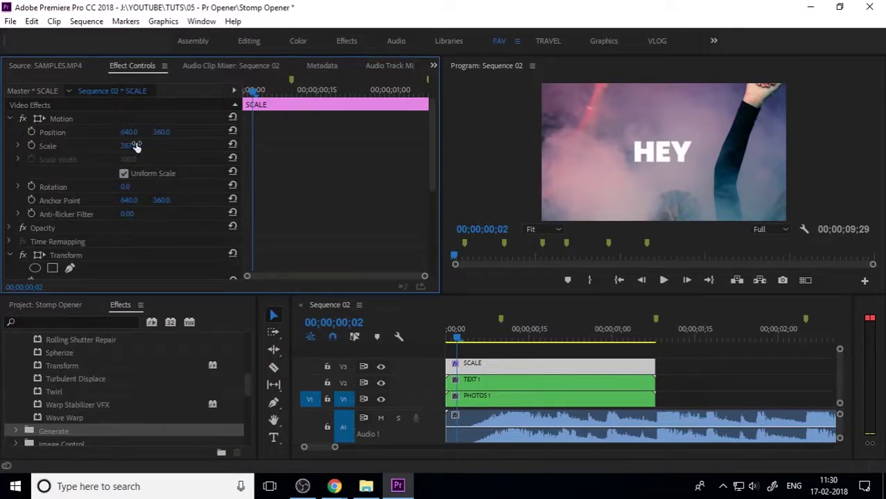
key(ctrl+z)
click(10, 120)
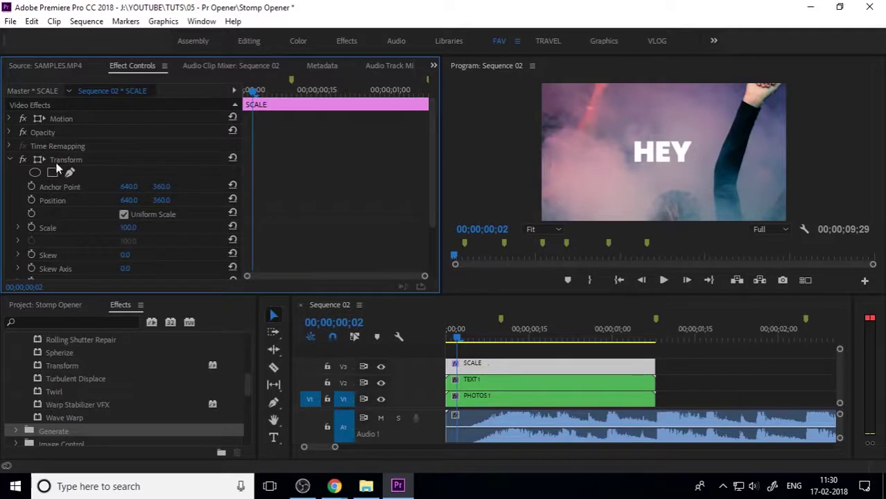
drag(127, 233, 150, 233)
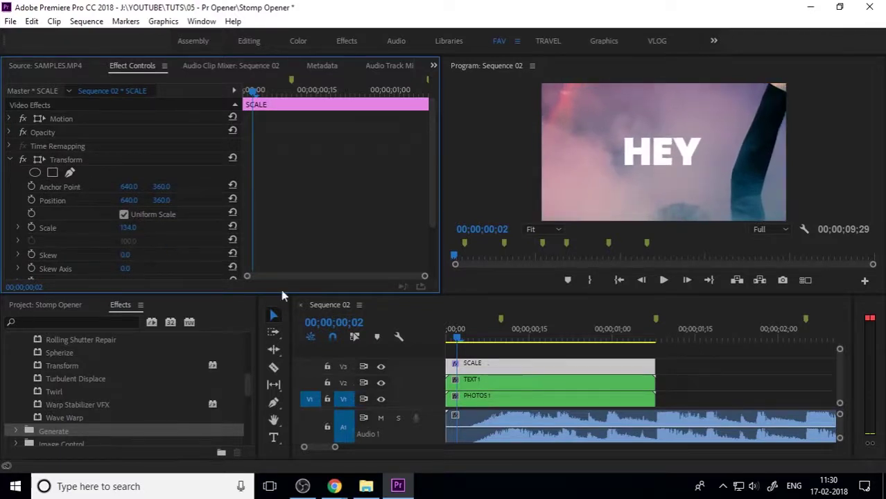
key(ctrl+z)
Keyframe the SCALE layer's Transform scale from about 133 at 00;00;00;06 to 100 near the layer's end
drag(463, 340, 446, 340)
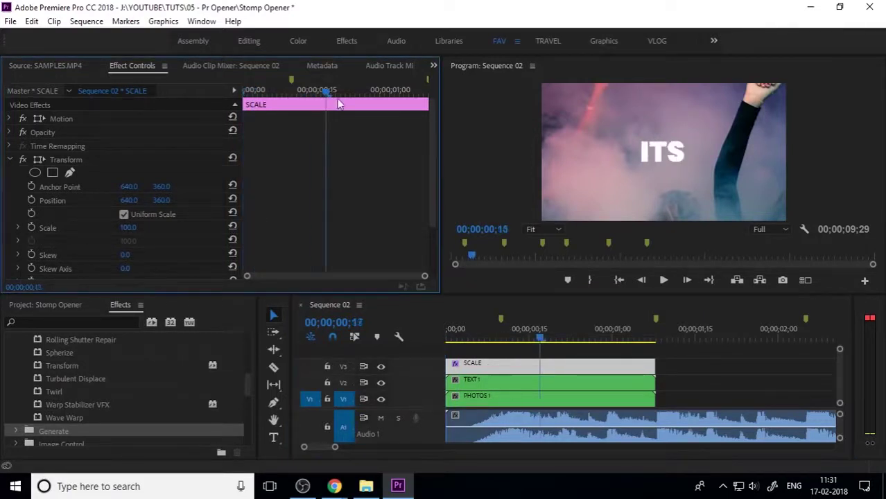
drag(290, 91, 274, 114)
click(30, 227)
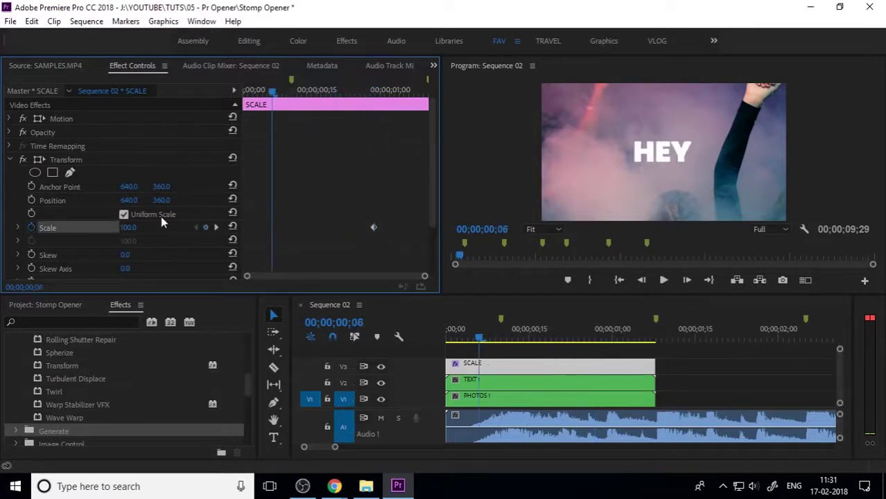
drag(128, 227, 151, 227)
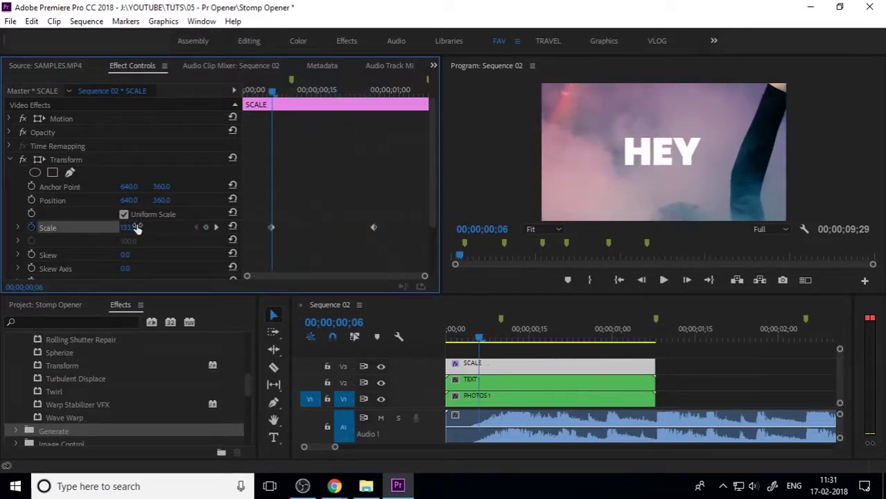
Set the SCALE layer's first Transform scale keyframe to 135 and change both scale keyframes to Bezier interpolation
click(137, 227)
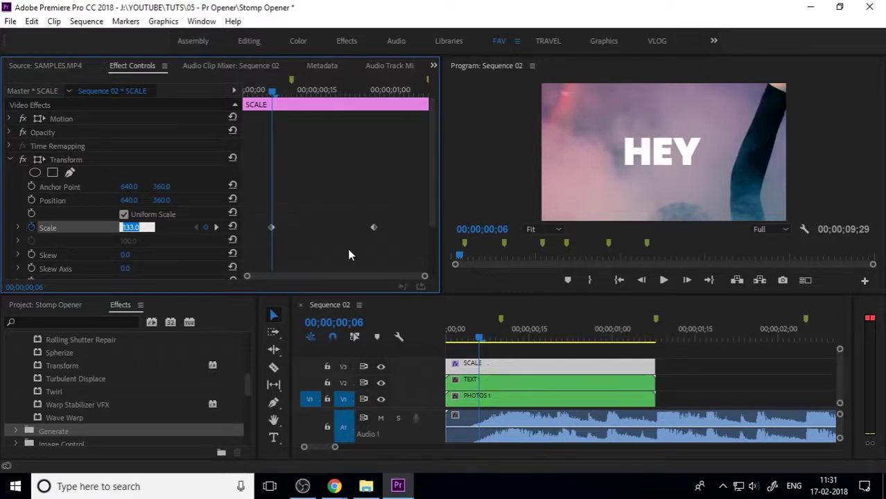
text(135)
key(Return)
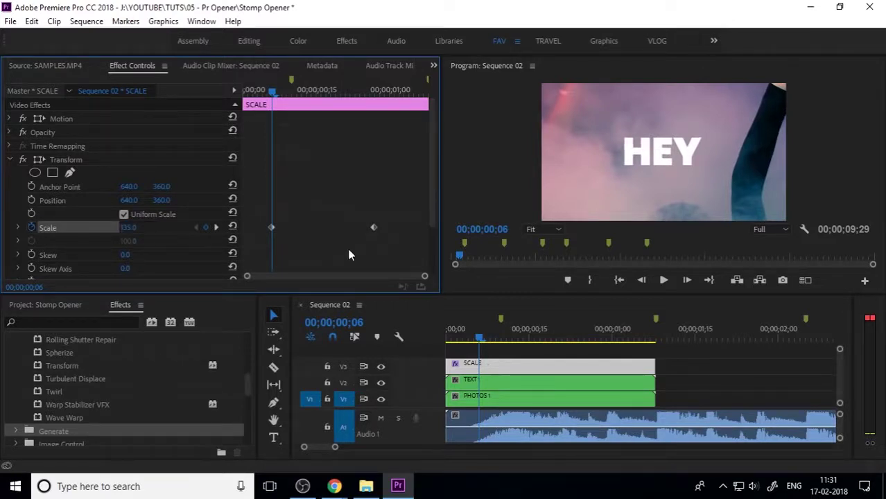
drag(319, 248, 269, 227)
right_click(269, 226)
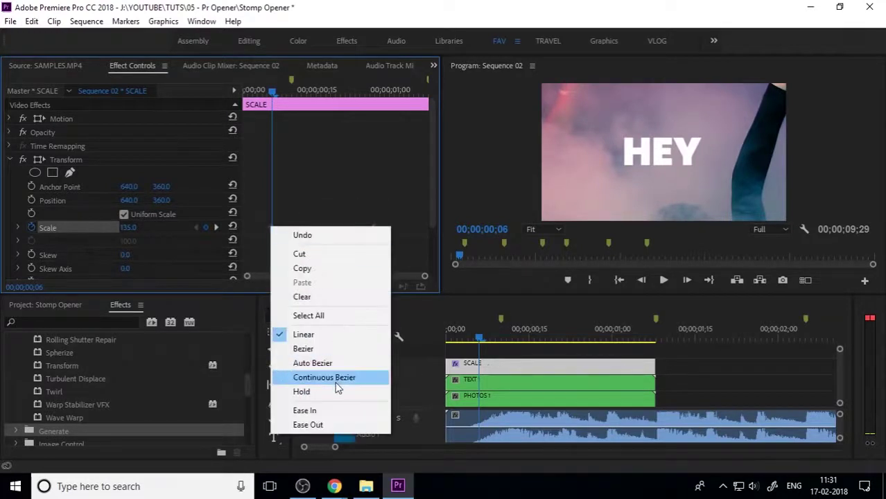
click(323, 348)
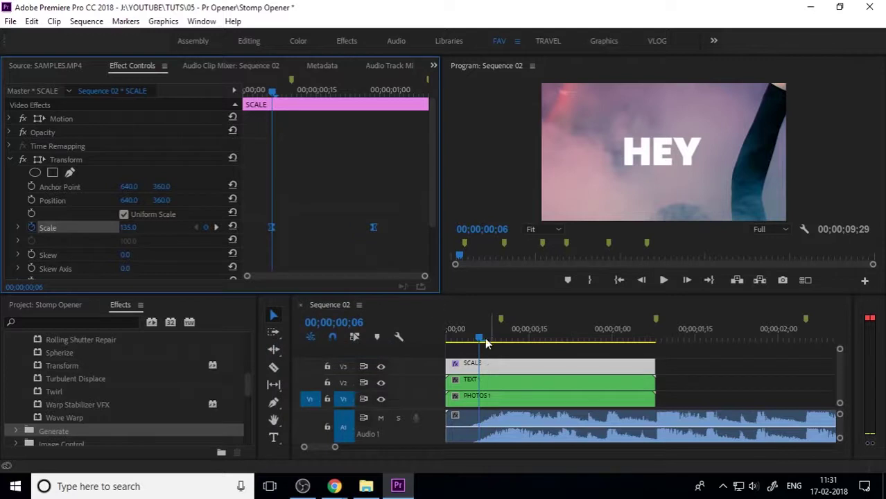
Reshape the Transform scale velocity curve in the graph by adjusting both keyframes' Bezier handles, with most of the scaling happening early
click(19, 228)
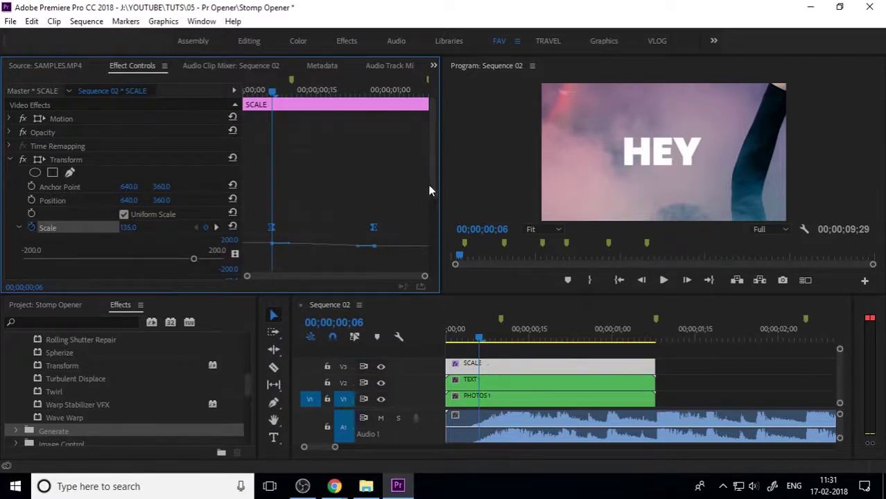
drag(429, 184, 429, 231)
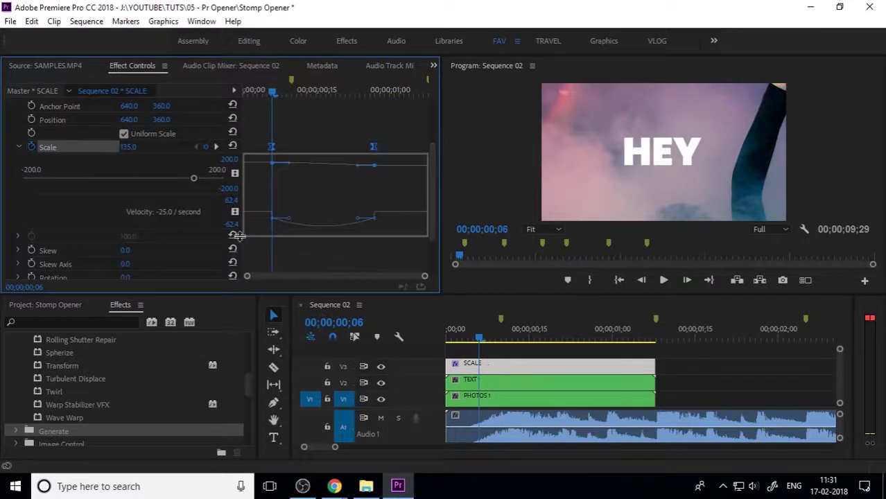
drag(233, 233, 245, 241)
drag(432, 199, 242, 257)
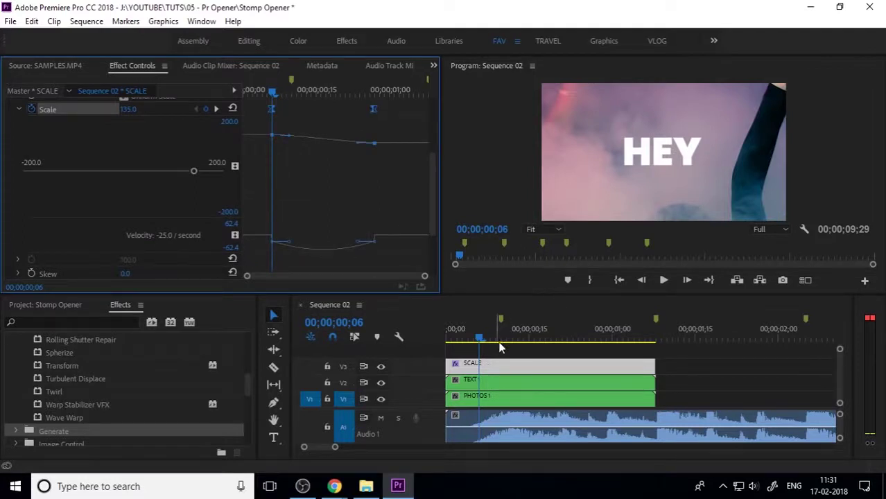
drag(478, 337, 496, 339)
drag(270, 244, 303, 232)
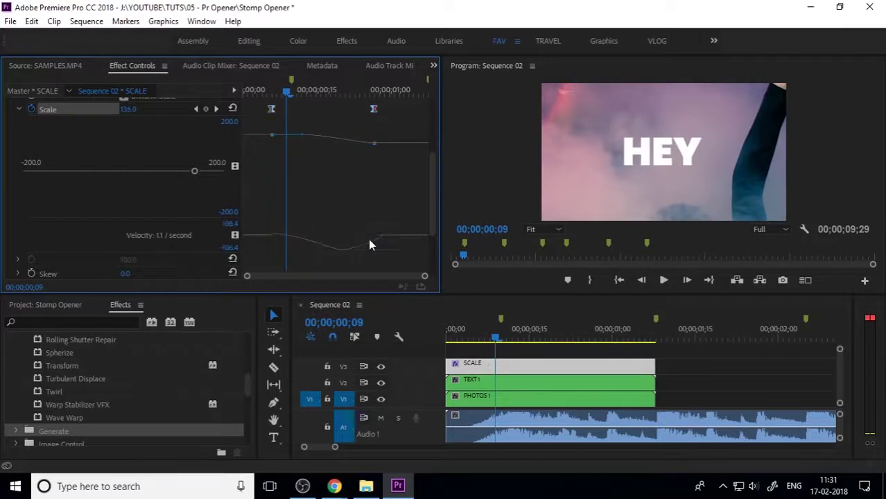
drag(388, 226, 272, 235)
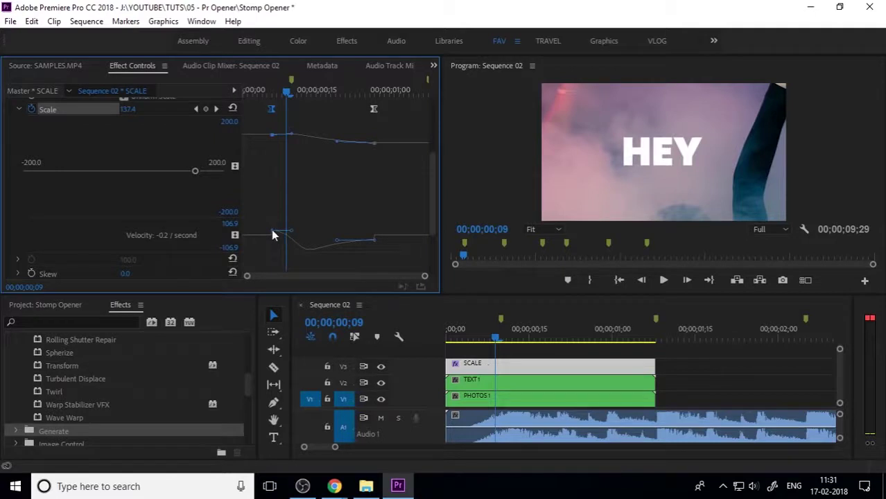
click(267, 231)
drag(356, 226, 401, 256)
Move the two Transform scale keyframes to the very start and end of the SCALE layer and play the animation
drag(272, 113, 243, 111)
drag(391, 122, 435, 121)
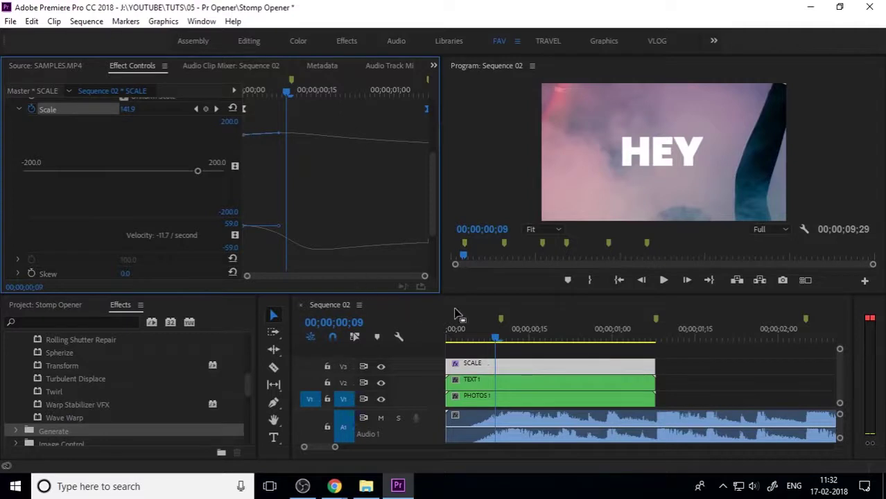
drag(500, 338, 392, 336)
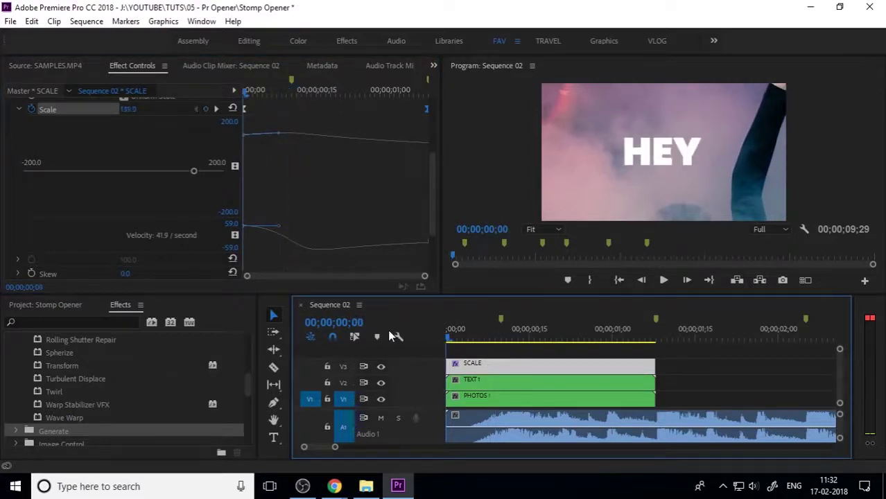
key(space)
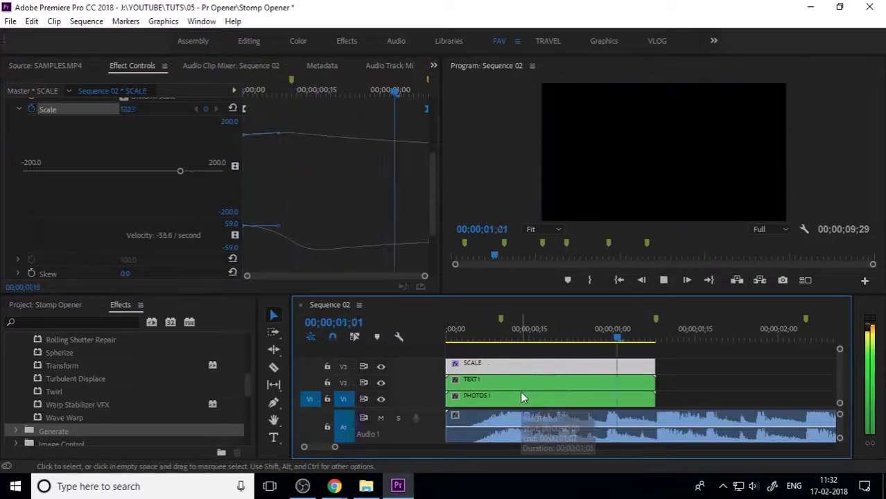
key(space)
Open the PHOTOS 1 nested sequence and fit the 7.jpg photo to the frame size
key(minus)
drag(523, 338, 553, 360)
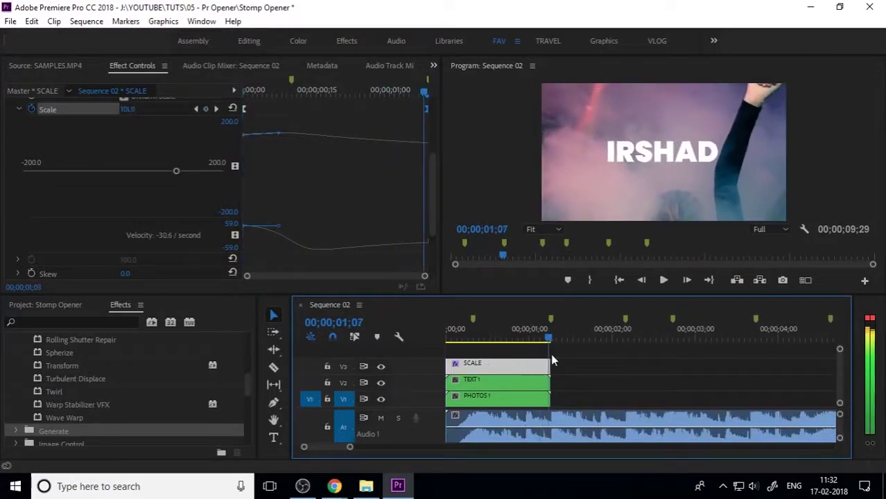
double_click(500, 397)
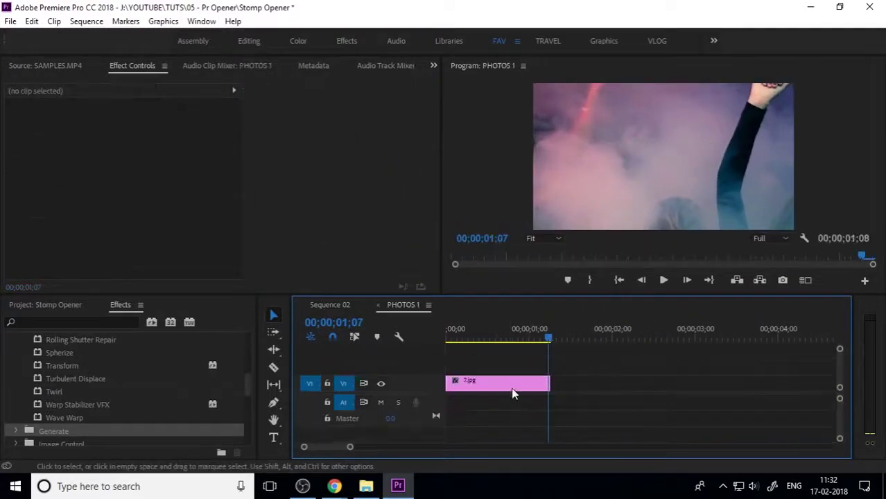
click(512, 390)
right_click(511, 383)
click(565, 472)
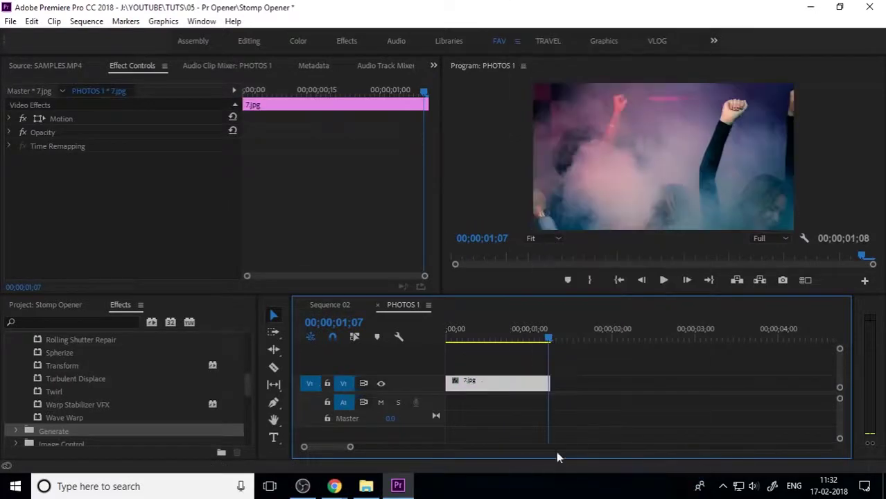
Return to Sequence 02 and play the opener from the beginning to review the photo's zoom
click(376, 305)
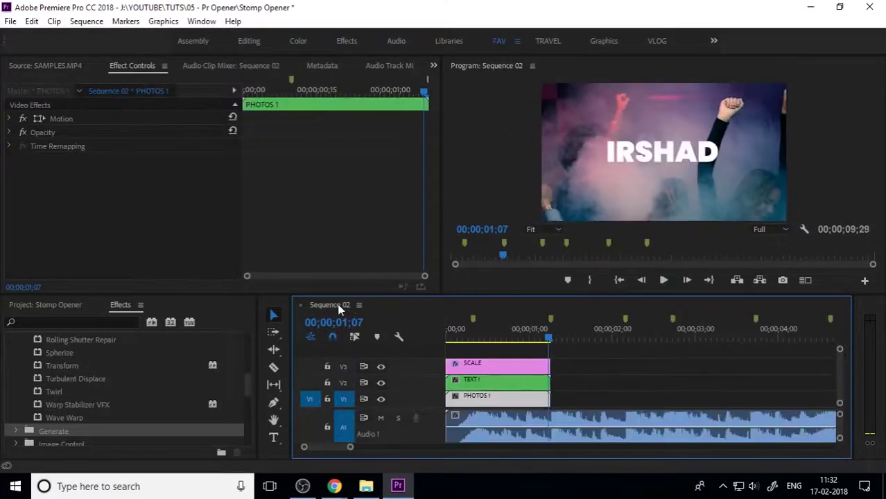
drag(474, 340, 429, 337)
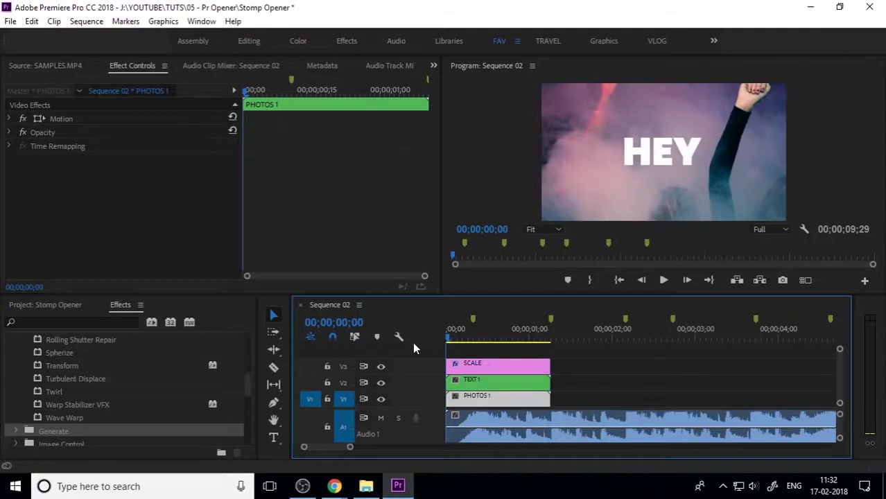
key(space)
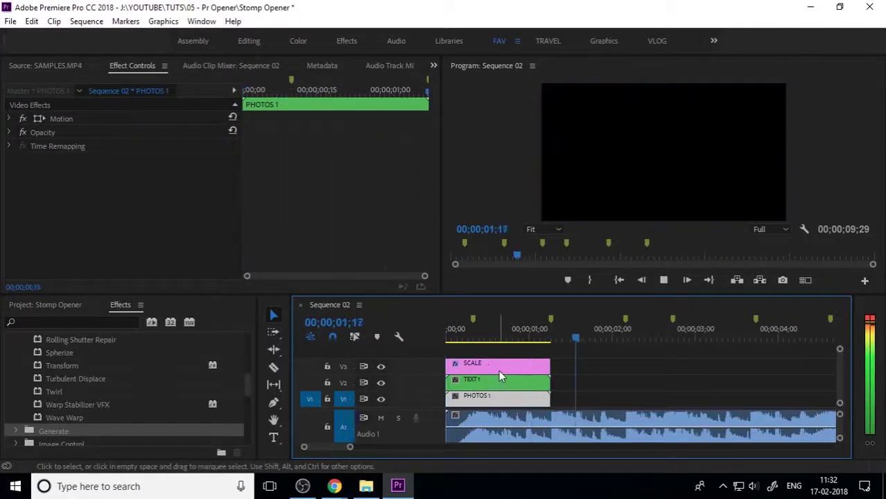
click(488, 337)
key(minus)
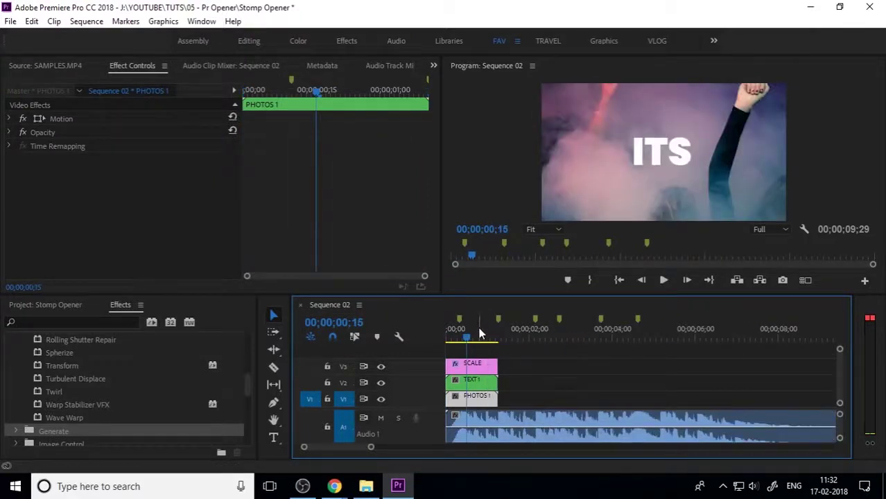
drag(485, 337, 446, 338)
Open the TEXT 1 nested sequence and place the SCALE adjustment layer on V3 at the start, above the titles
double_click(472, 382)
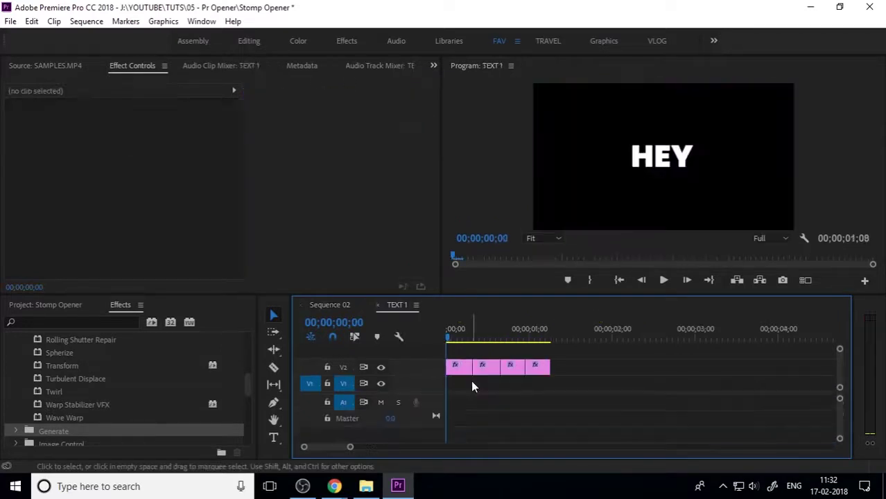
click(461, 370)
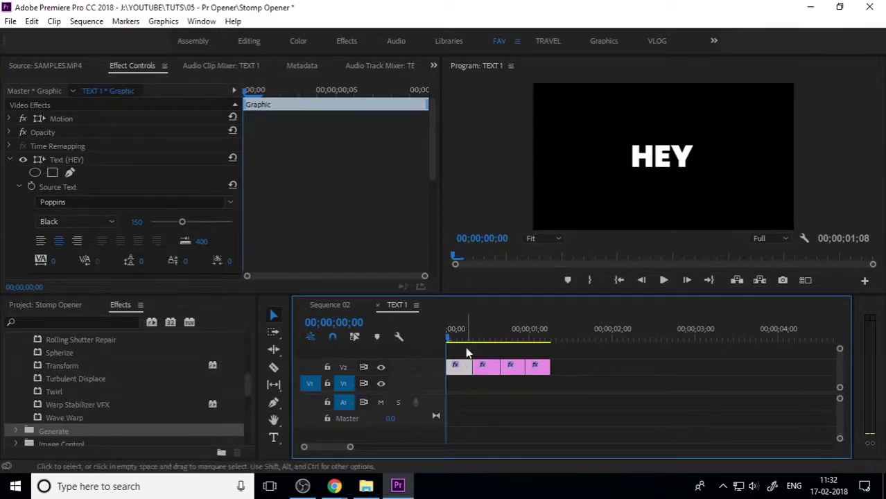
click(70, 306)
drag(172, 409, 447, 354)
click(472, 354)
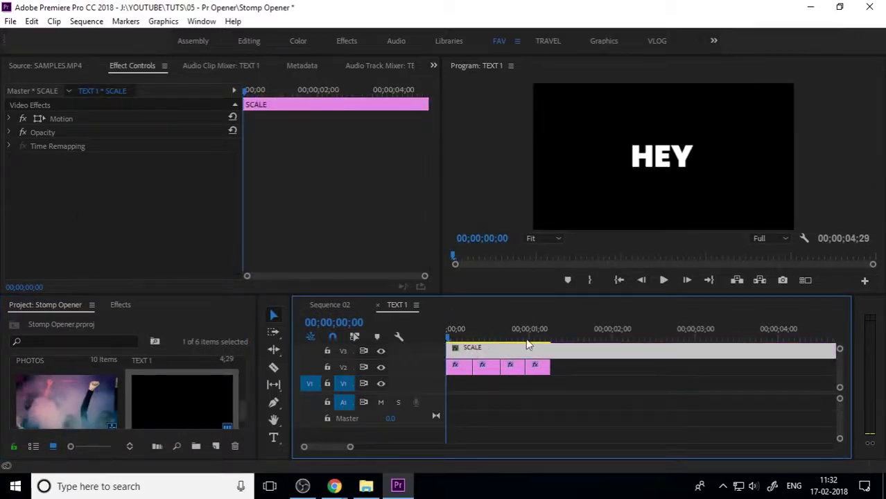
Trim the SCALE adjustment layer on V3 so it covers only the HEY title
key(minus)
drag(649, 351, 498, 365)
key(equal)
key(equal)
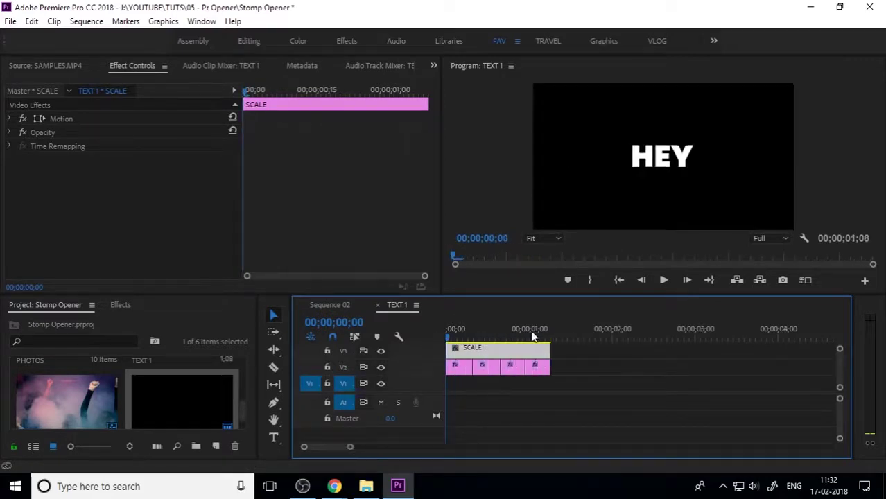
key(equal)
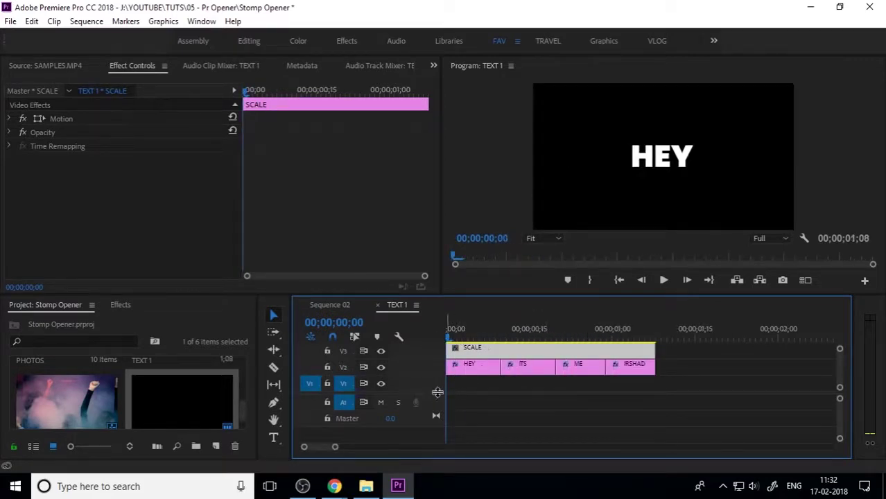
drag(439, 404, 441, 404)
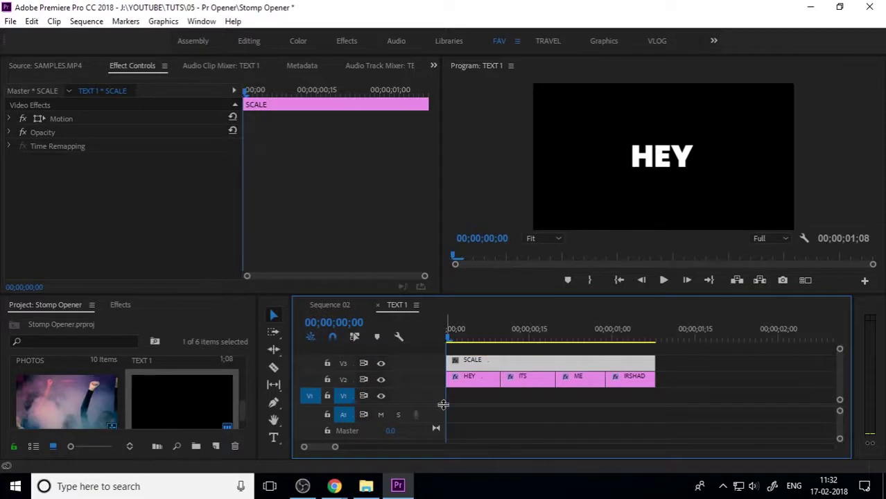
drag(649, 360, 499, 361)
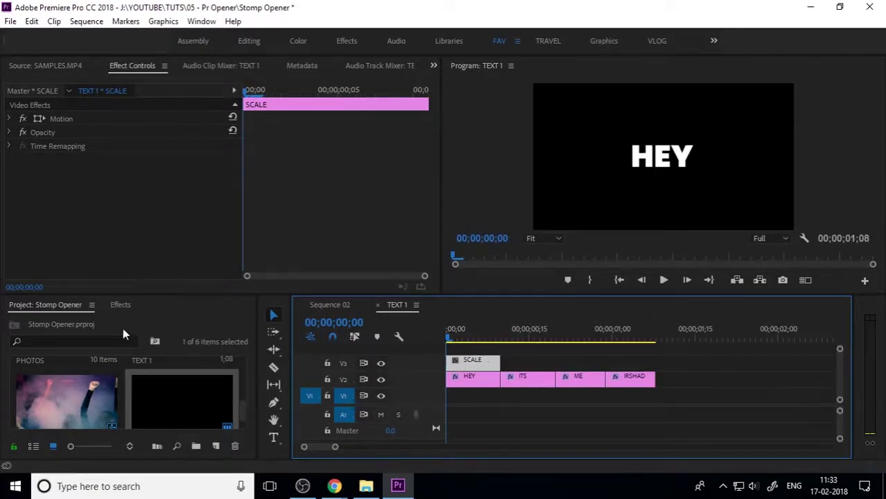
Apply the Transform effect from the Distort video effects to the SCALE layer above the HEY title
click(120, 305)
scroll(76, 416, up, 3)
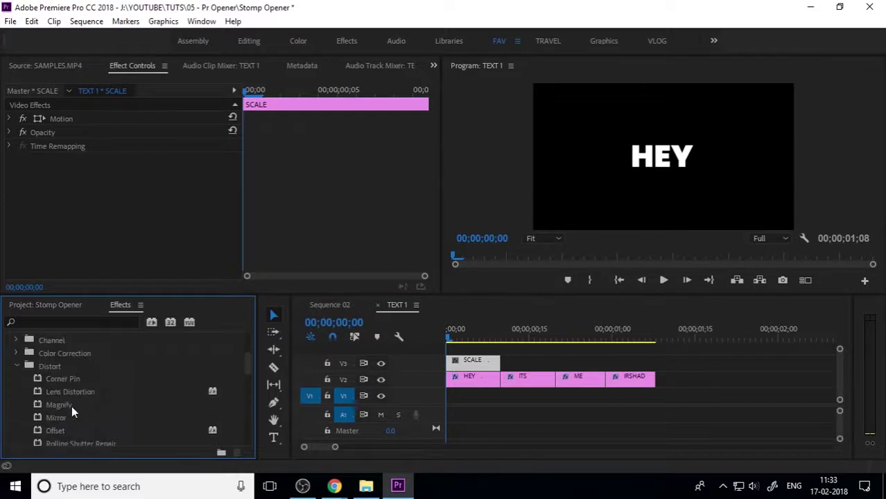
click(16, 364)
scroll(62, 385, up, 3)
scroll(75, 393, down, 2)
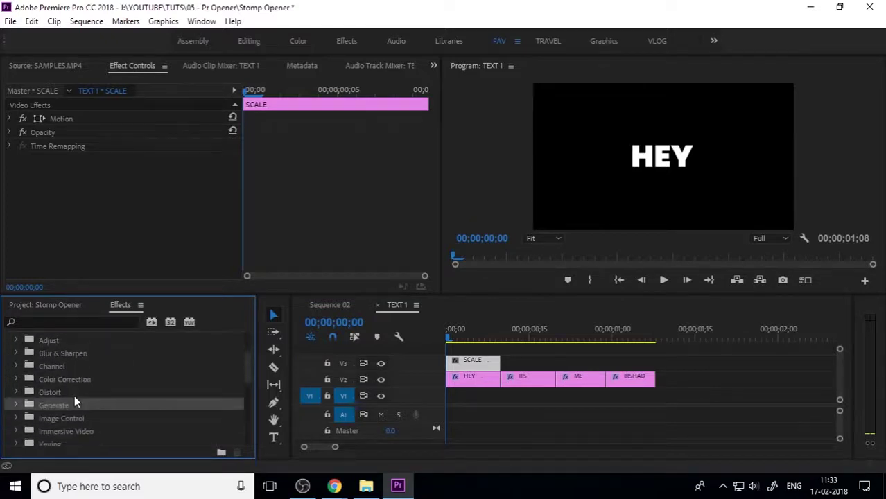
double_click(72, 392)
scroll(77, 398, down, 2)
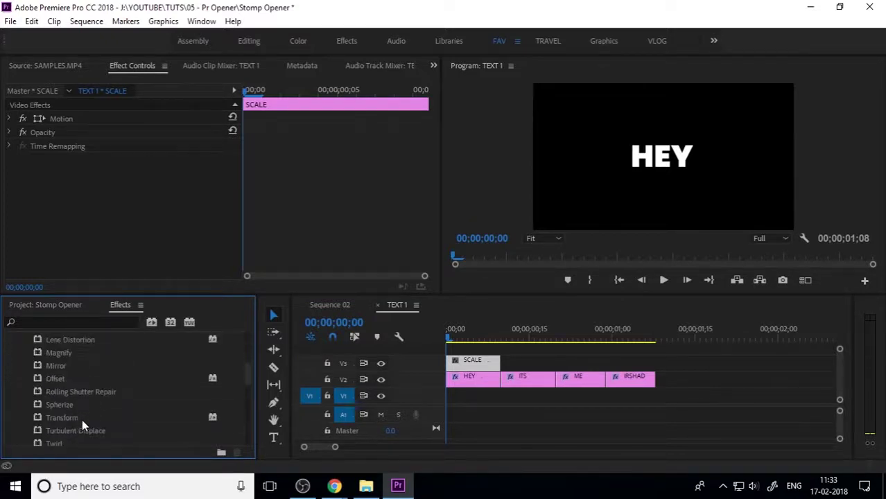
drag(81, 418, 482, 360)
click(484, 364)
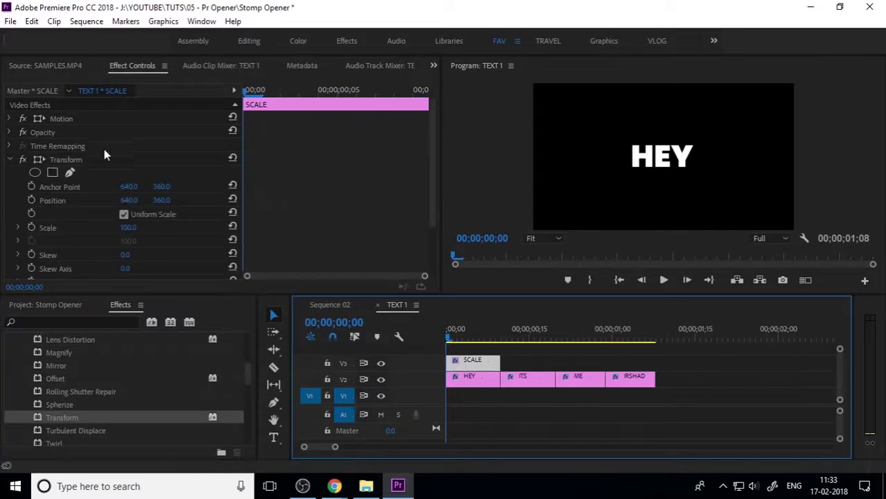
Add Transform scale keyframes of 100 at 00;00;00;01 and 00;00;00;07 on the SCALE layer
click(255, 103)
key(Right)
click(29, 230)
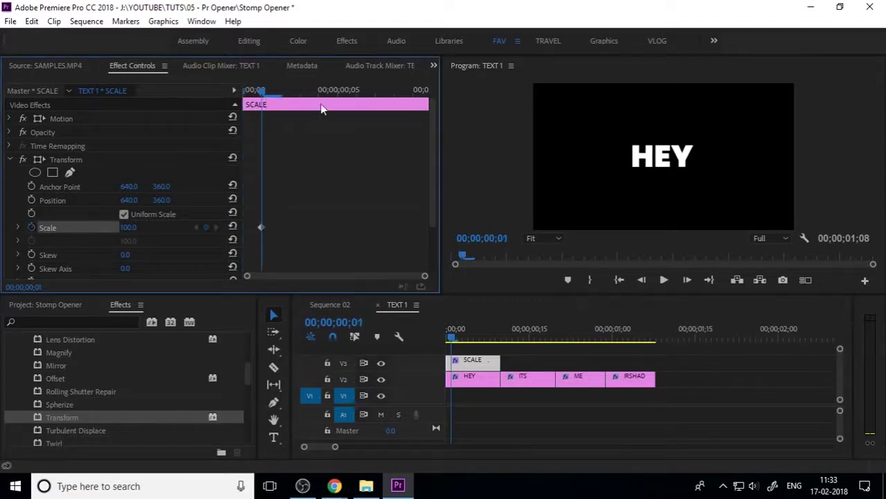
key(Right)
key(Right)
key(Right)
key(Right)
key(Right)
key(Right)
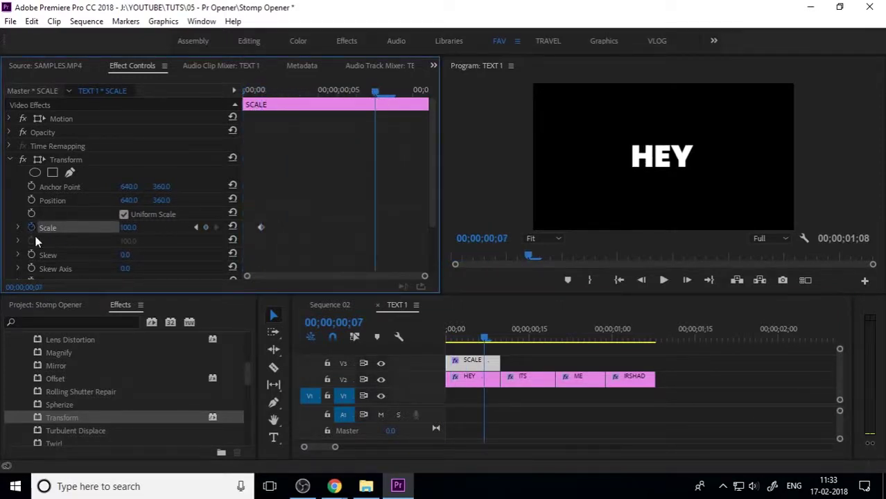
click(206, 228)
Set the first Transform scale keyframe to 300 and move it to the start of the SCALE layer
click(197, 228)
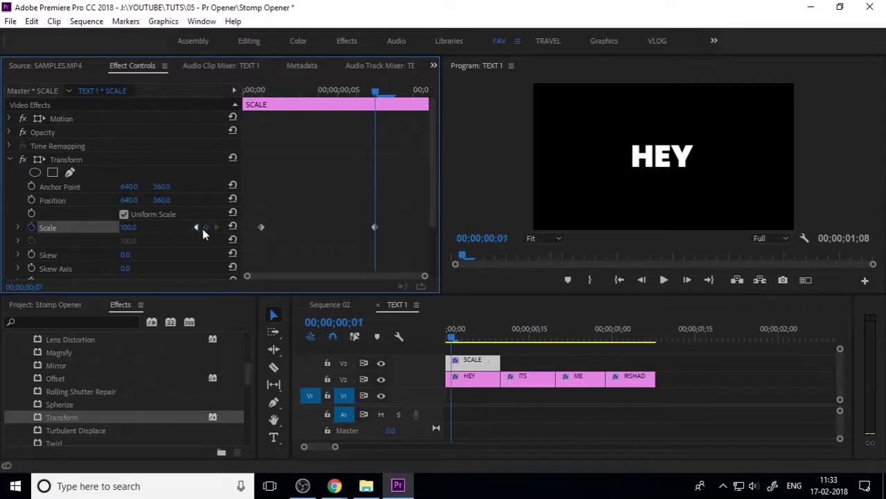
drag(123, 232, 261, 232)
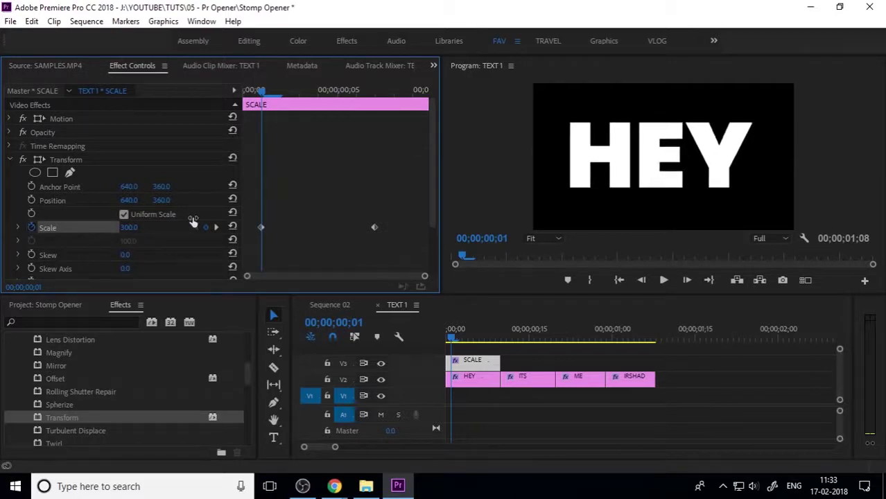
drag(262, 227, 239, 227)
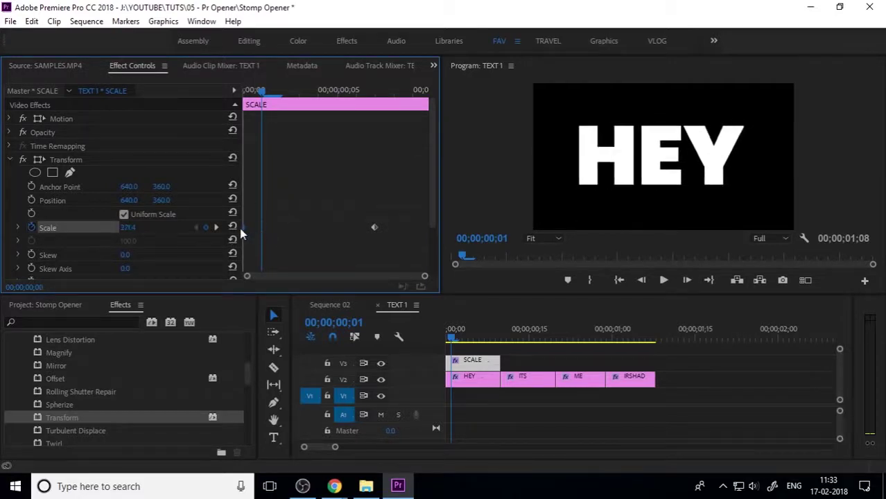
Move the second Transform scale keyframe to the end of the SCALE layer and preview the TEXT 1 sequence from its start
drag(374, 228, 462, 231)
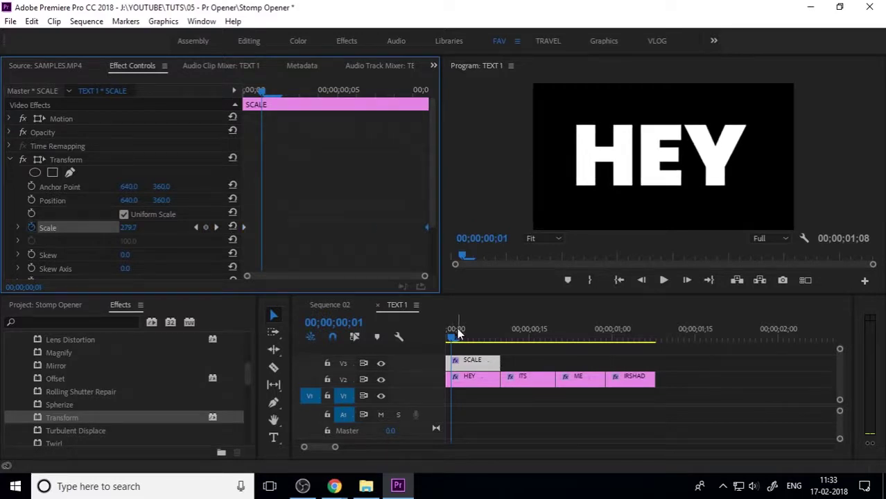
drag(458, 334, 435, 347)
key(space)
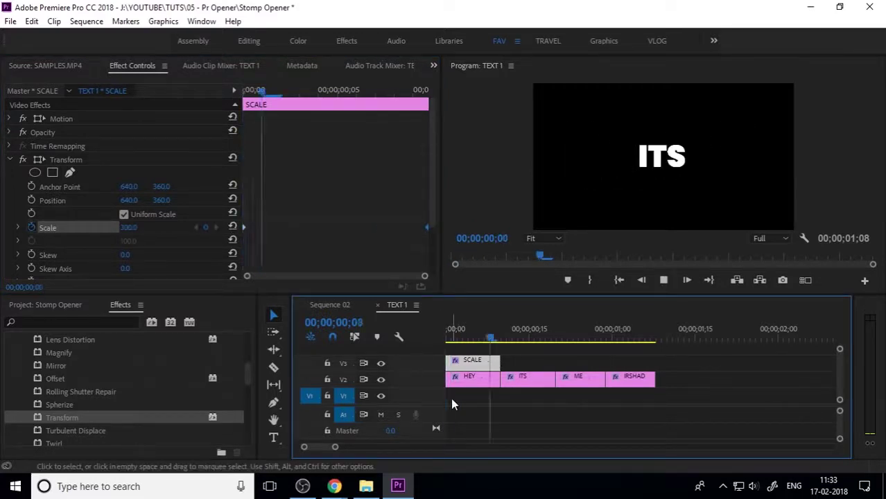
key(space)
Play the opening of Sequence 02 to review the HEY title over the photos, and return to its start
click(344, 304)
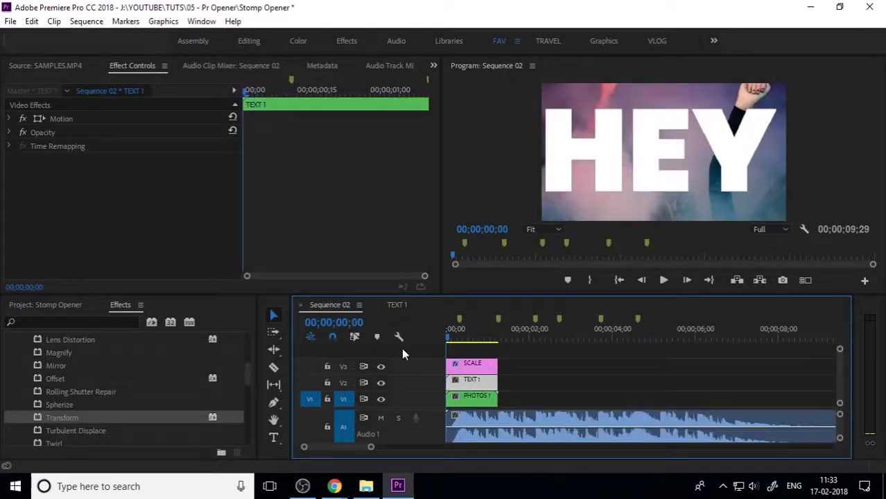
key(space)
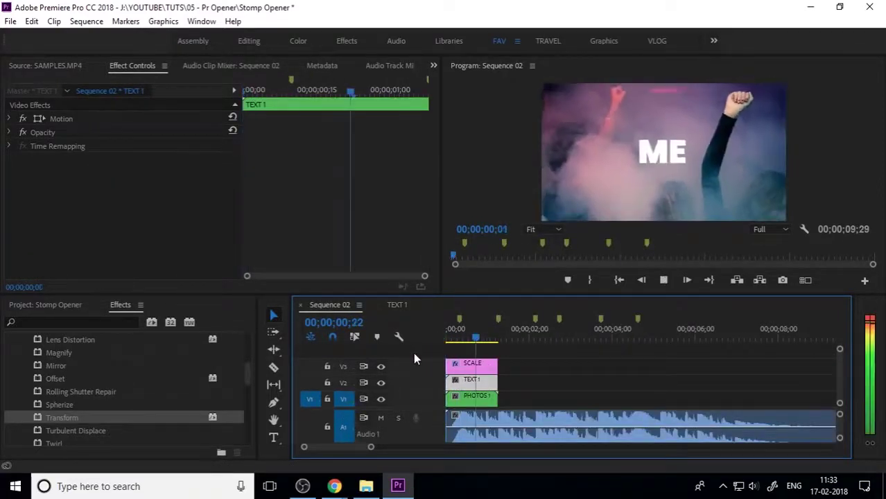
key(space)
key(Home)
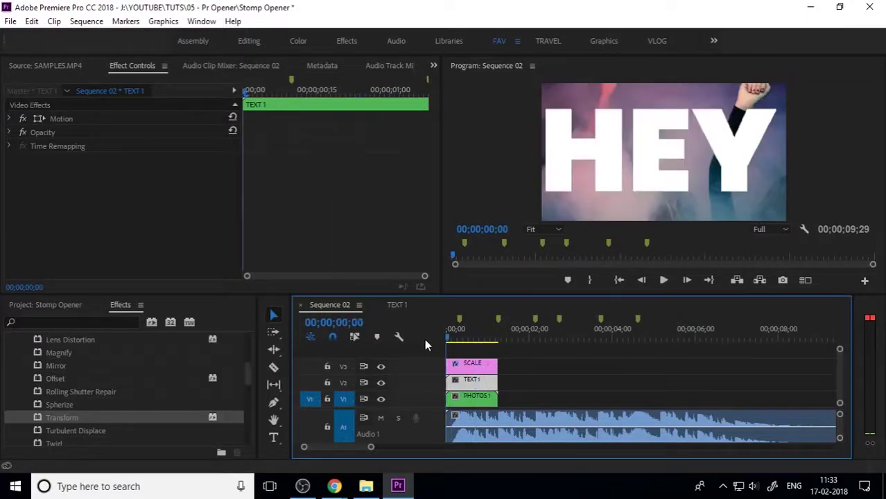
In TEXT 1, add a Transform position keyframe of 640, 360 at 00;00;00;04 on the SCALE layer
click(405, 307)
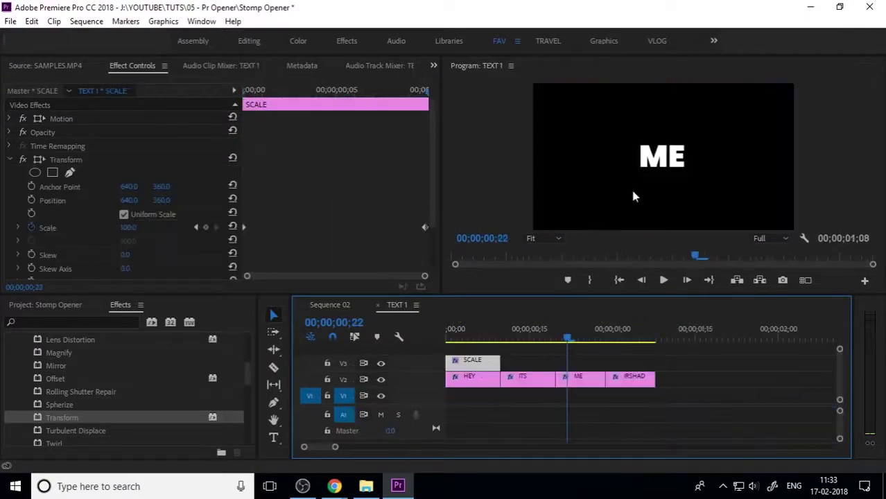
click(460, 337)
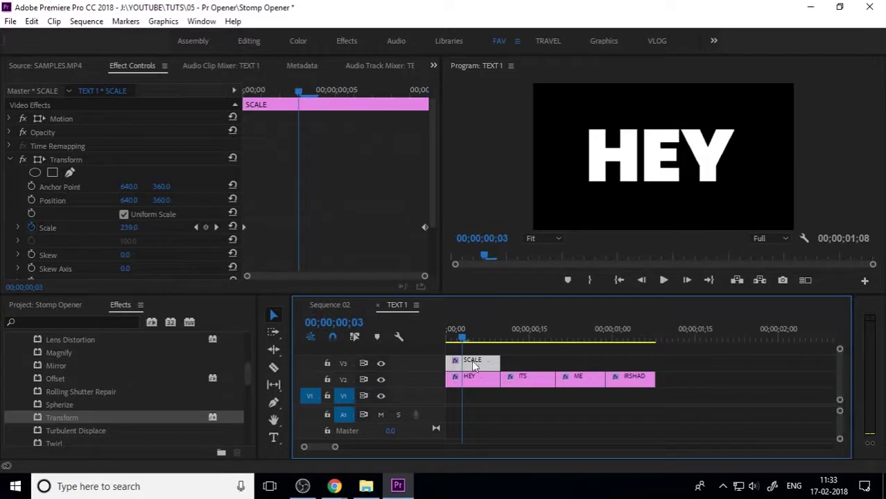
drag(461, 338, 423, 337)
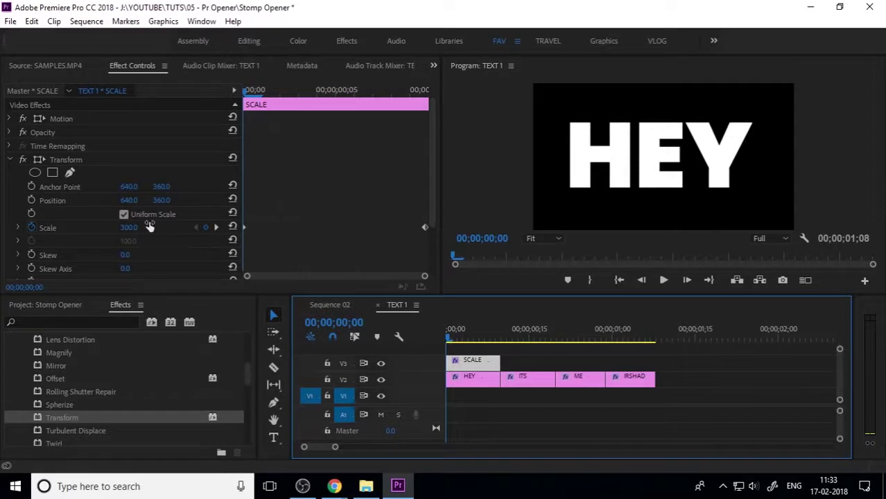
drag(128, 201, 163, 201)
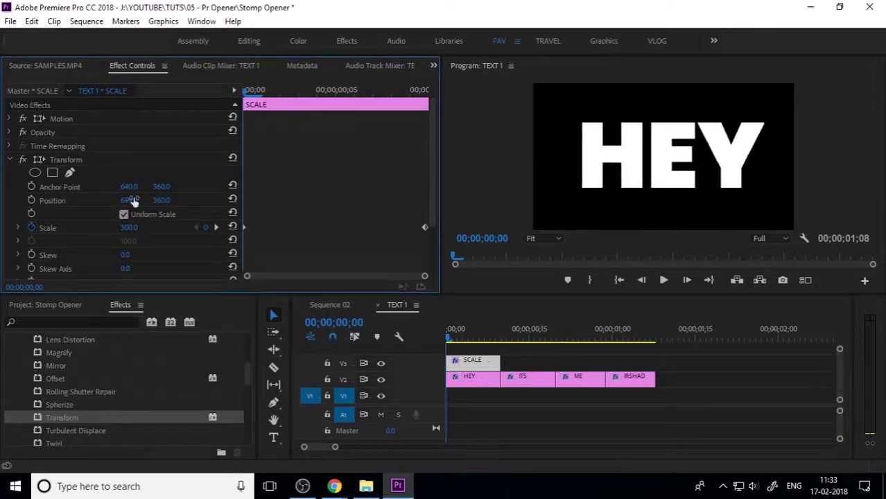
key(ctrl+z)
click(316, 90)
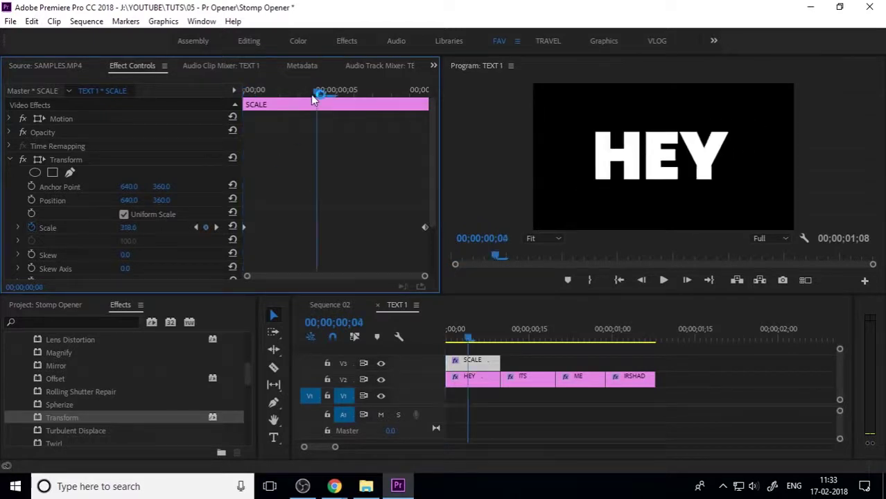
click(31, 200)
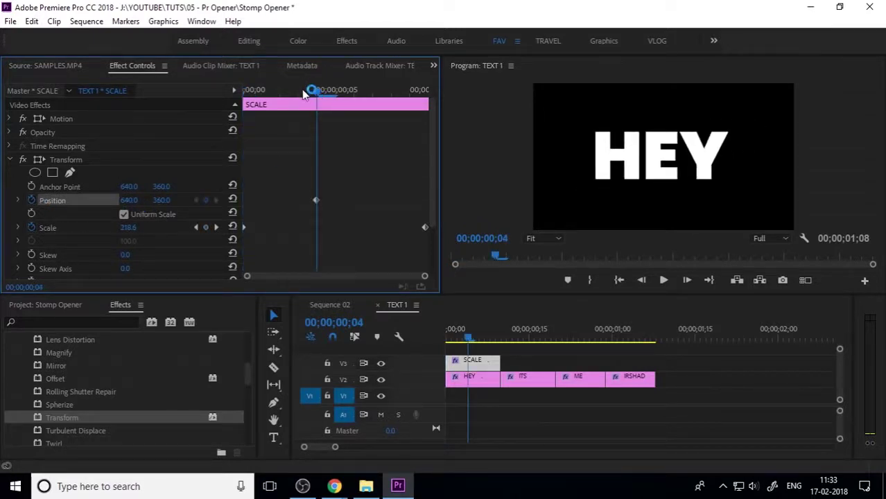
Set the Transform position to 681, 360 at the start of the SCALE layer and move the other position keyframe to the layer's end
drag(313, 90, 249, 91)
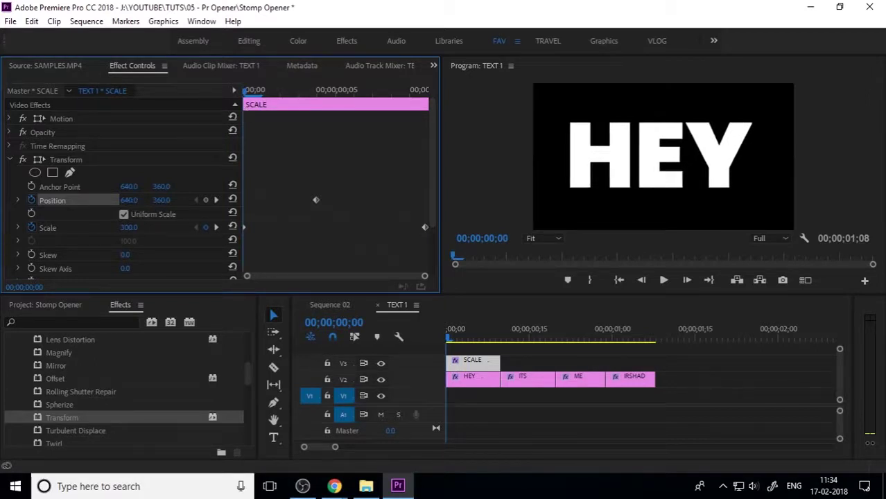
drag(129, 200, 158, 200)
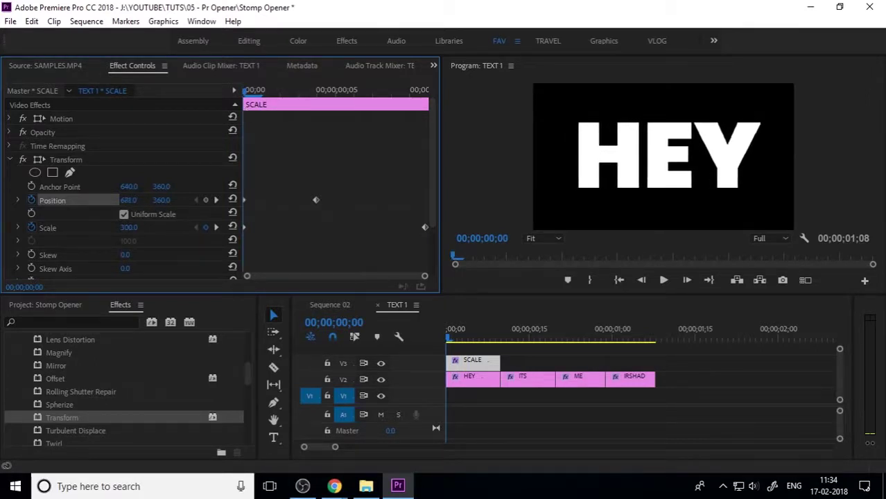
drag(316, 200, 333, 199)
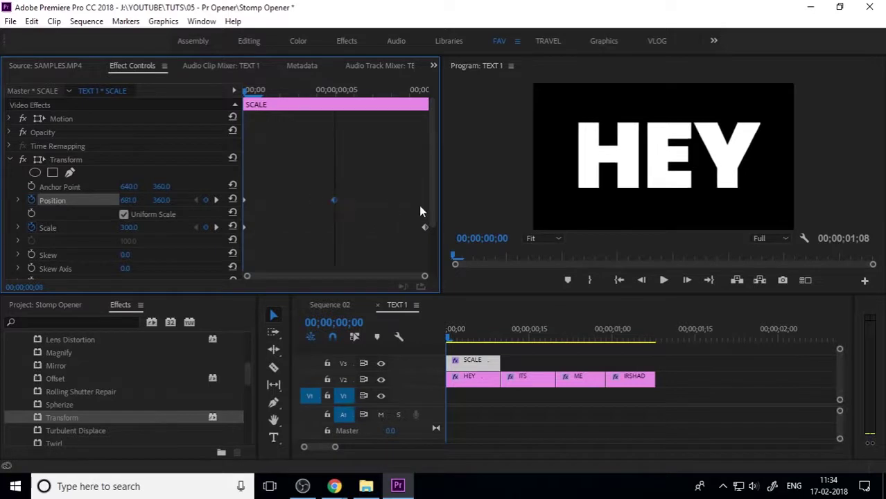
Preview the HEY animation in TEXT 1 and in Sequence 02, and return to the start of Sequence 02
click(449, 337)
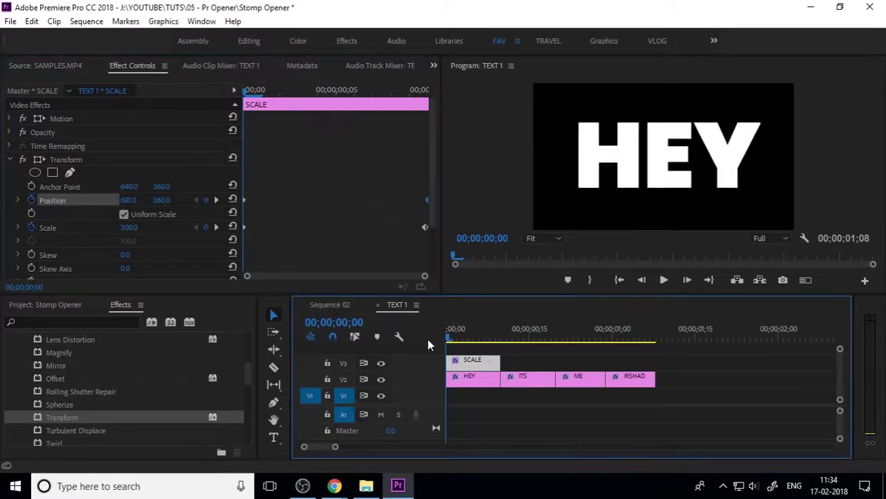
key(space)
key(space)
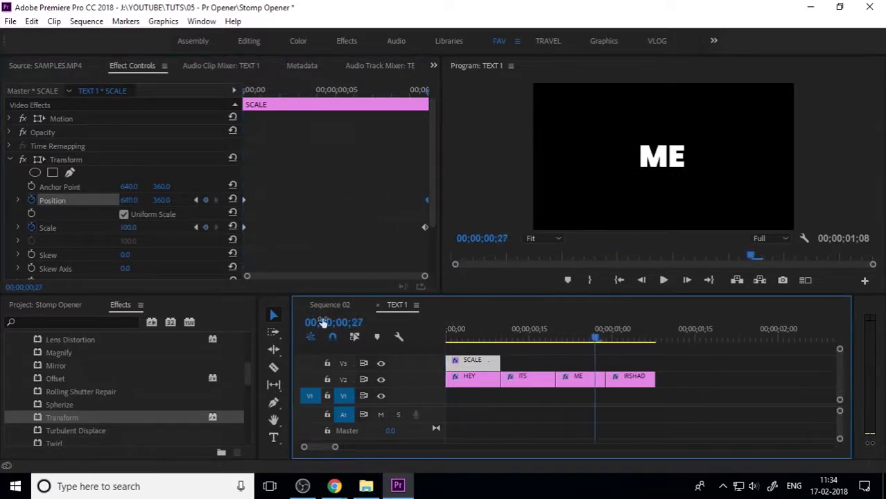
click(324, 305)
drag(462, 331, 420, 346)
key(space)
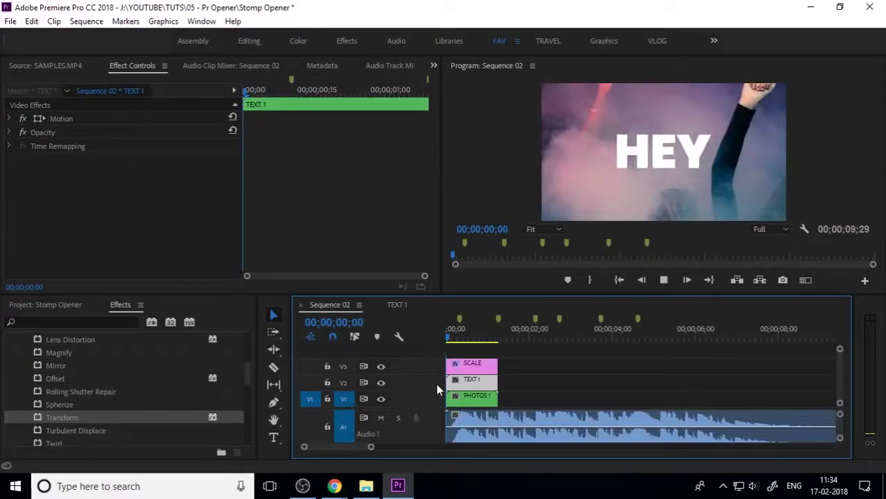
drag(488, 338, 428, 345)
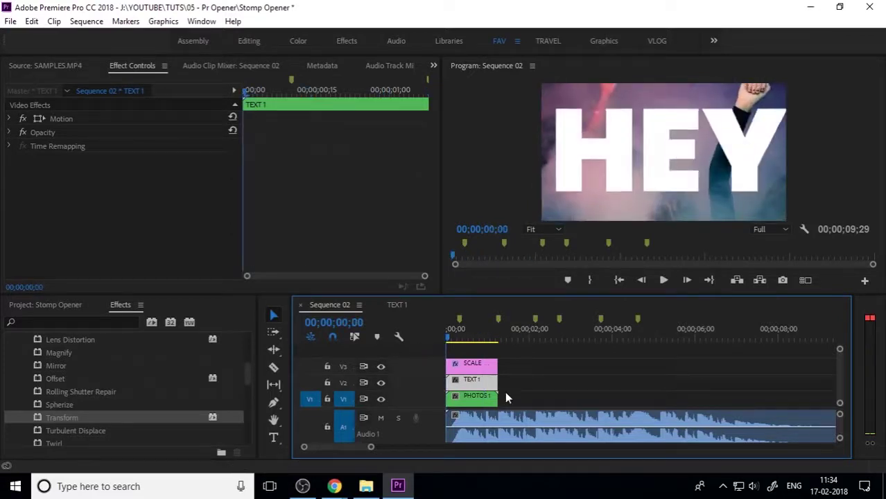
Scrub and replay the first titles of Sequence 02 and look over the project's media items
click(546, 383)
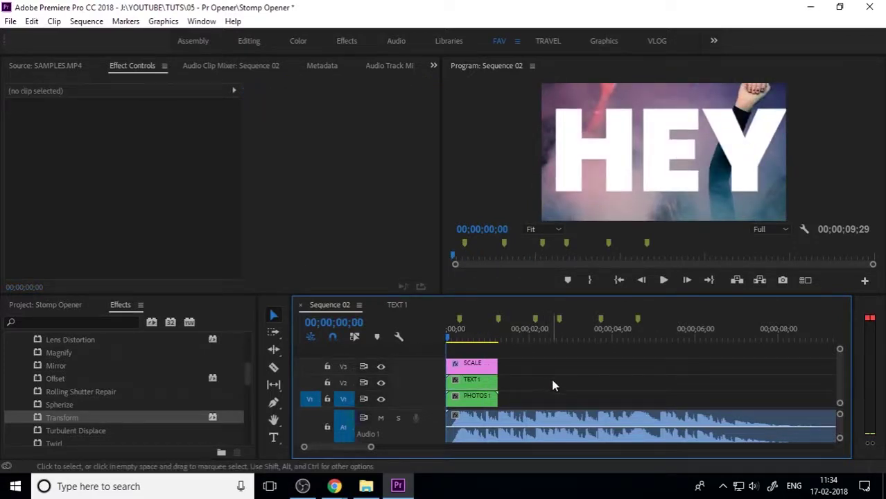
drag(463, 339, 480, 340)
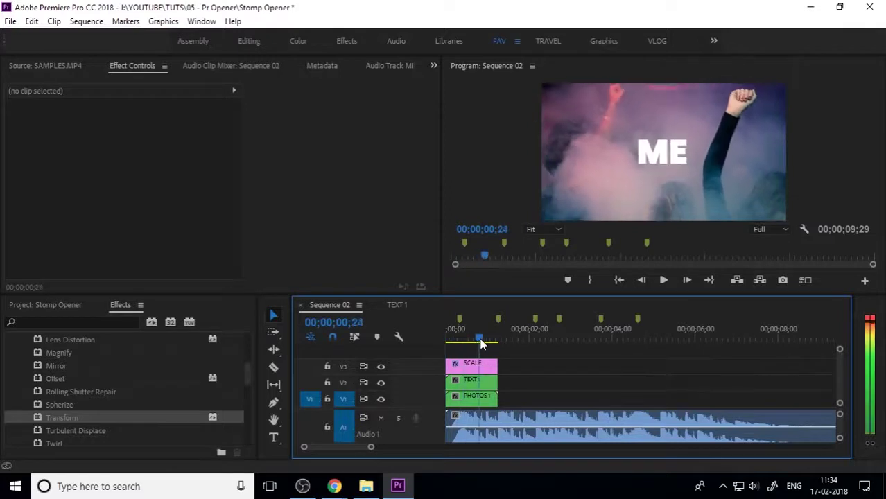
click(83, 304)
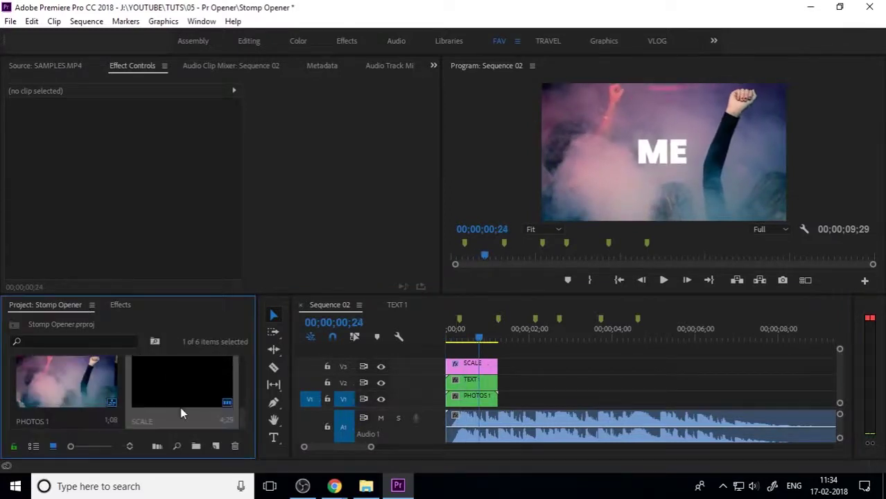
scroll(206, 388, down, 2)
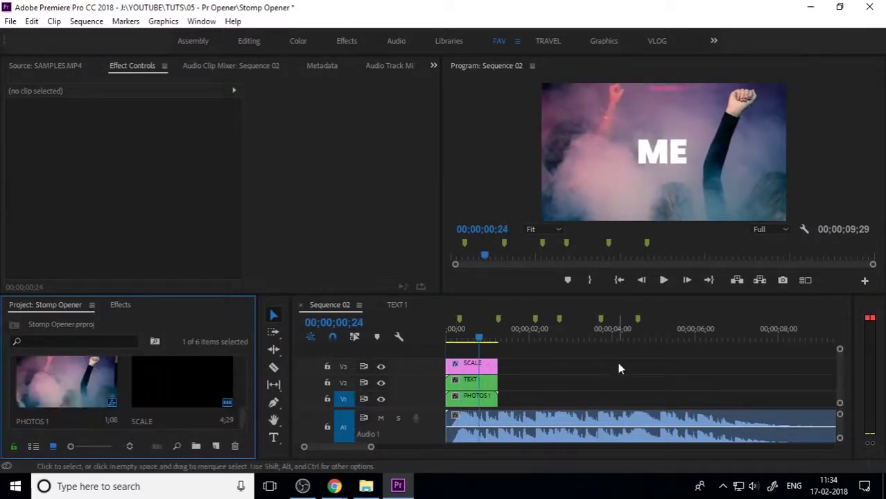
click(534, 368)
drag(480, 335, 442, 339)
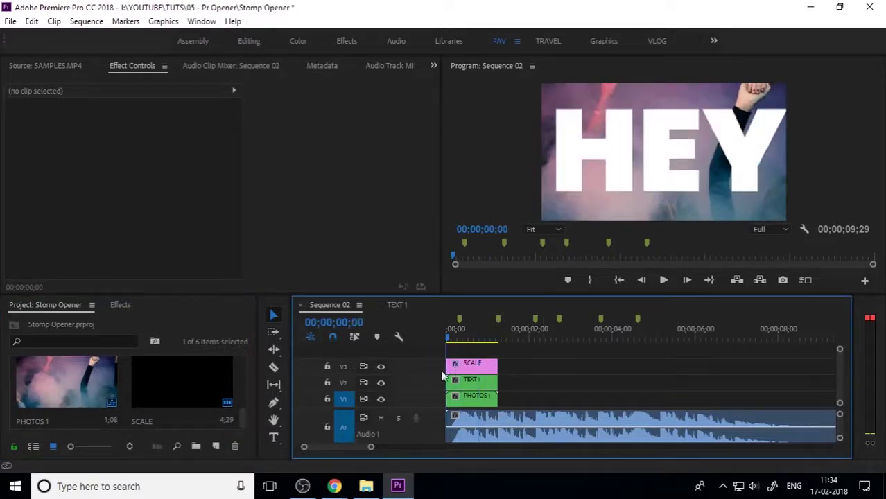
key(space)
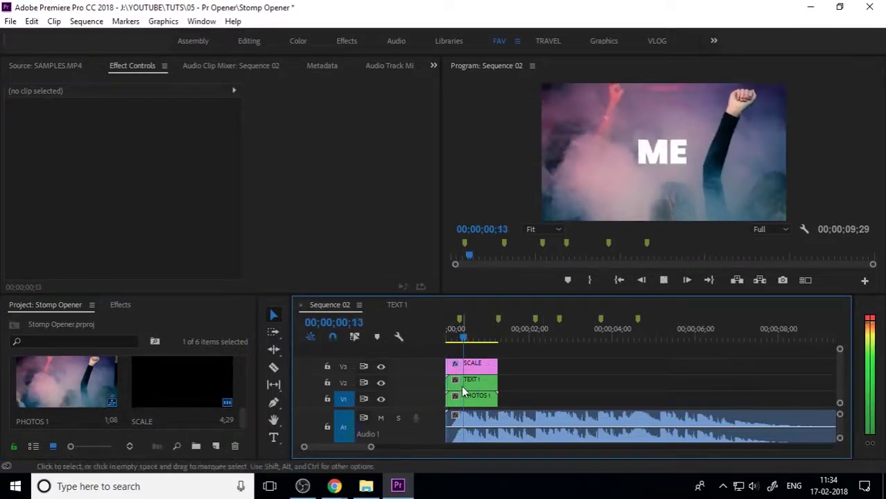
drag(464, 330, 445, 341)
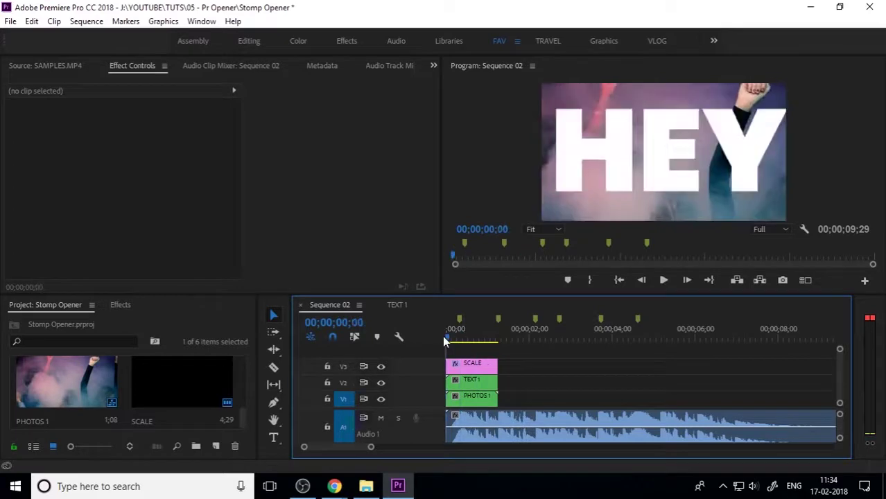
Open the nested TEXT 1 sequence from Sequence 02 to reach the SCALE layer's Transform settings
click(478, 367)
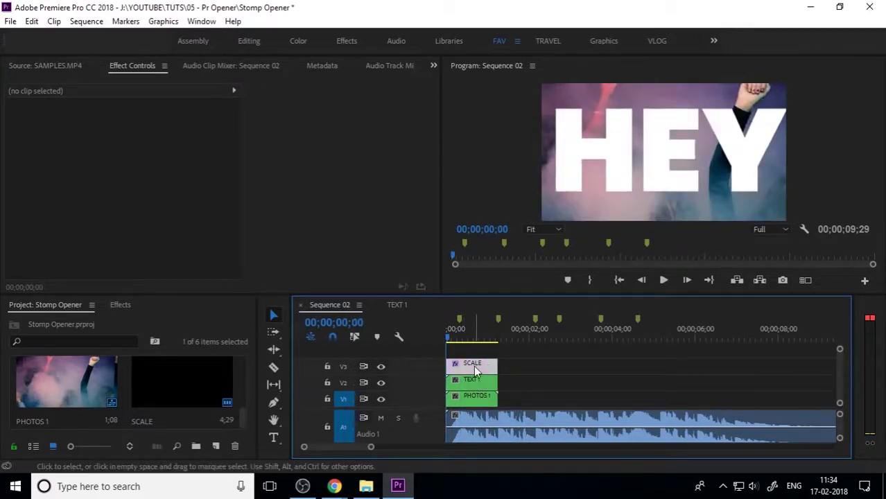
double_click(478, 381)
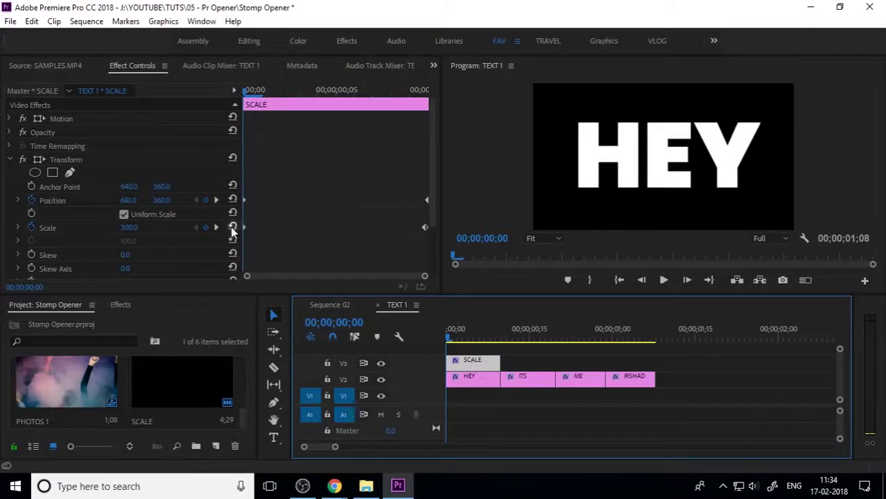
click(118, 235)
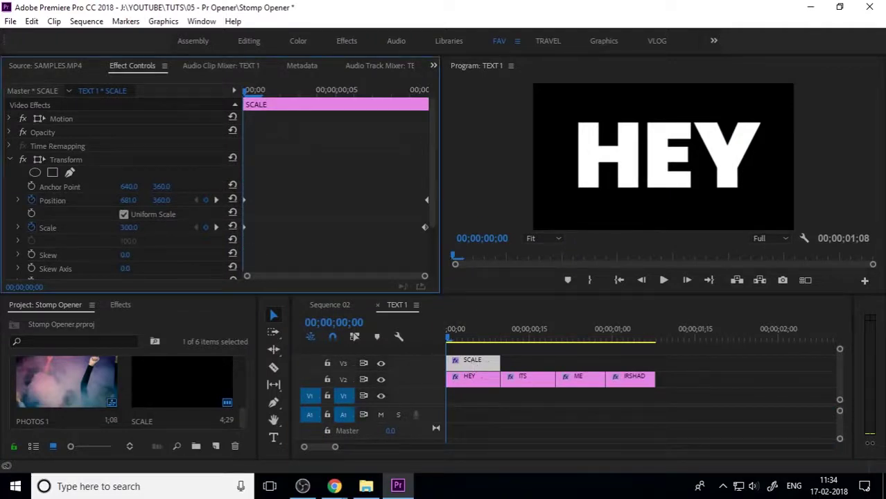
click(138, 229)
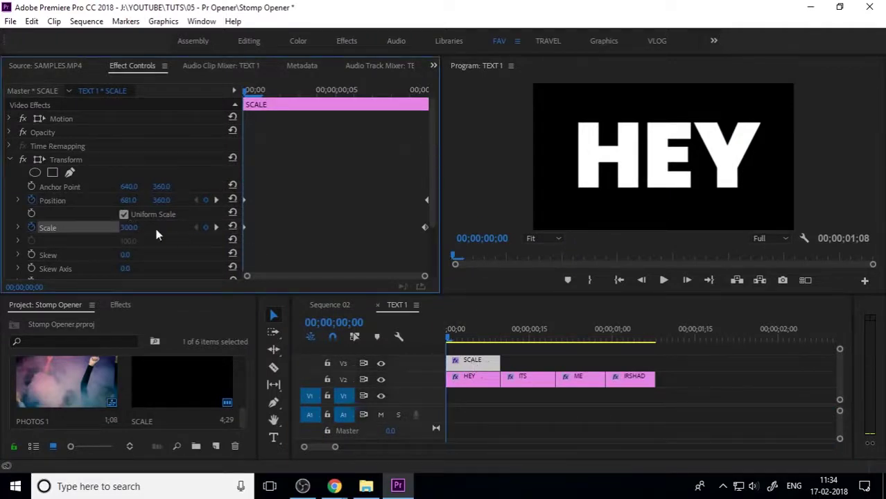
click(135, 227)
text(600)
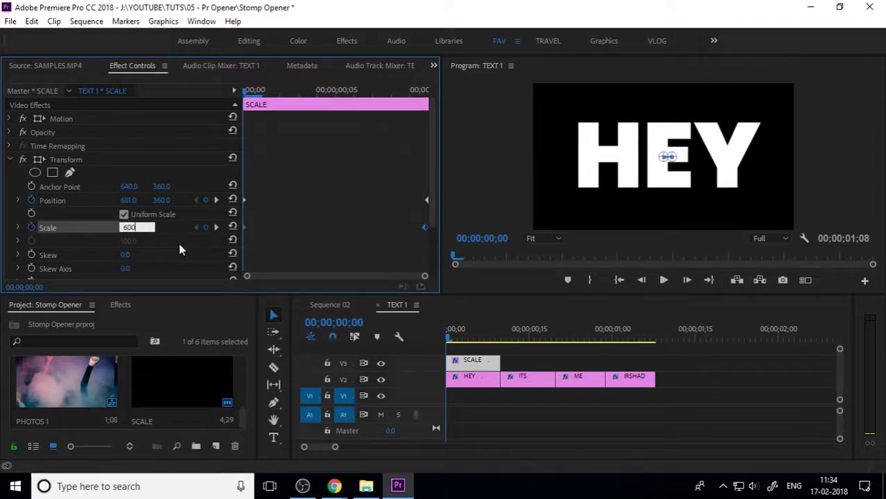
key(Escape)
Collapse the text properties of the HEY graphic in TEXT 1 and reselect the SCALE layer
scroll(167, 256, down, 3)
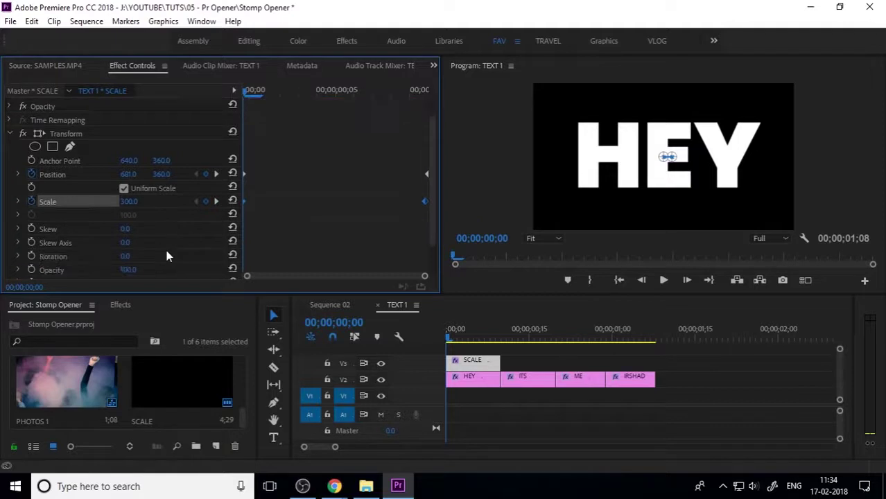
click(453, 379)
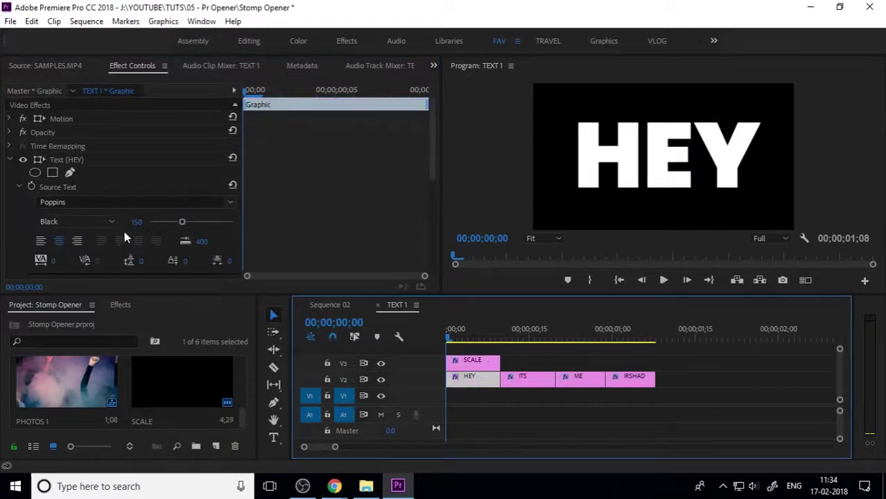
click(9, 159)
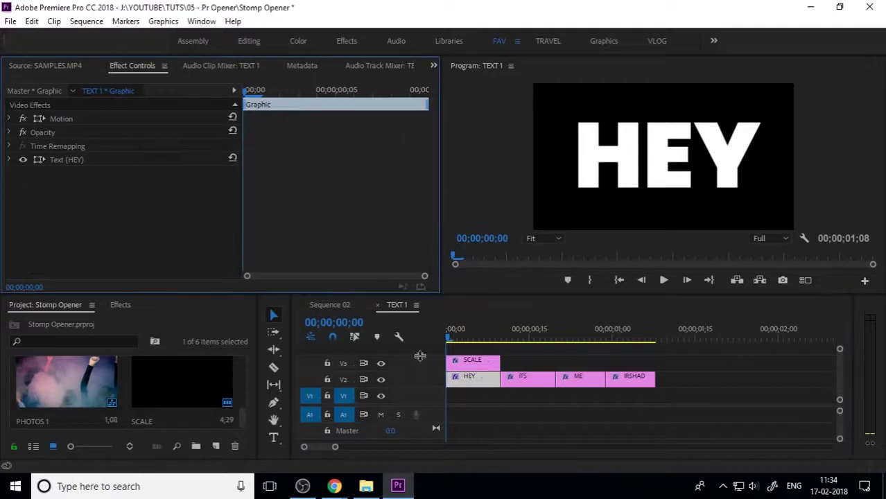
click(474, 363)
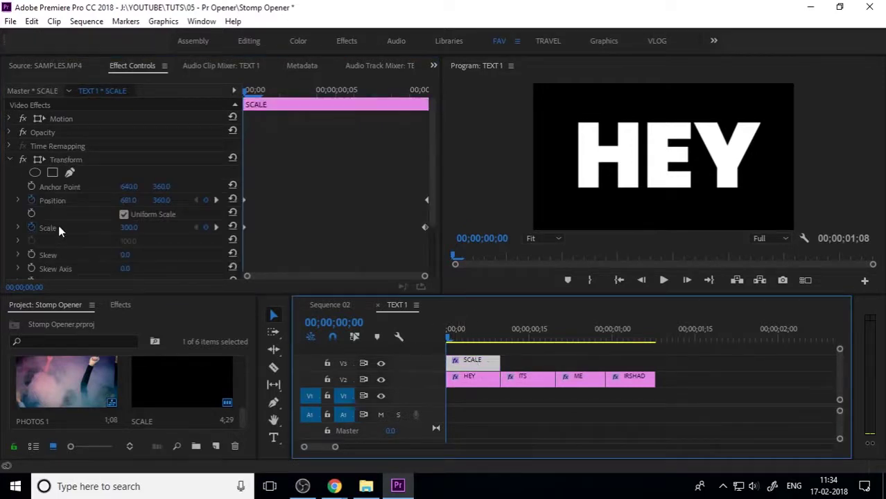
Turn off Use Composition's Shutter Angle in the SCALE layer's Transform effect and return to the start of TEXT 1
scroll(71, 239, down, 4)
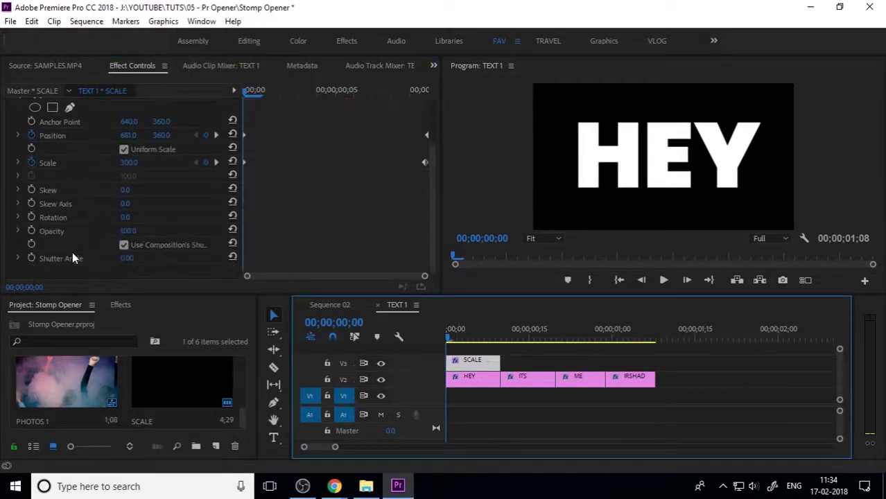
click(125, 246)
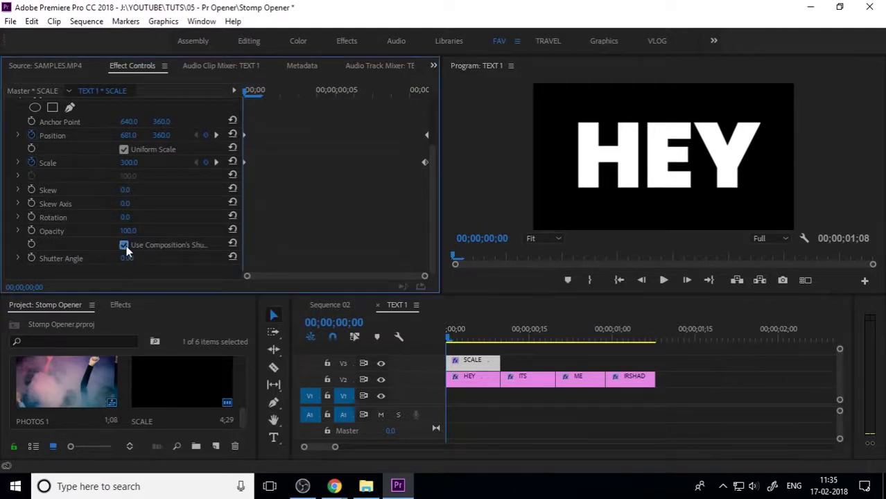
click(125, 246)
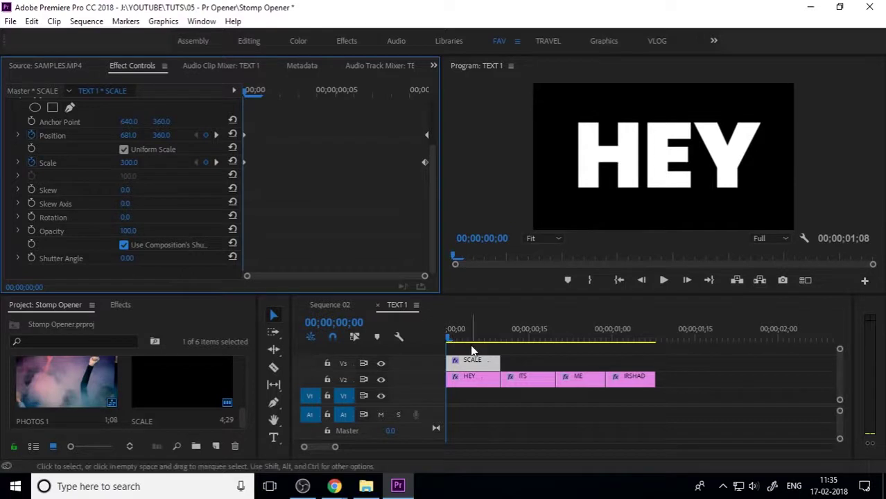
key(ctrl+z)
drag(463, 334, 441, 340)
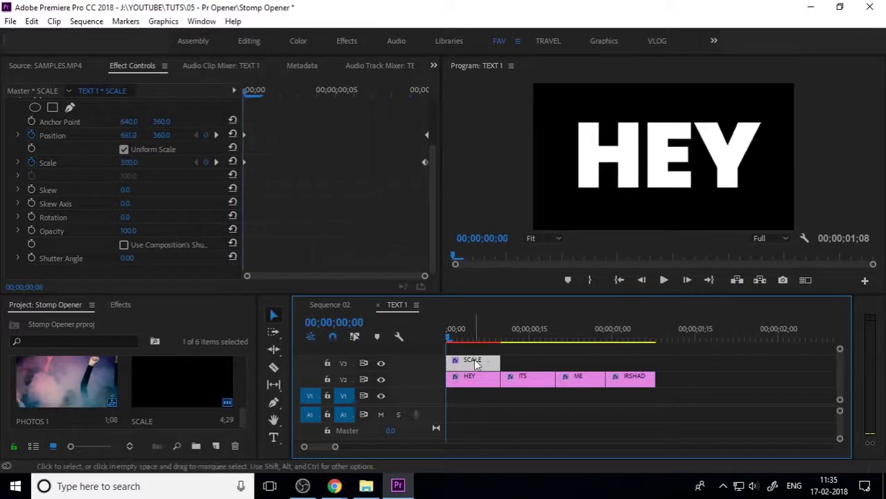
Set the temporal interpolation of all Transform Position and Scale keyframes on the SCALE layer to Bezier
drag(301, 120, 224, 190)
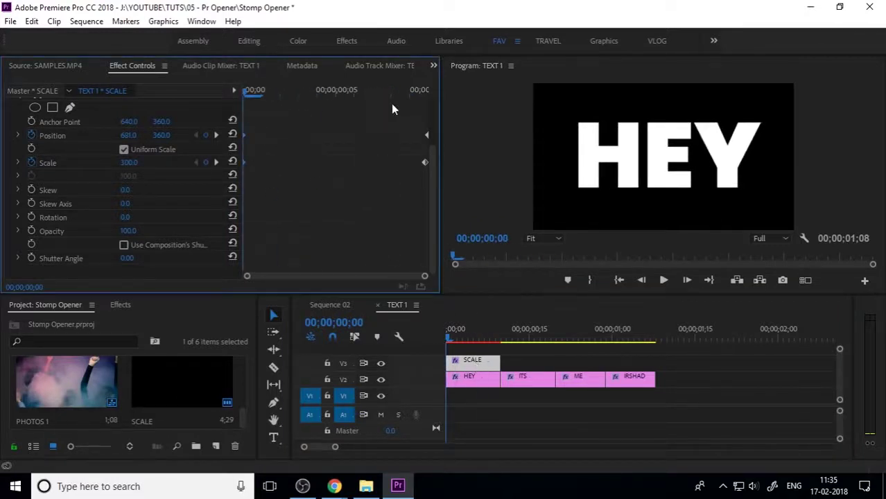
drag(391, 121, 459, 204)
right_click(429, 164)
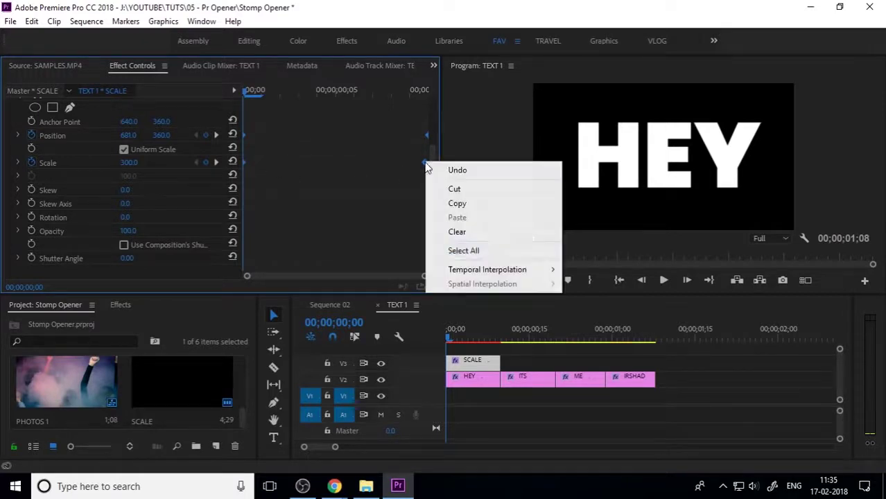
mouse_move(475, 270)
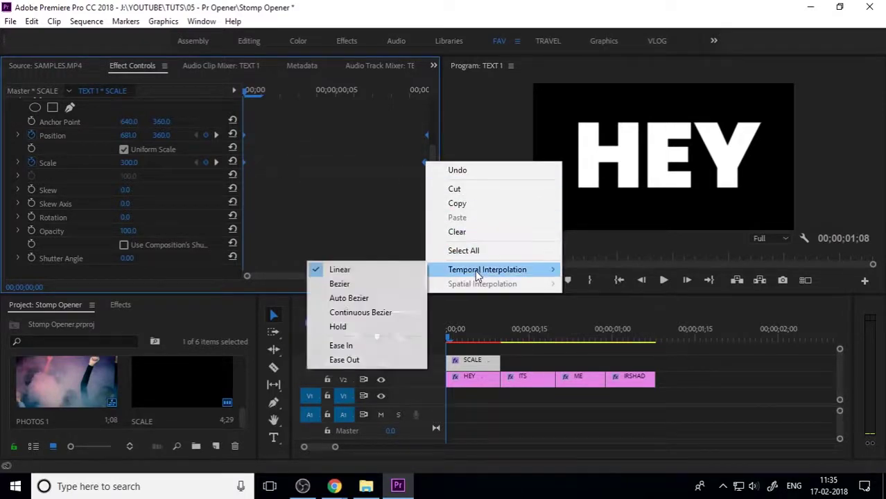
click(383, 298)
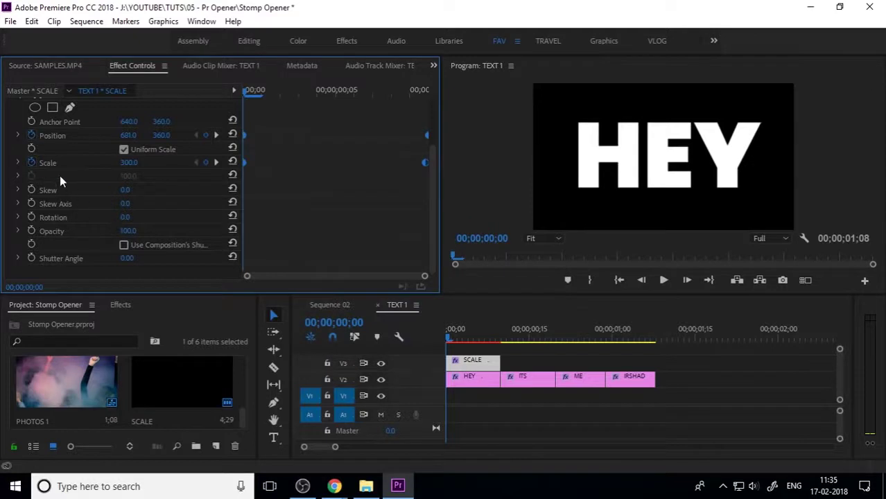
right_click(425, 164)
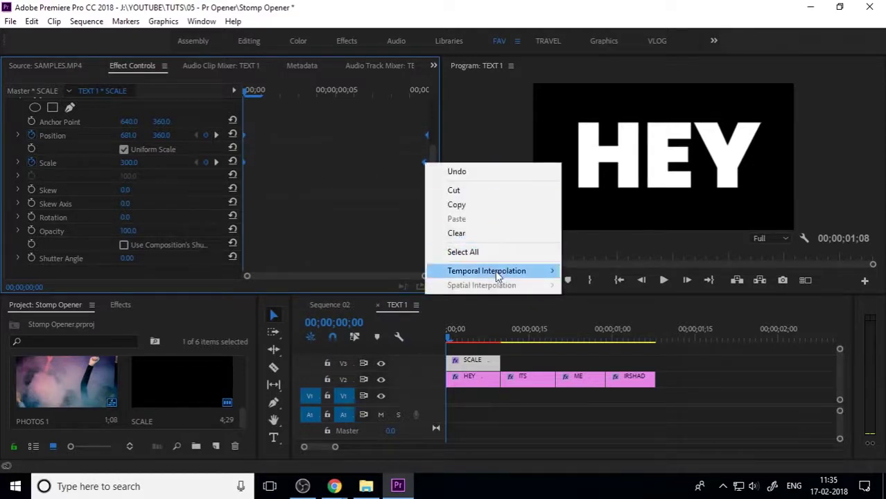
mouse_move(494, 269)
click(377, 291)
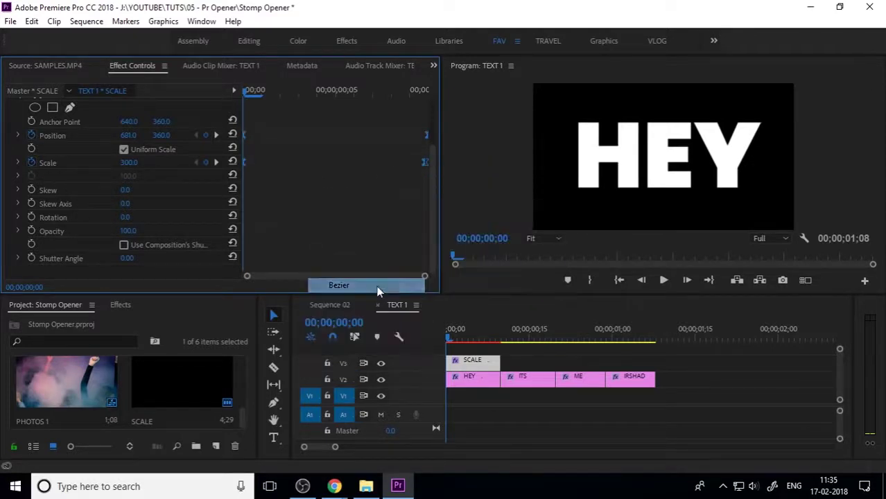
Expand the Scale graph and stretch the last keyframe's velocity handle toward the start for a fast start and smooth finish
click(18, 162)
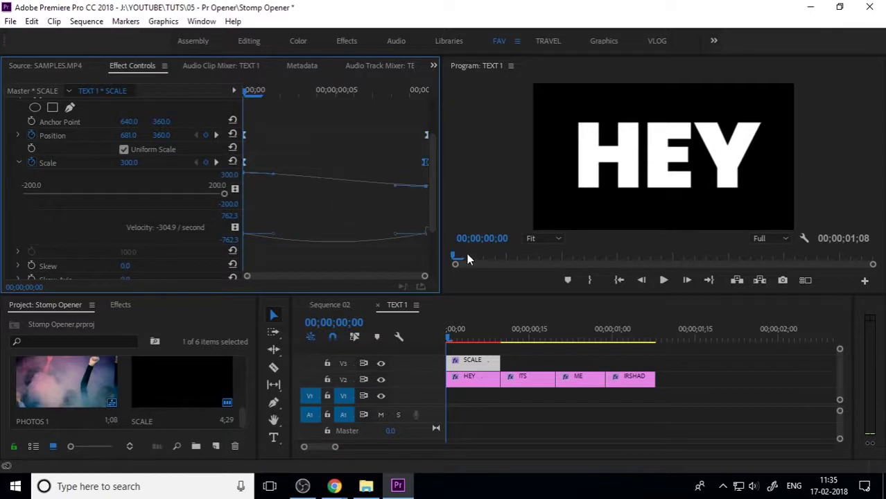
drag(397, 239, 350, 240)
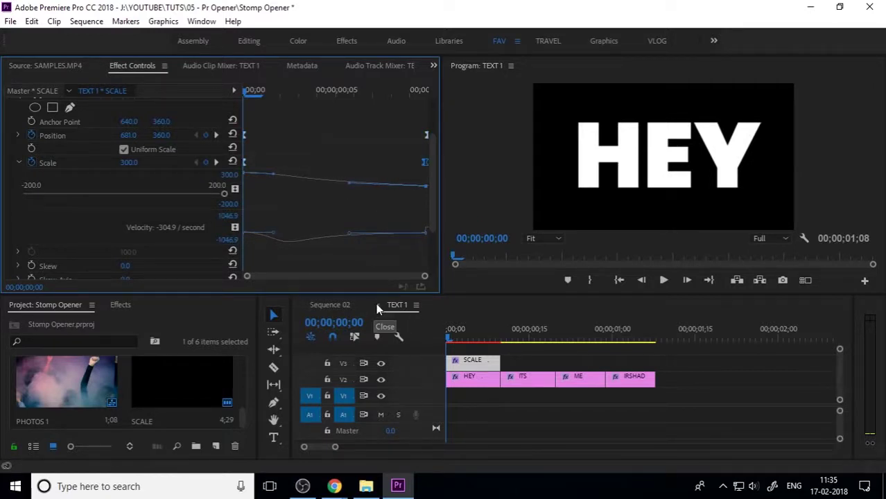
drag(350, 239, 296, 244)
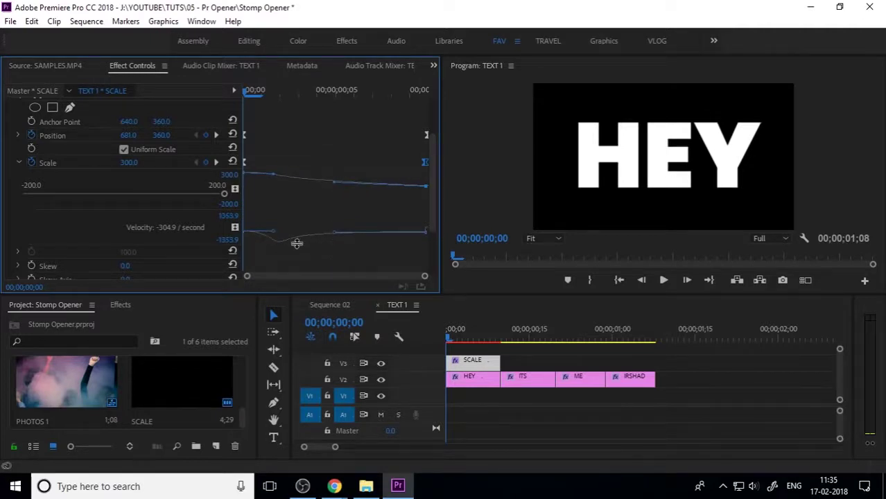
Switch to Sequence 02 and replay the opening titles several times from the start to check the eased HEY animation
click(330, 304)
key(space)
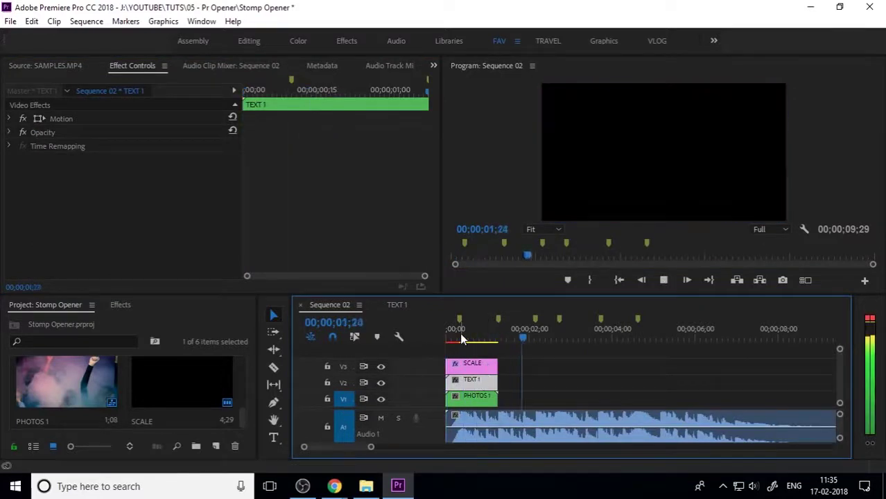
drag(459, 333, 412, 343)
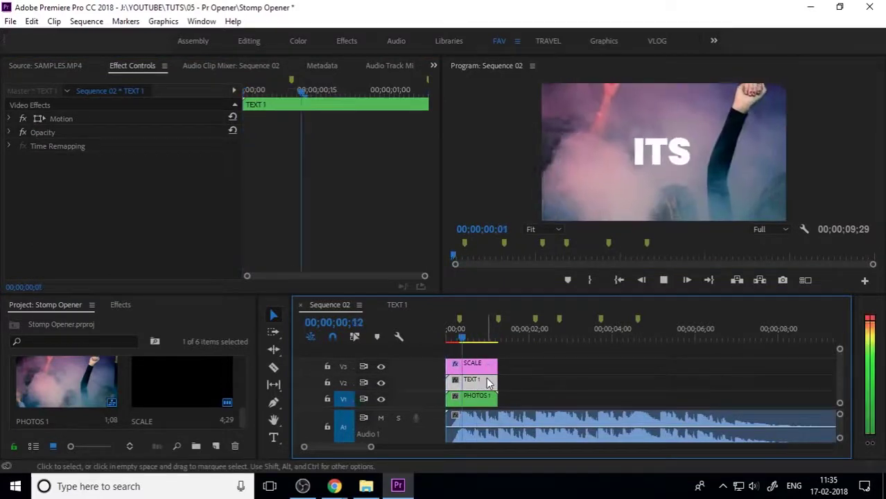
key(space)
drag(442, 337, 401, 348)
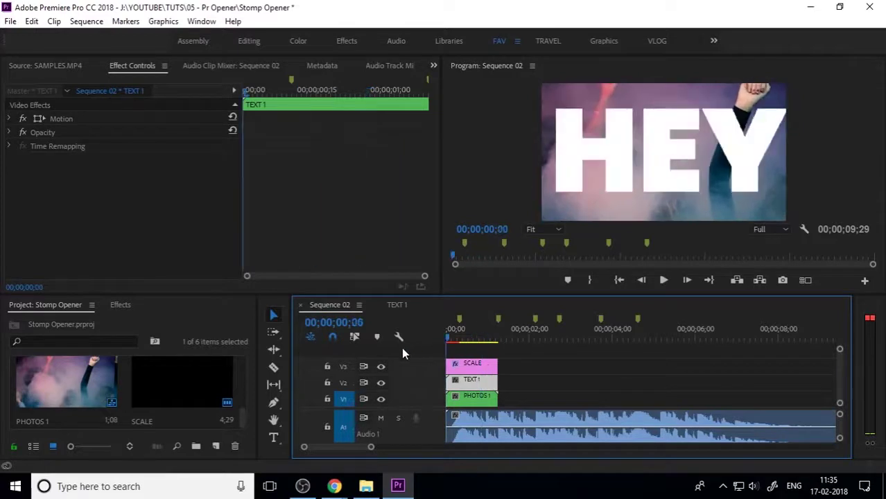
key(space)
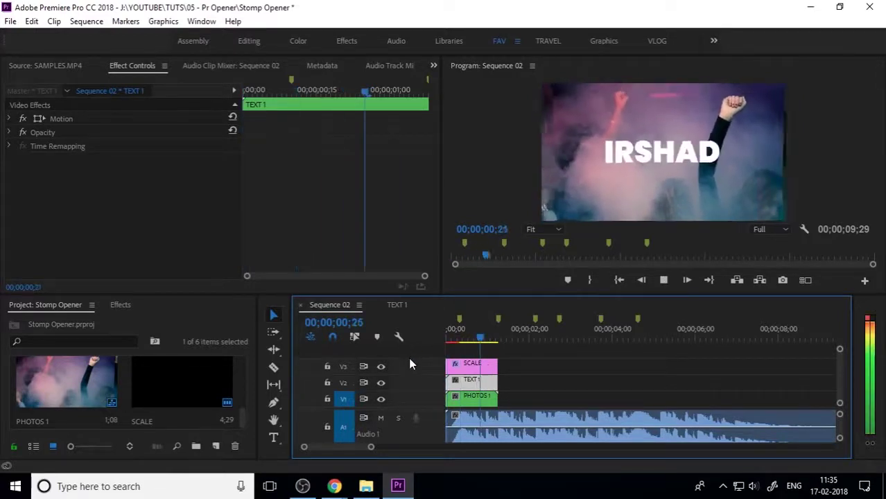
click(468, 339)
drag(491, 338, 414, 345)
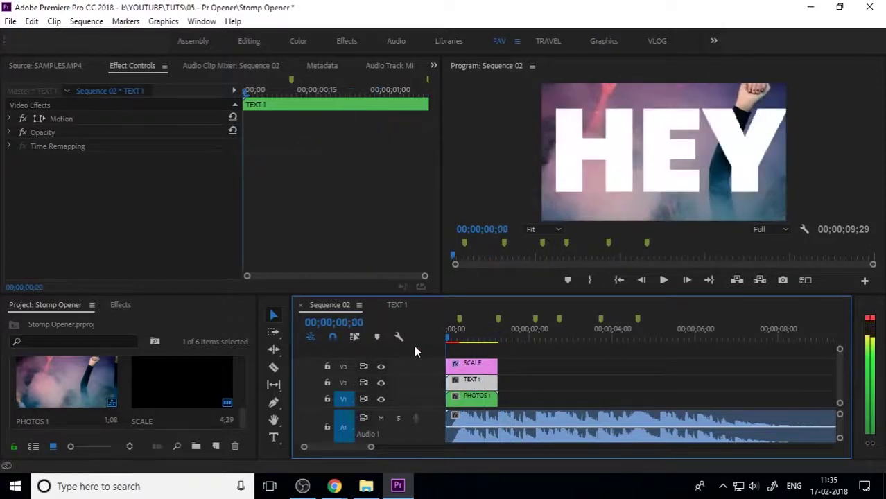
key(space)
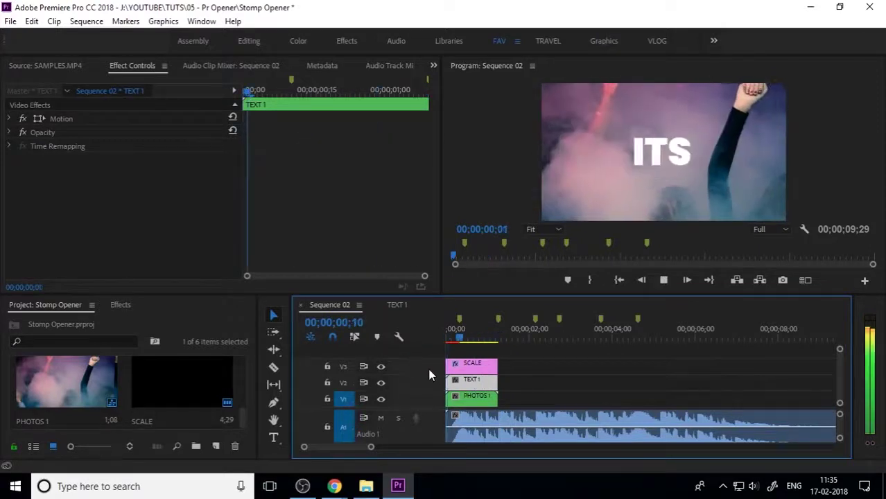
drag(479, 337, 414, 351)
key(space)
key(space)
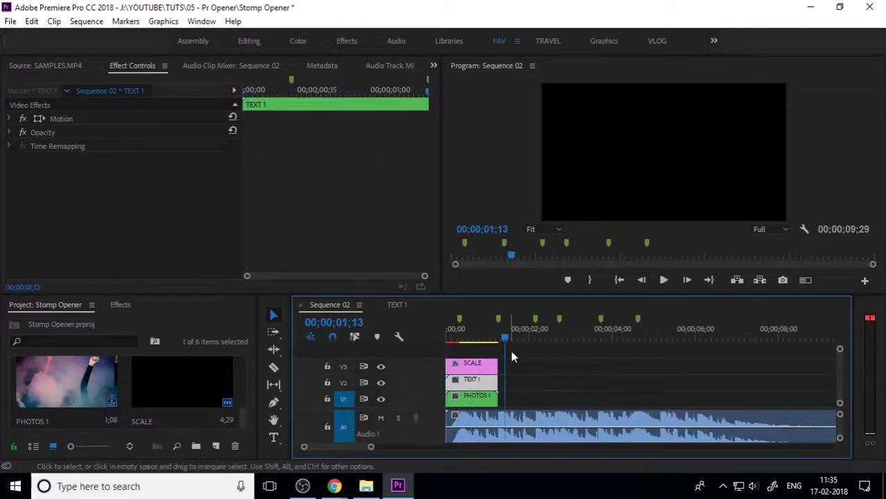
Try to move the SCALE, TEXT 1 and PHOTOS 1 clips further along the timeline and undo the change
drag(513, 351, 480, 410)
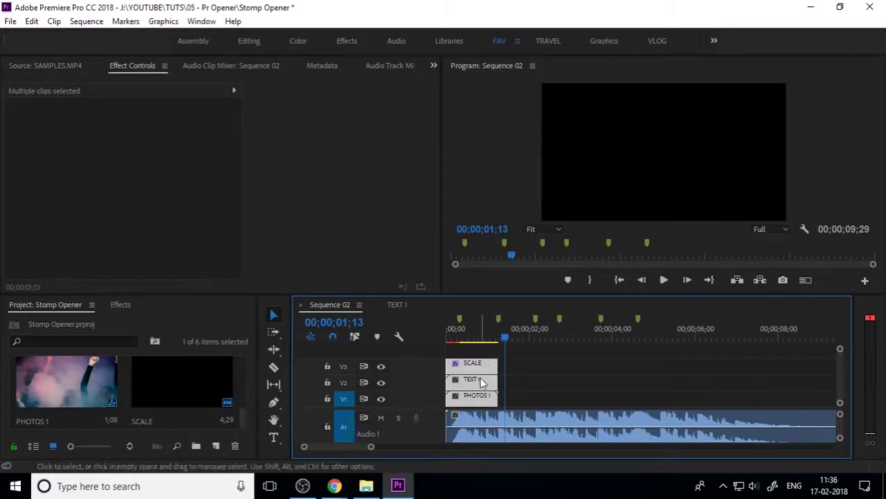
drag(483, 378, 548, 382)
key(ctrl+z)
Scrub through the titles of Sequence 02 and look over the project's clips and nested sequences, returning to the sequence start
drag(503, 336, 464, 334)
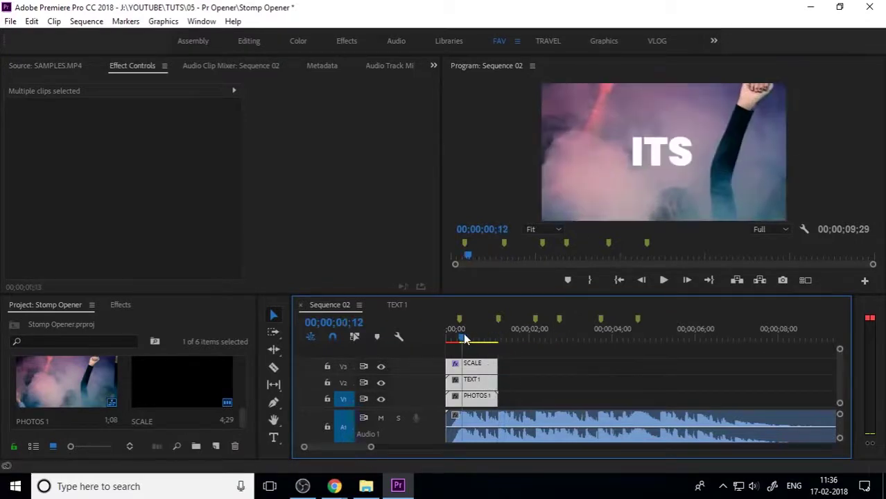
click(541, 403)
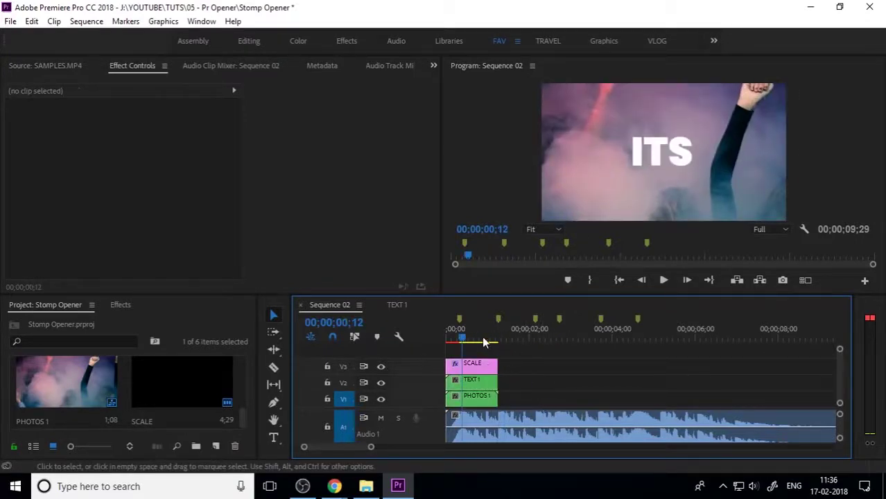
drag(470, 330, 489, 356)
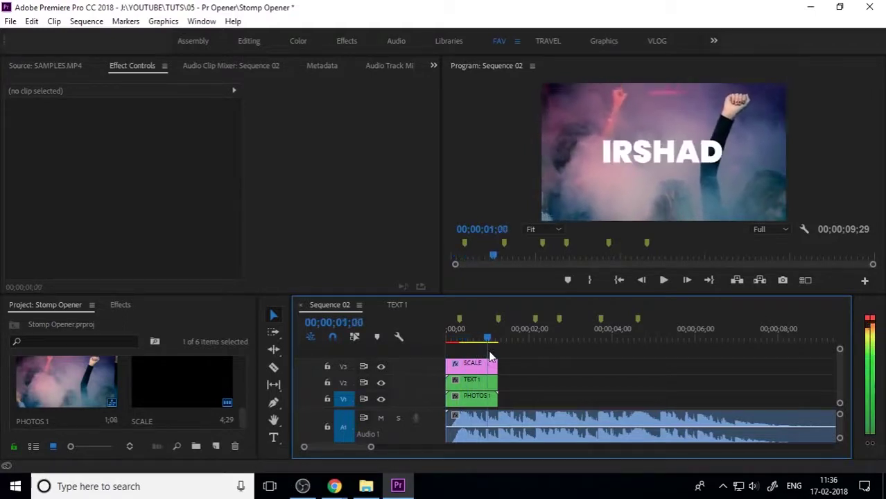
click(123, 305)
click(78, 305)
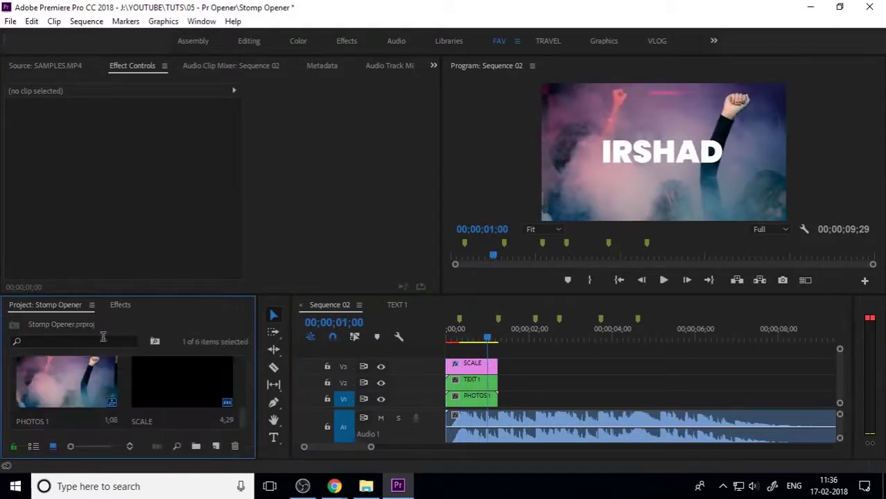
scroll(208, 406, up, 1)
scroll(207, 407, down, 1)
click(206, 407)
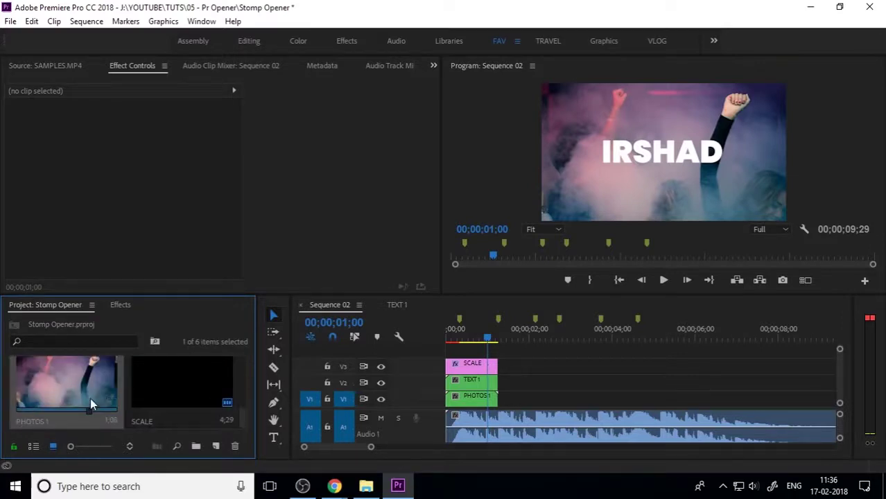
scroll(90, 398, up, 3)
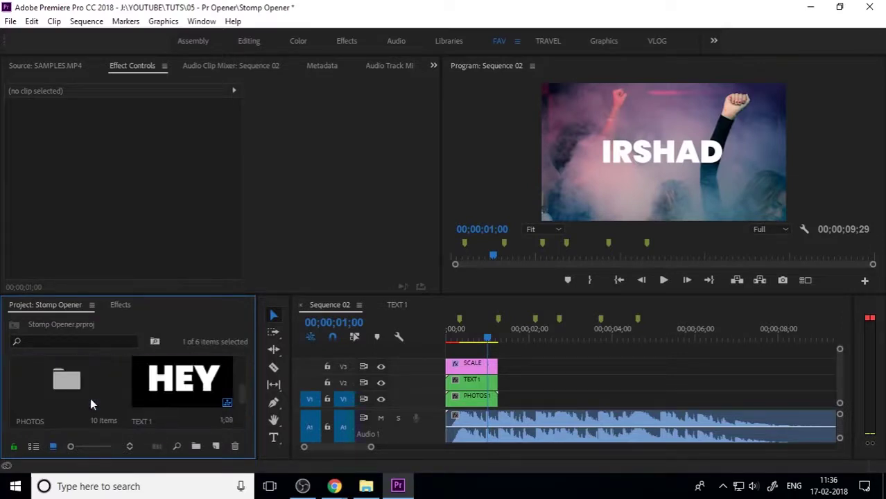
click(181, 374)
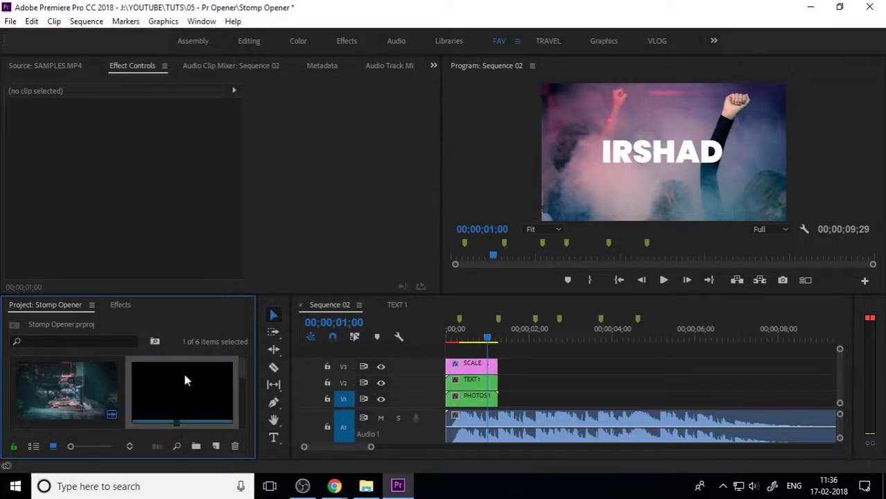
drag(490, 345, 446, 339)
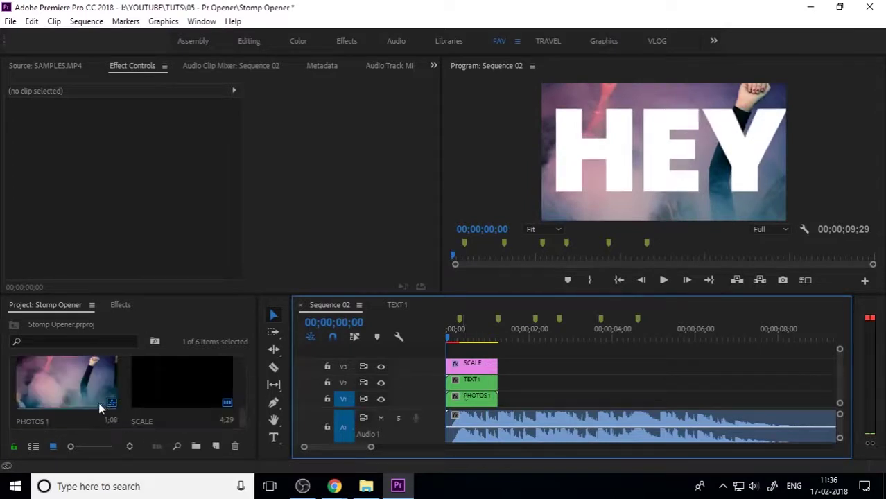
Open the PHOTOS bin and select the photo 8.jpg
click(78, 384)
double_click(71, 387)
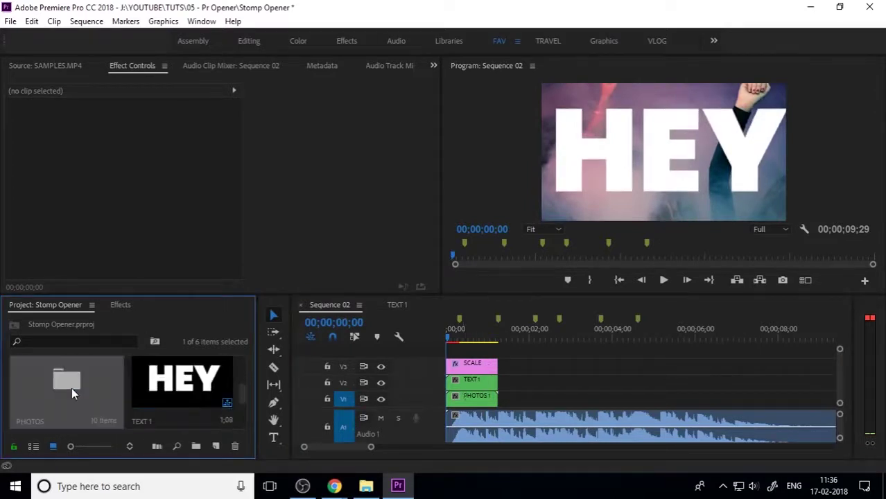
click(380, 209)
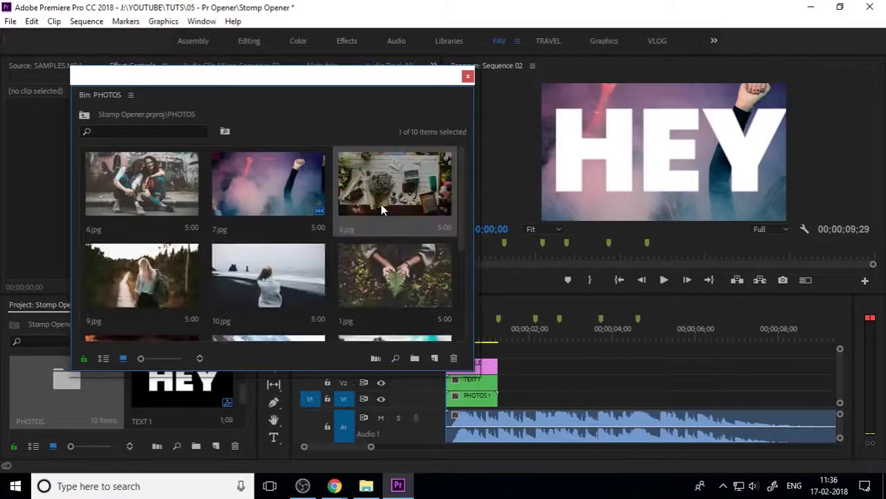
Place 4.jpg from the PHOTOS bin on V1 right after PHOTOS 1 and trim its end to the next marker
scroll(284, 282, down, 2)
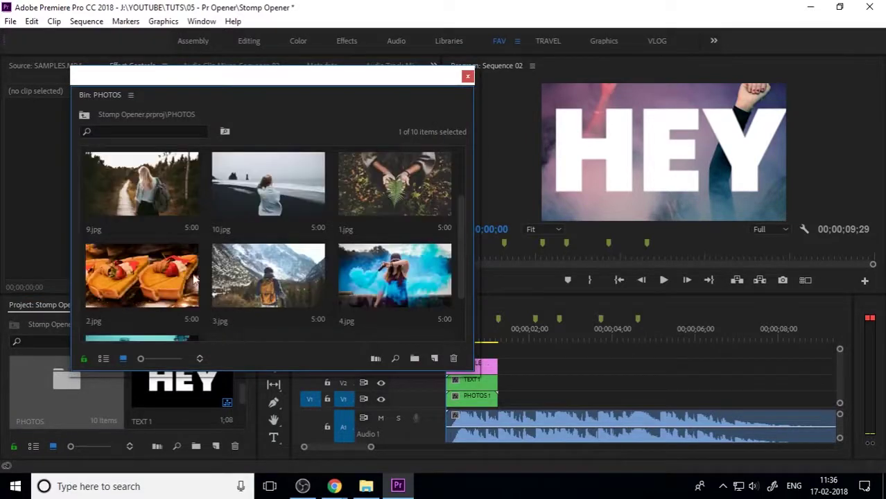
scroll(196, 282, down, 2)
drag(380, 194, 564, 396)
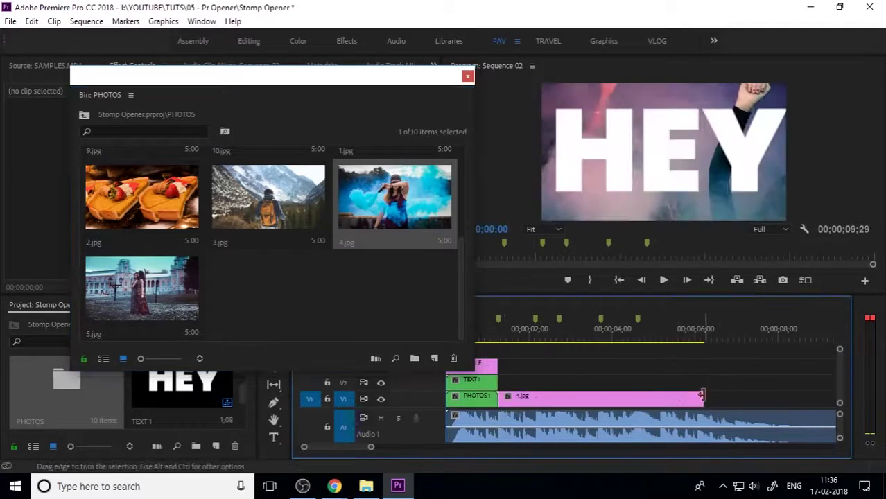
drag(703, 396, 534, 407)
Nest the 4.jpg clip as a sequence named PHOTO 2 and close the PHOTOS bin
right_click(524, 406)
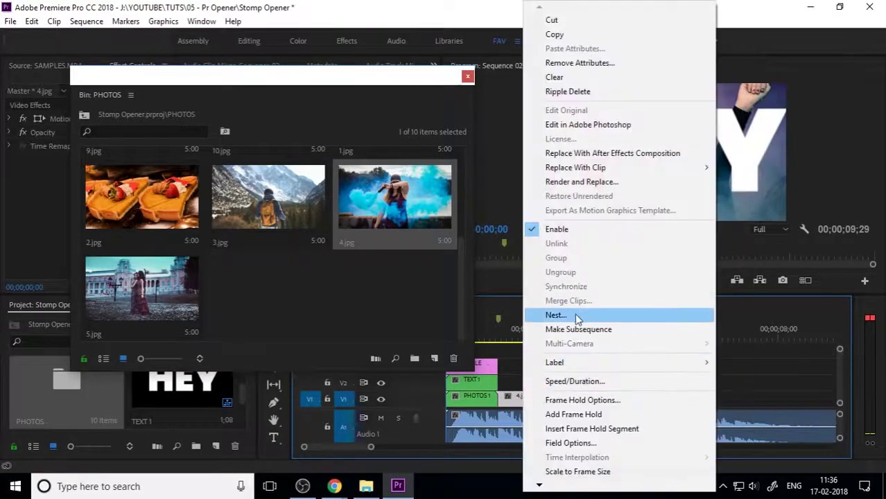
click(575, 313)
text(PHOTO)
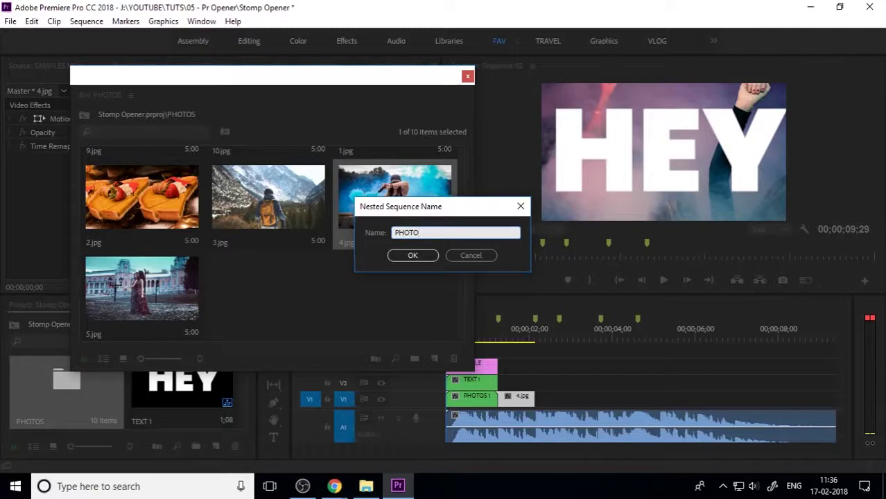
text(S 1)
key(Return)
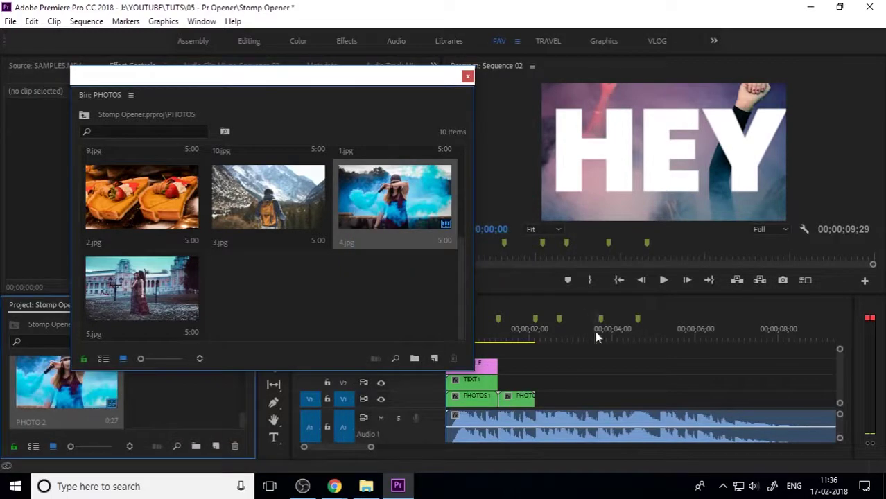
drag(388, 107, 300, 111)
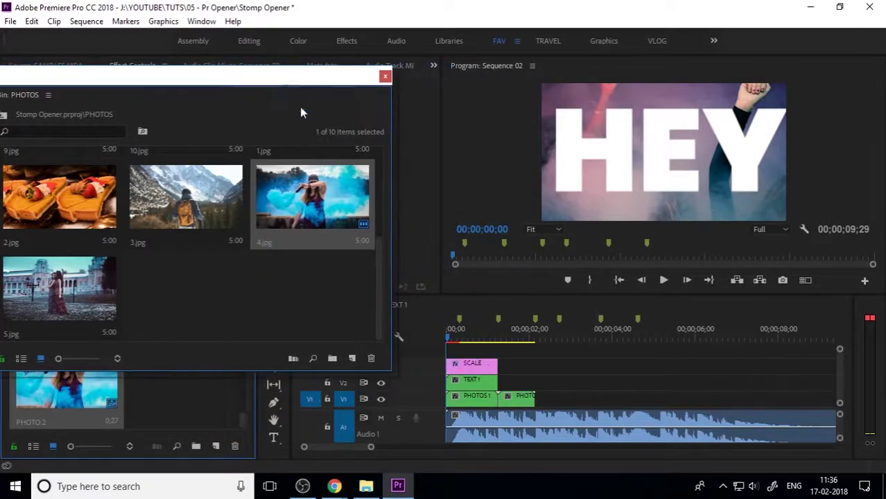
click(385, 77)
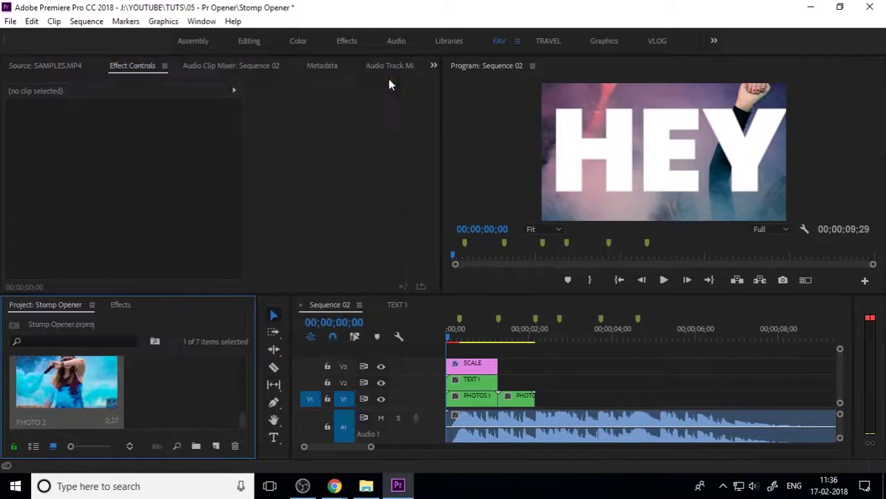
Copy the ITS title from the TEXT 1 sequence into Sequence 02, placing it on V2 above the start of PHOTO 2
click(396, 304)
click(513, 378)
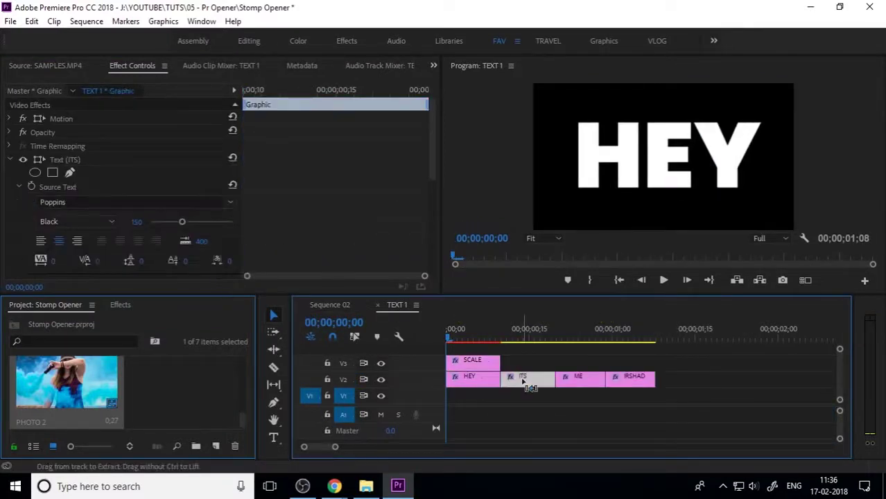
click(345, 305)
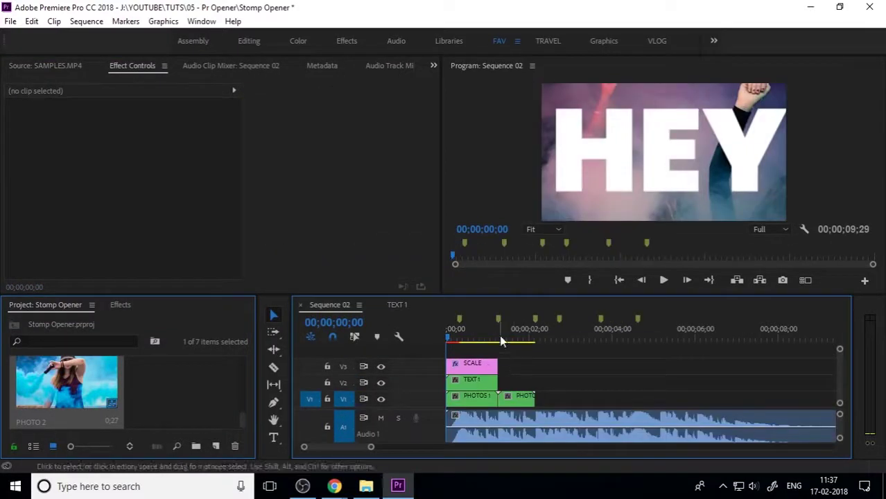
key(space)
click(553, 341)
key(ctrl+v)
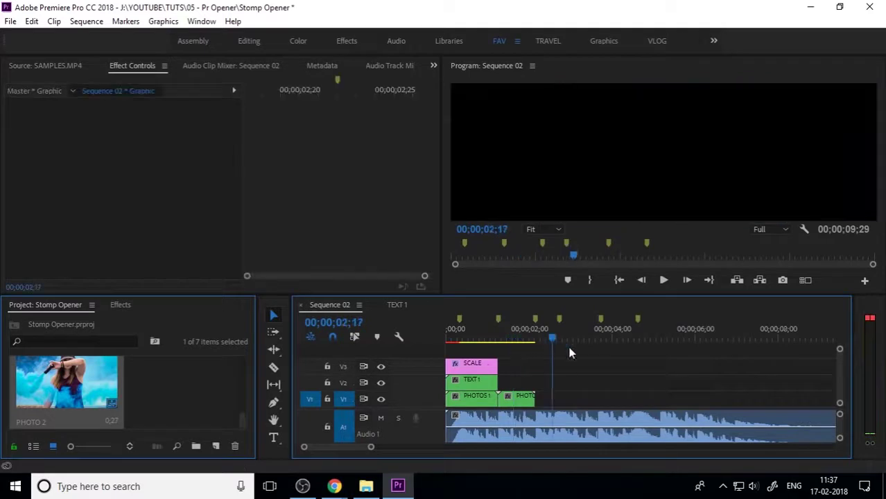
drag(558, 402, 503, 382)
Preview the ITS title over the photo and extend the title clip to the end of PHOTO 2
click(503, 340)
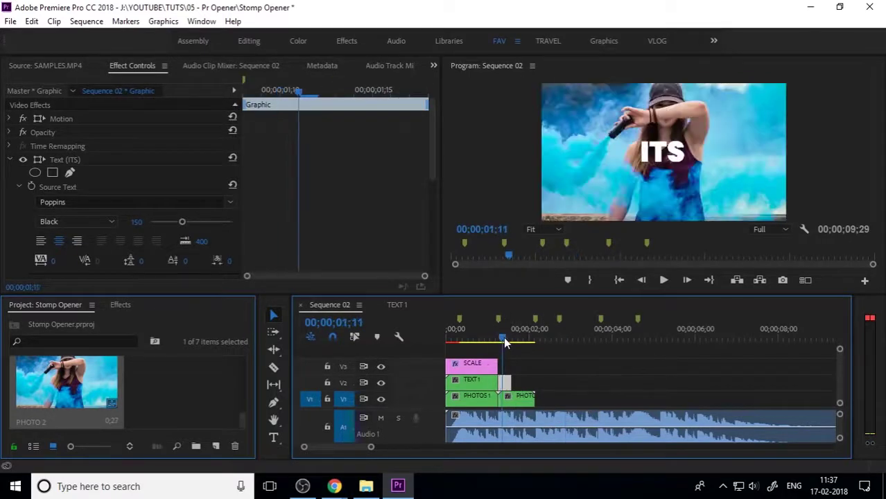
drag(503, 336, 505, 338)
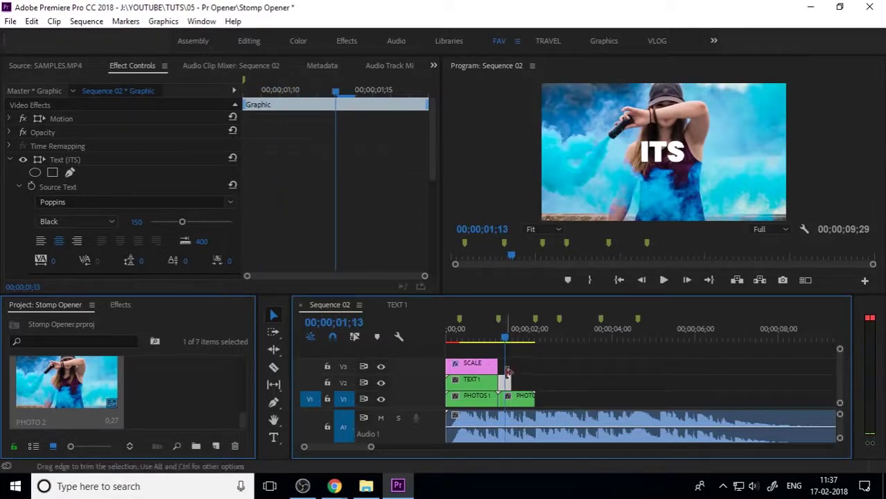
drag(511, 382, 536, 384)
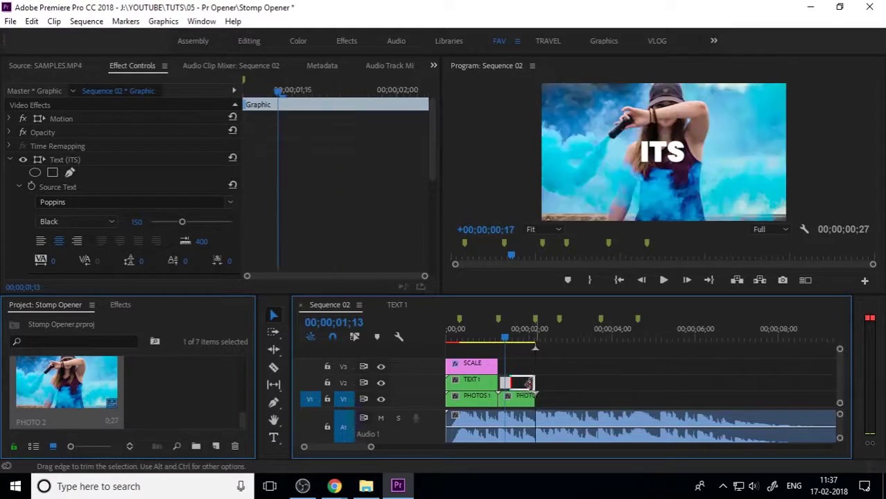
key(=)
Duplicate the SCALE adjustment layer above the ITS title and move the copy's last Scale keyframe to an earlier time
click(557, 335)
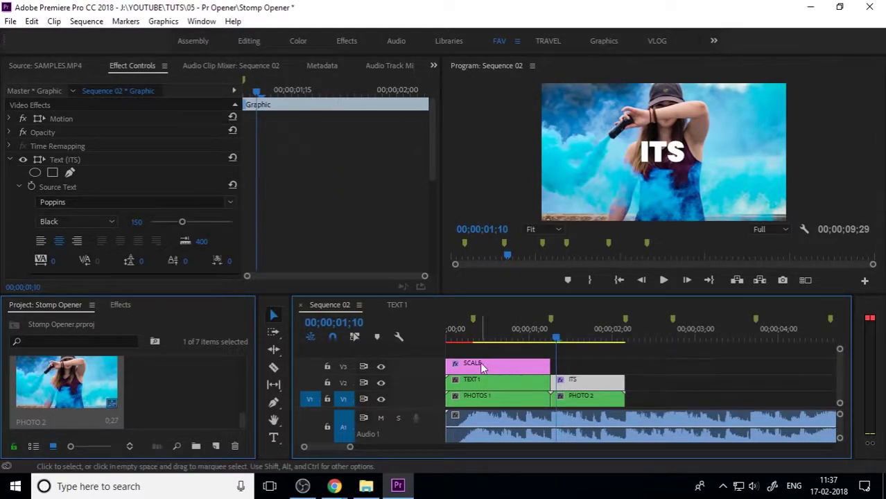
drag(478, 363, 589, 371)
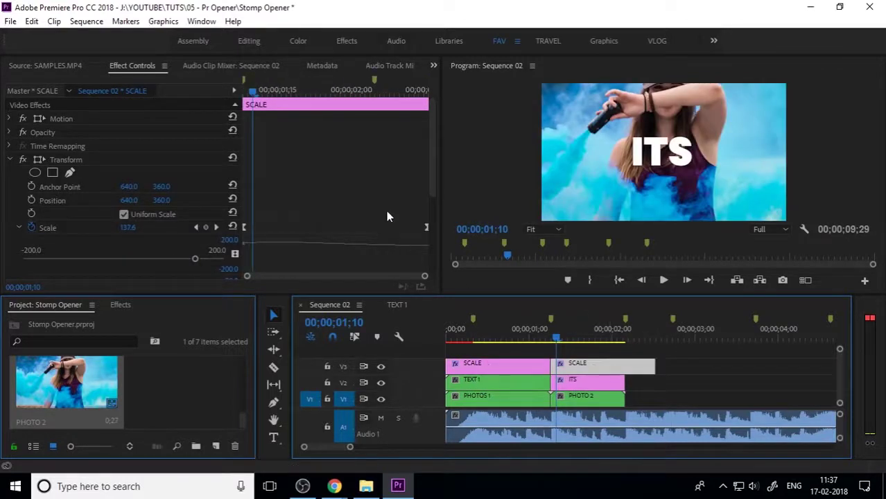
drag(409, 219, 445, 250)
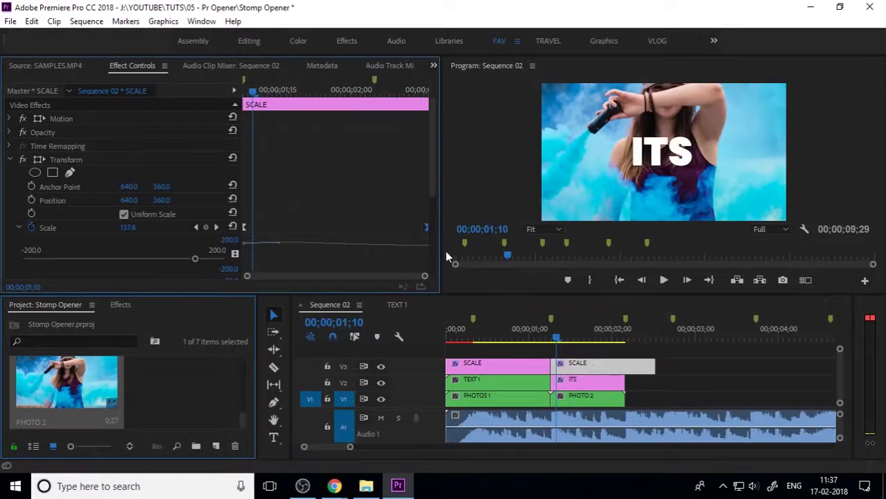
click(11, 160)
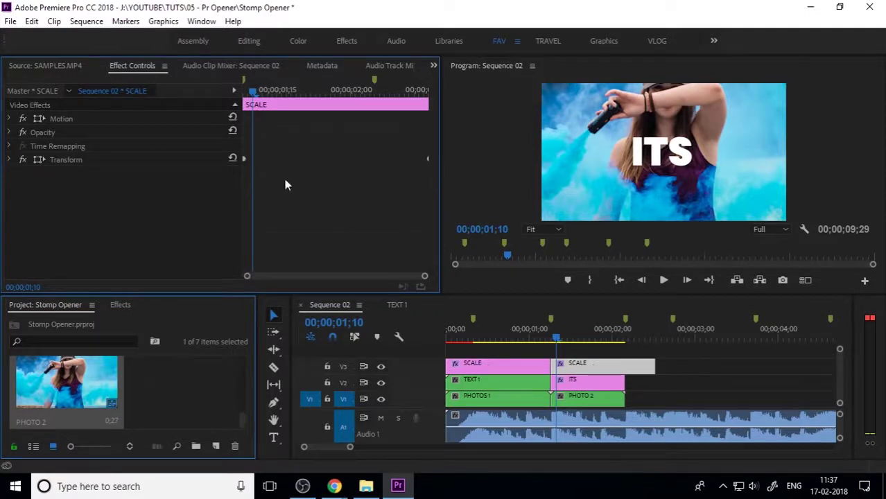
click(11, 163)
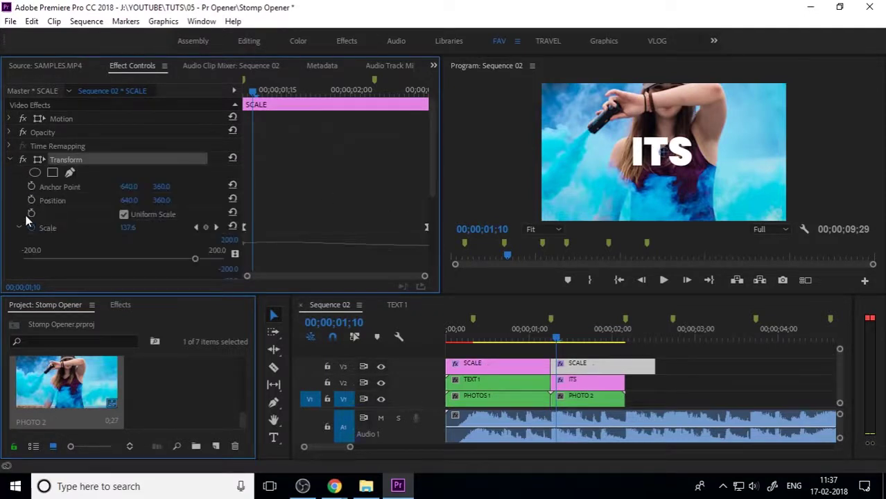
click(19, 227)
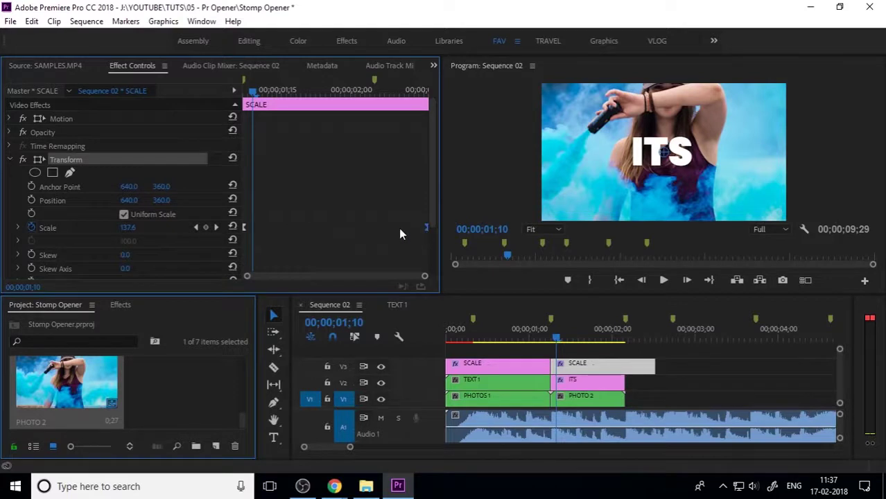
scroll(429, 215, down, 3)
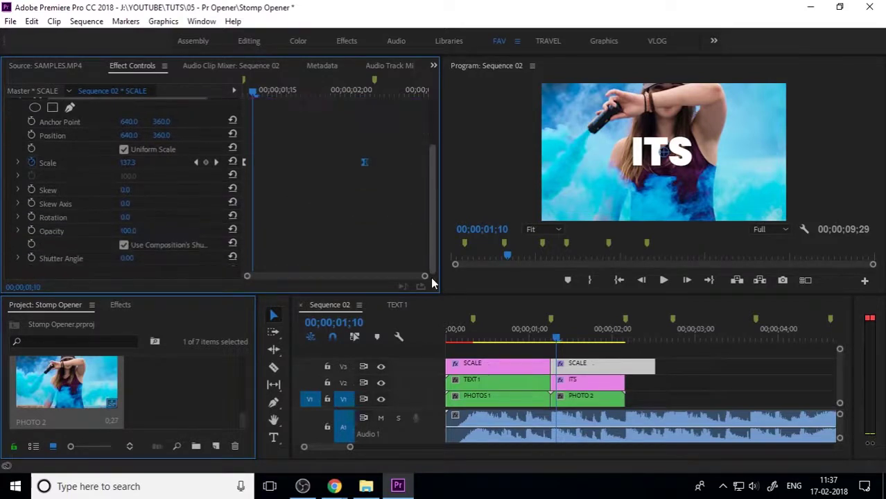
Trim the duplicated SCALE layer to the end of PHOTO 2 and move its last Scale keyframe to the clip's end
drag(653, 365, 623, 365)
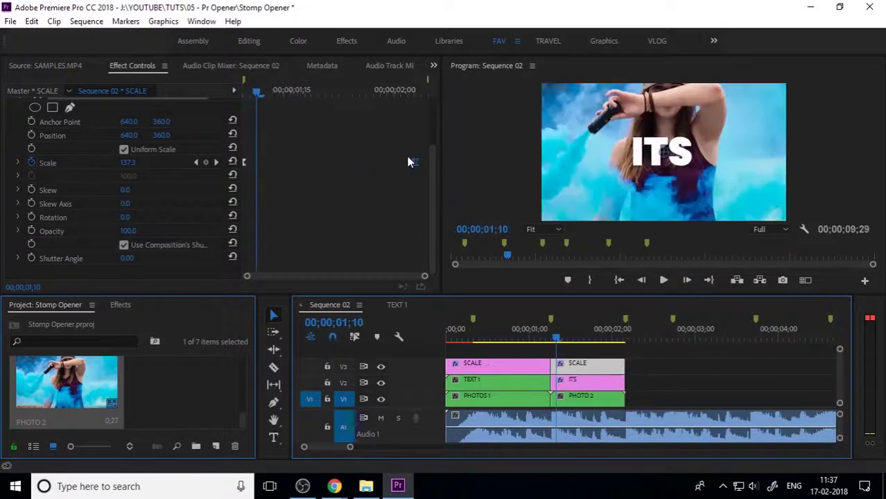
drag(413, 162, 437, 174)
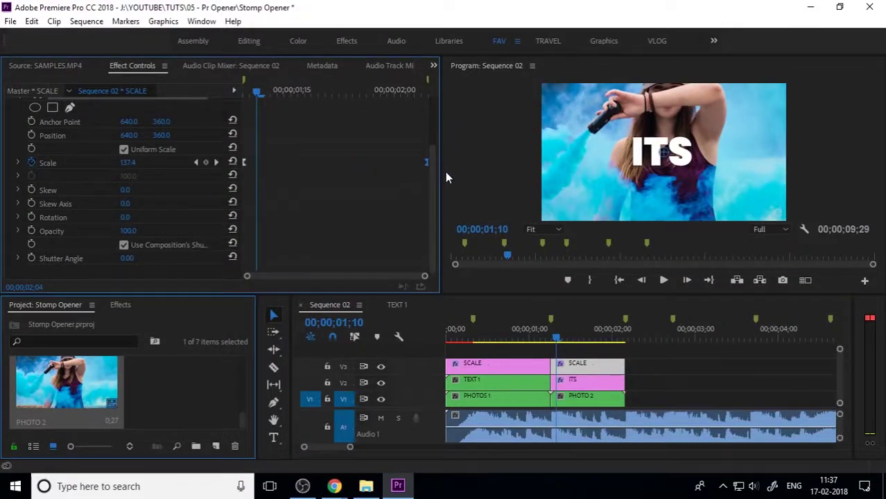
drag(553, 336, 621, 362)
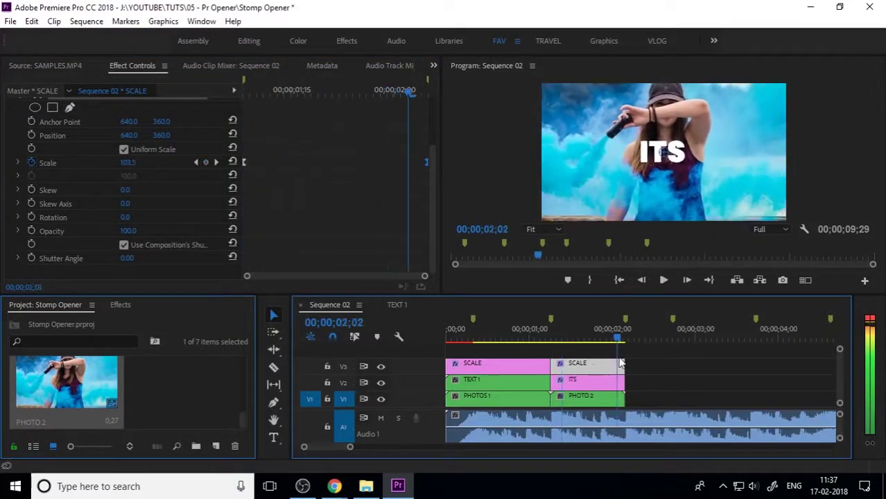
Play back the transition from the TEXT 1 titles into the ITS title with PHOTO 2
click(589, 384)
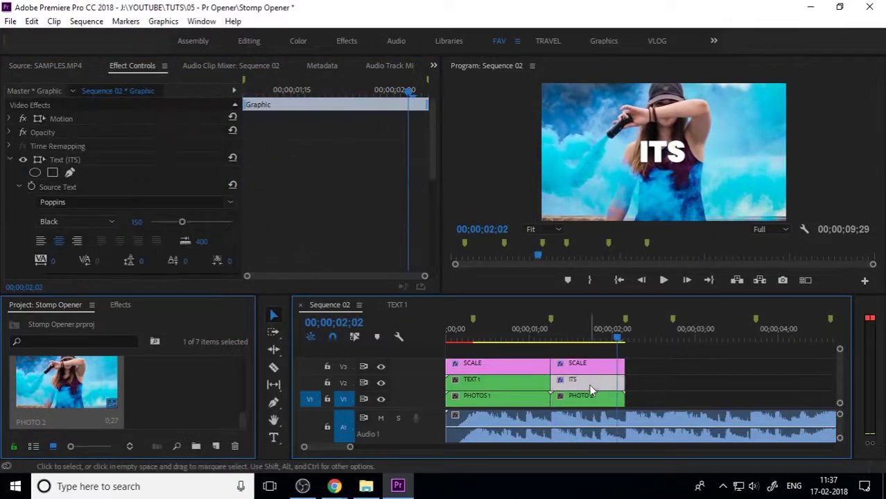
click(684, 376)
drag(618, 341, 531, 346)
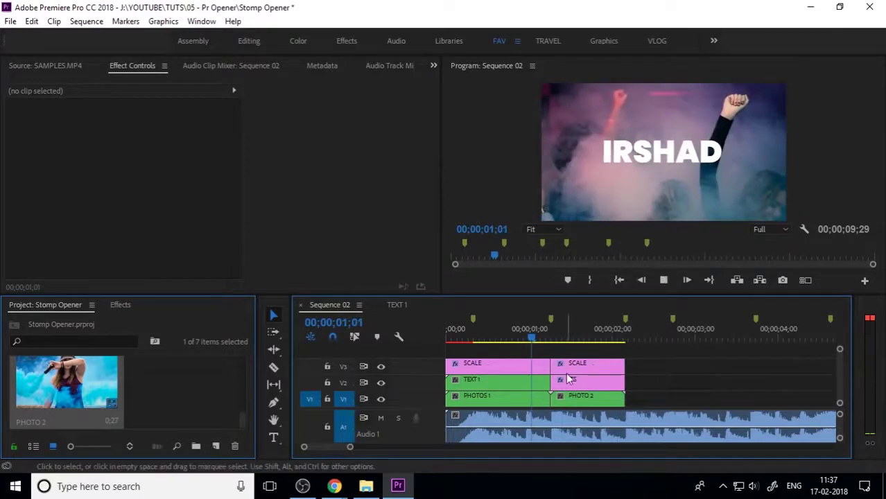
drag(581, 342, 528, 349)
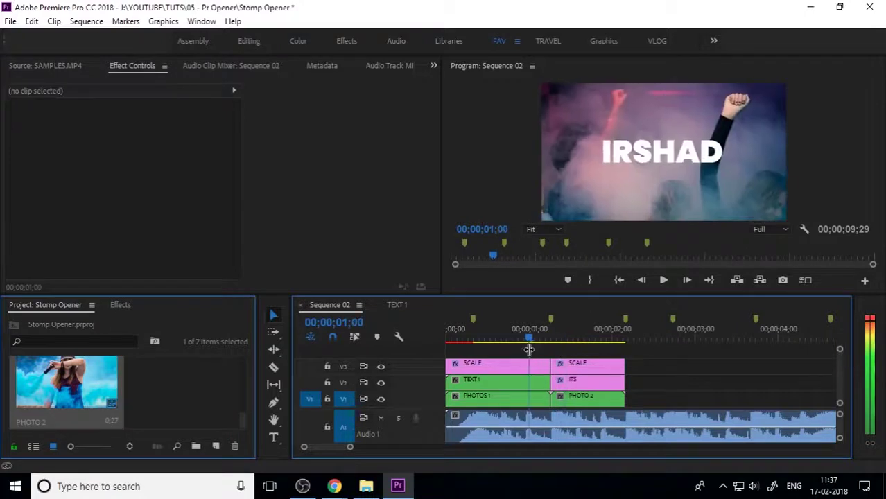
key(space)
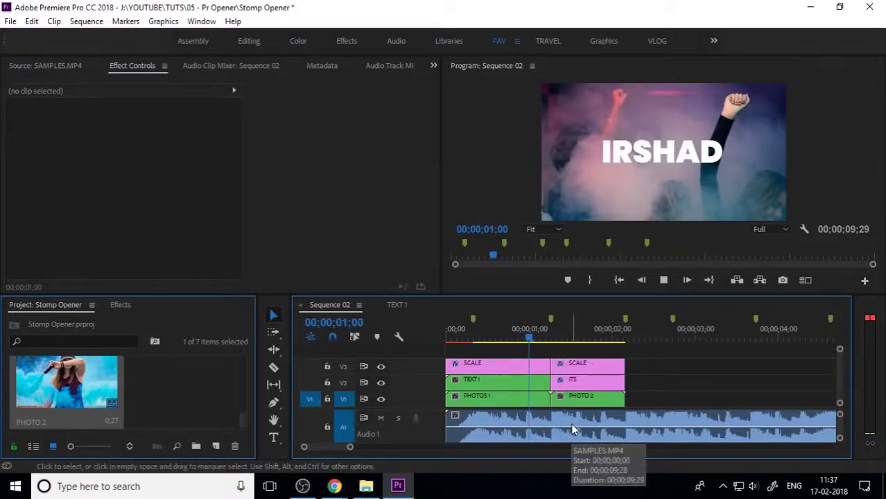
key(space)
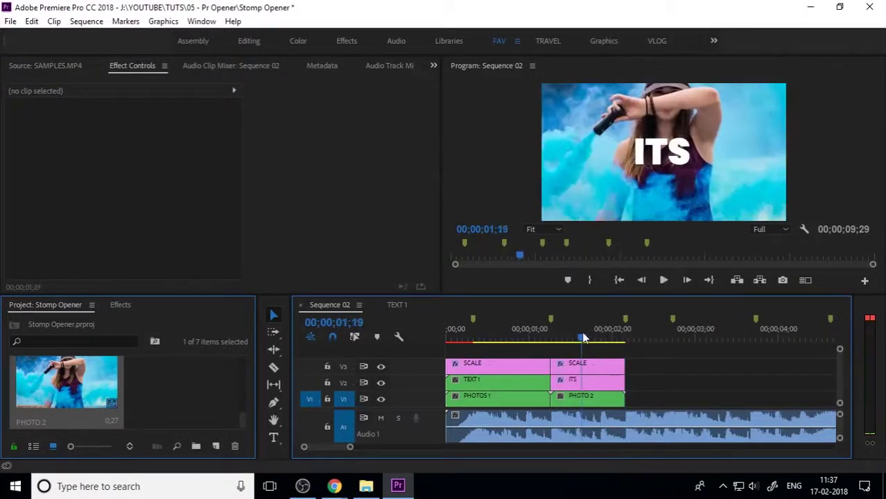
Lower the playback resolution to 1/4 and replay the ITS section to find the beat for a title cut
click(769, 229)
click(785, 268)
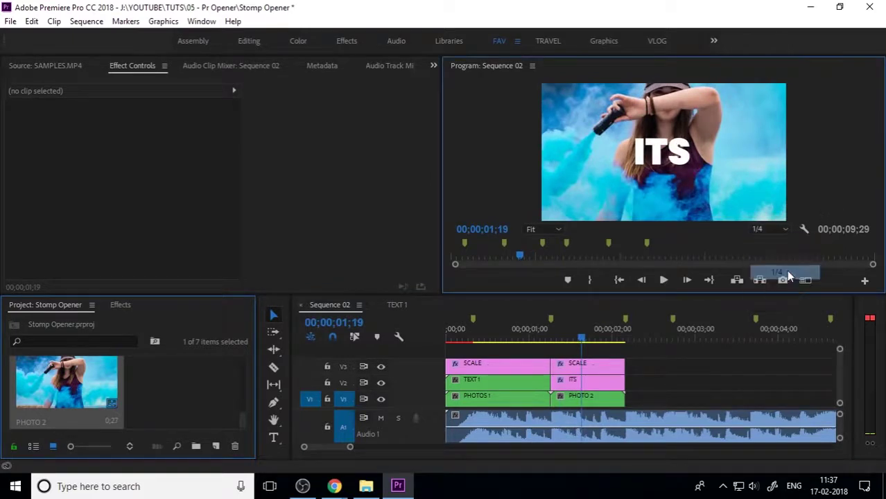
click(580, 342)
key(space)
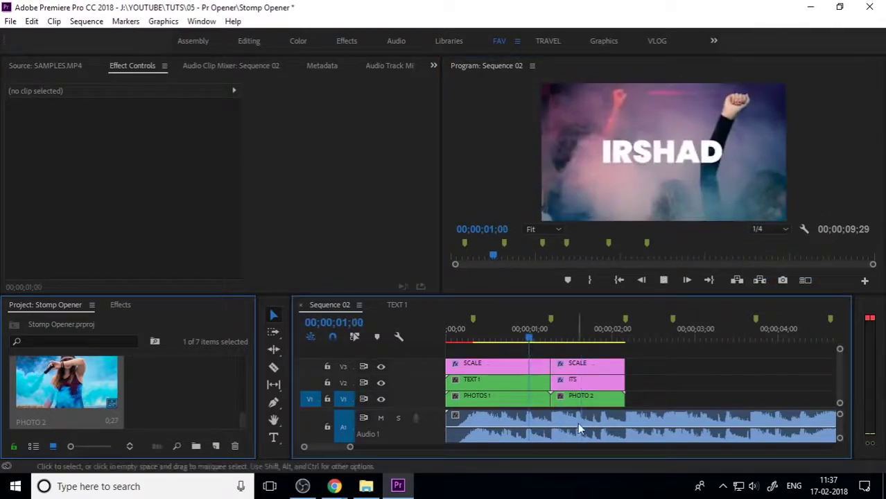
key(space)
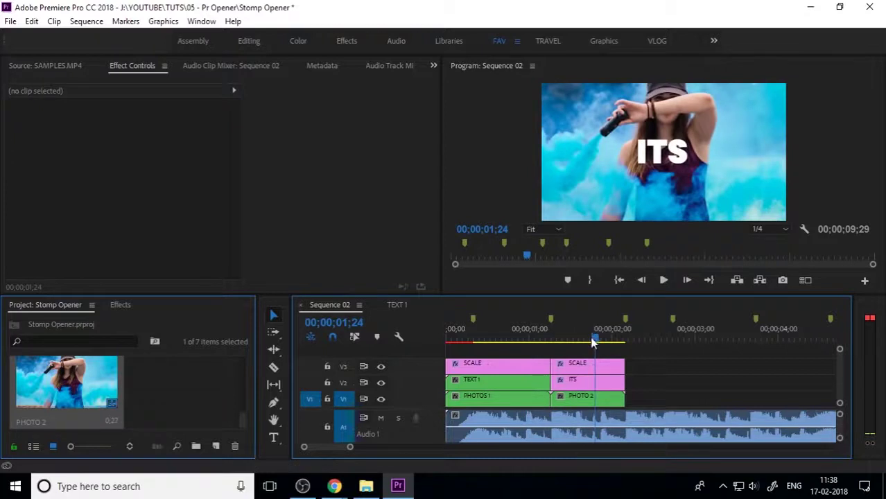
drag(593, 336, 575, 339)
key(space)
key(space)
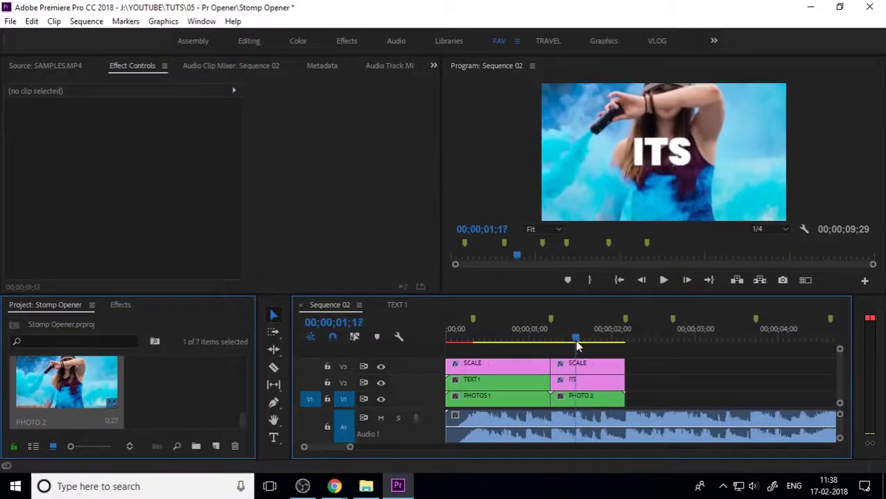
Split the ITS title above PHOTO 2 into three segments at 00;00;01;17 and 00;00;01;26
click(584, 383)
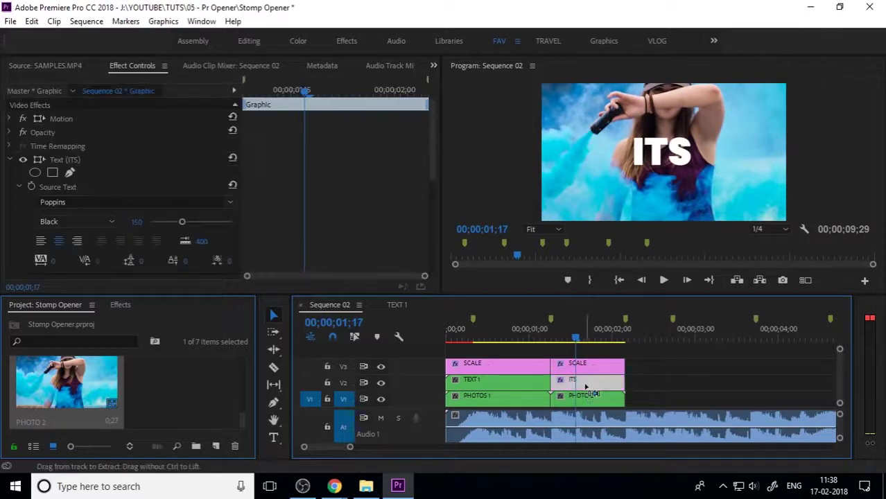
drag(576, 340, 600, 341)
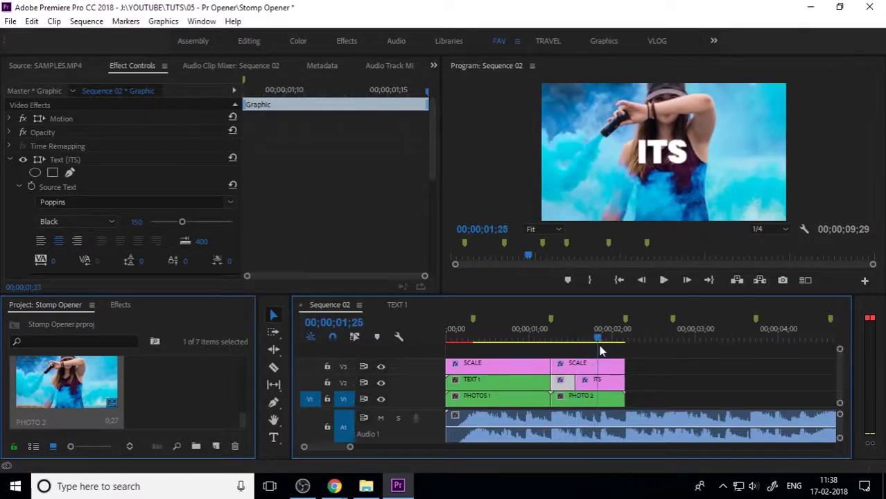
click(610, 381)
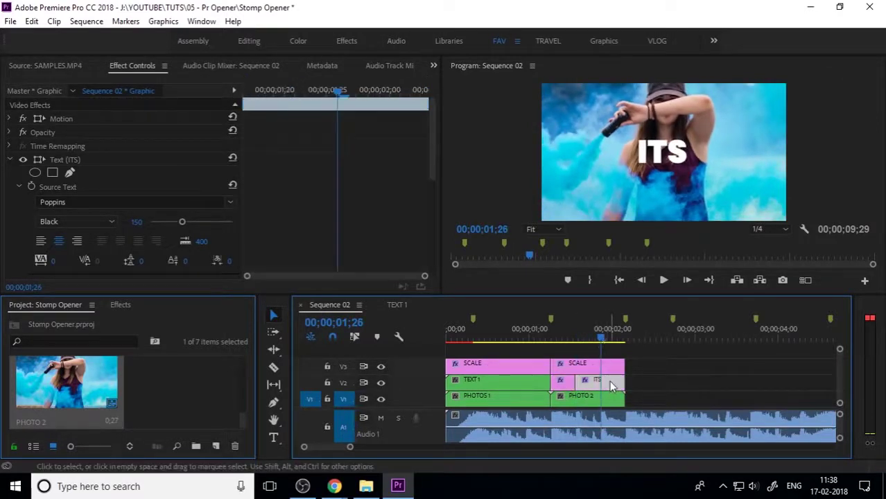
Change the text of the three title segments above PHOTO 2 to FILM, MAKING and MOTION, in that order
drag(597, 339, 562, 341)
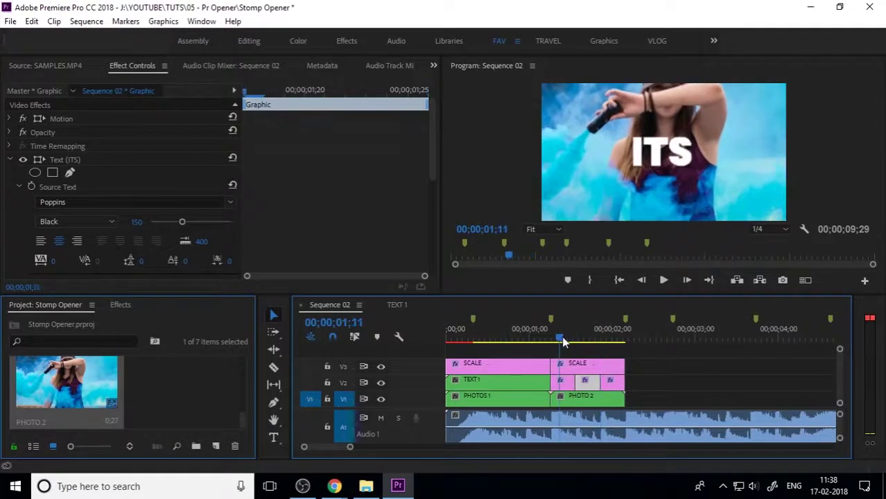
click(561, 381)
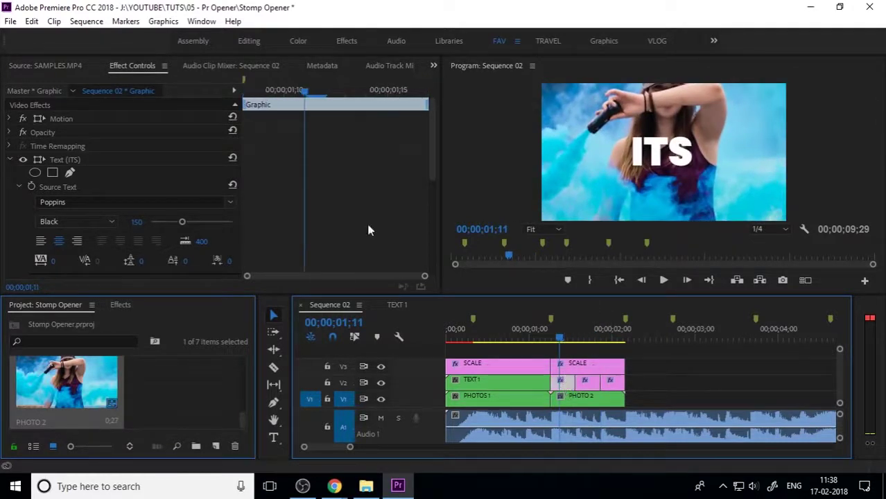
click(274, 438)
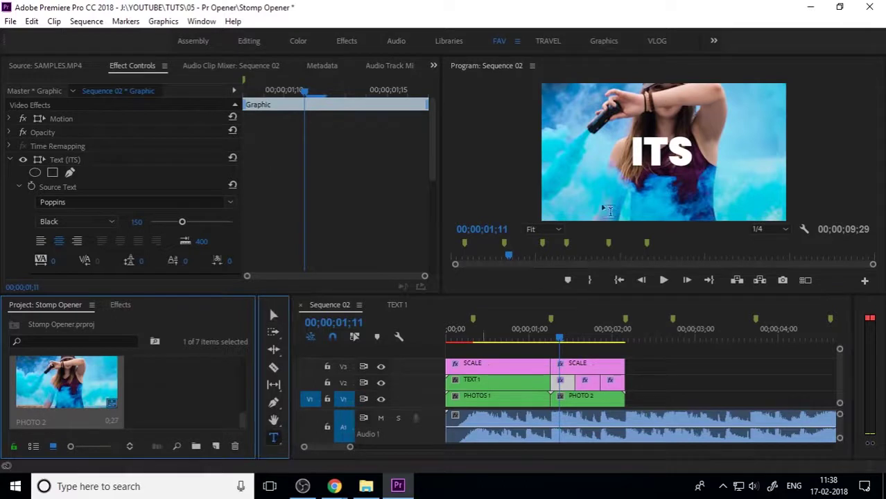
double_click(652, 142)
text(A)
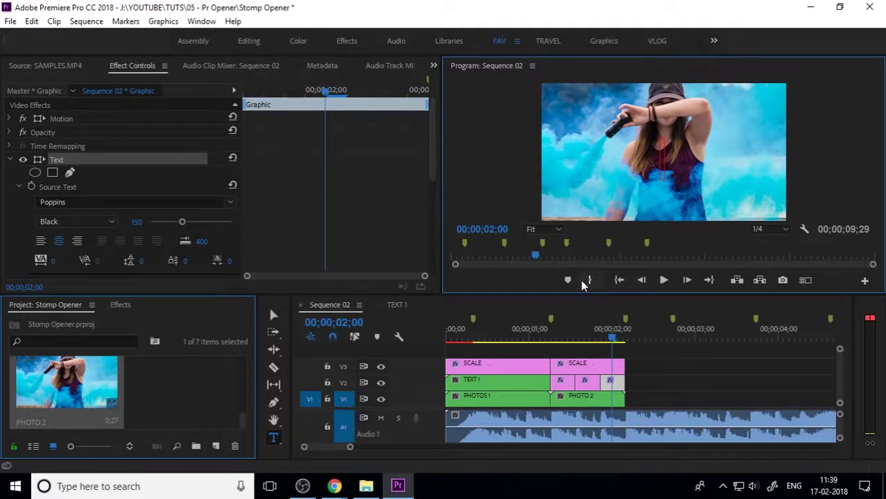
text(MOTION)
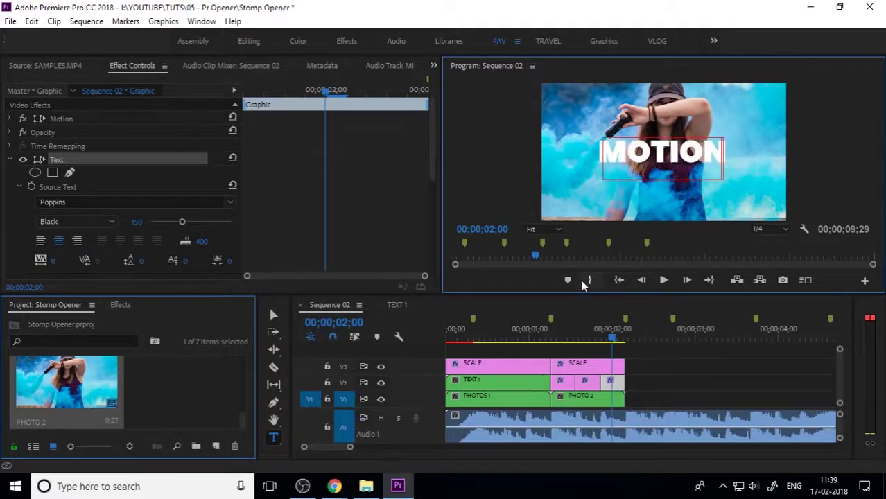
click(274, 315)
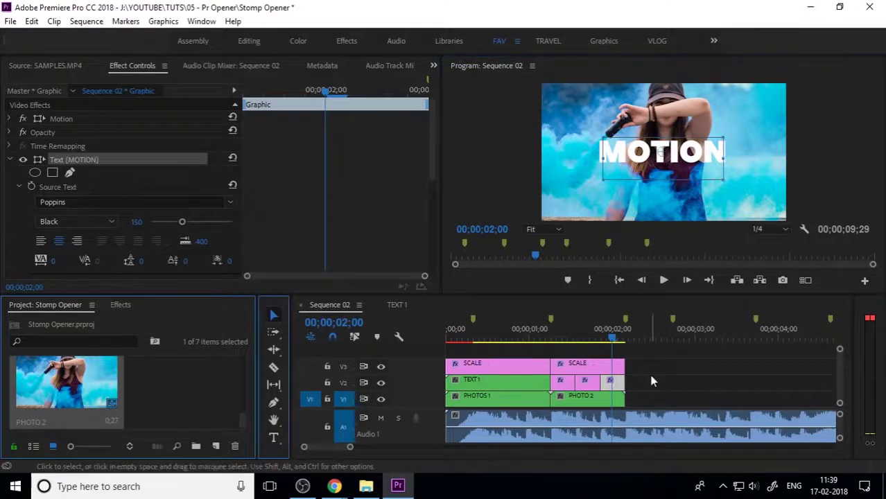
click(652, 380)
Play back the opener from the start to check the timing of the new title cuts over PHOTO 2
drag(609, 336, 390, 350)
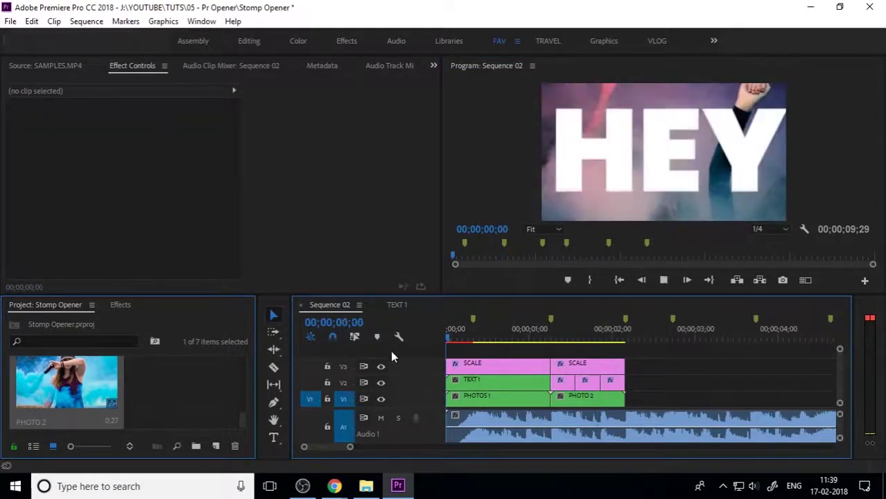
key(space)
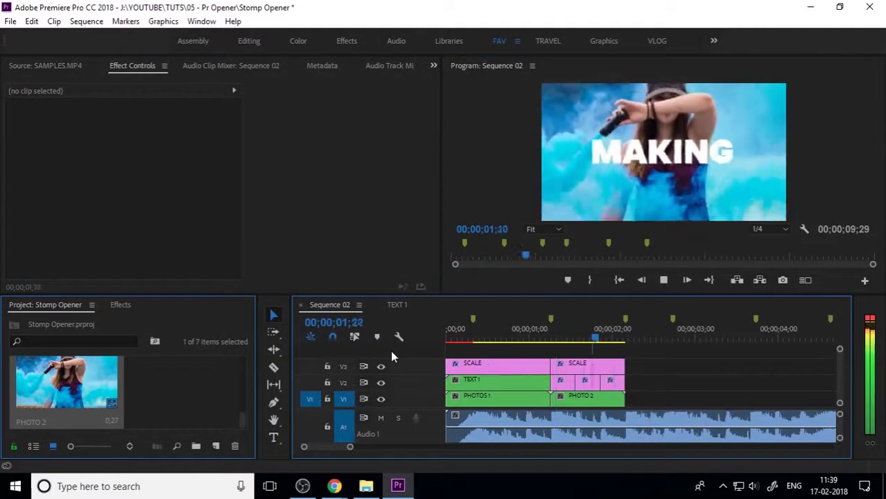
key(space)
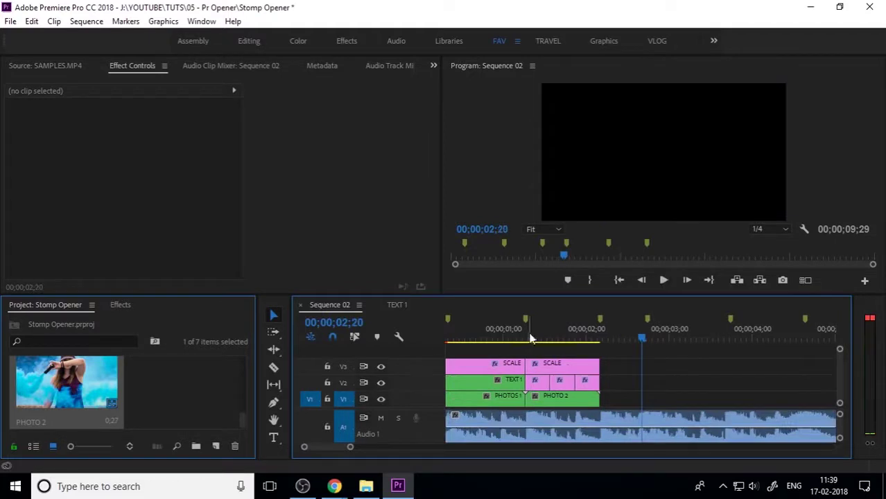
drag(532, 337, 434, 356)
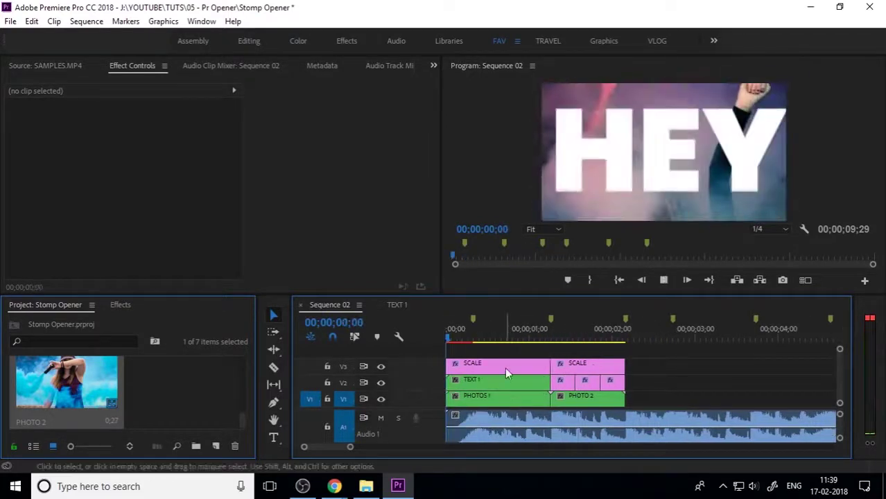
key(space)
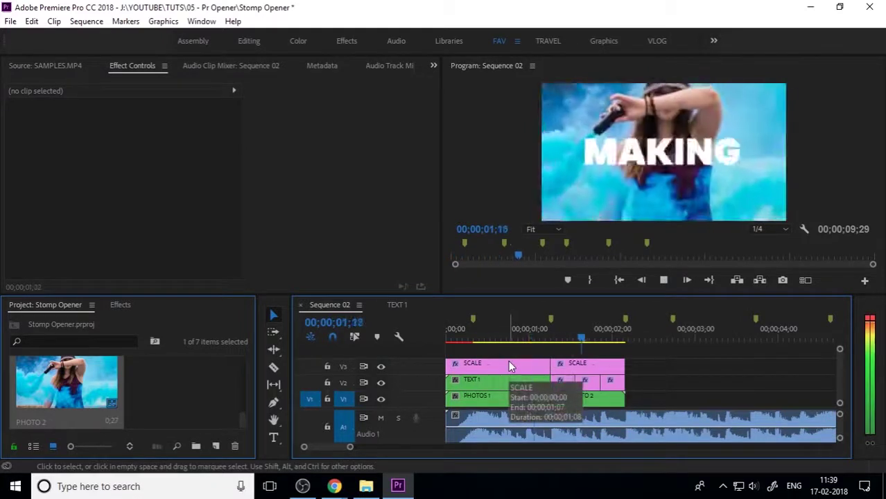
drag(642, 342, 556, 364)
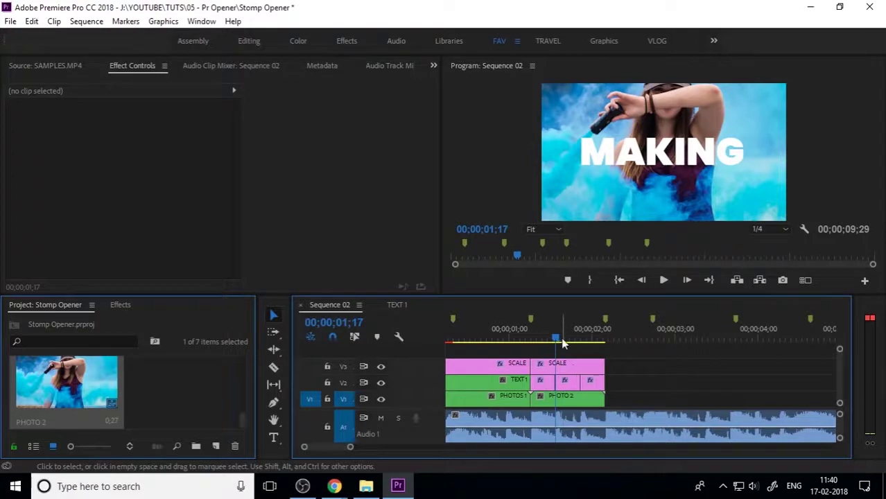
Review how the second SCALE adjustment layer scales the titles up to its end, and replay that section
click(571, 363)
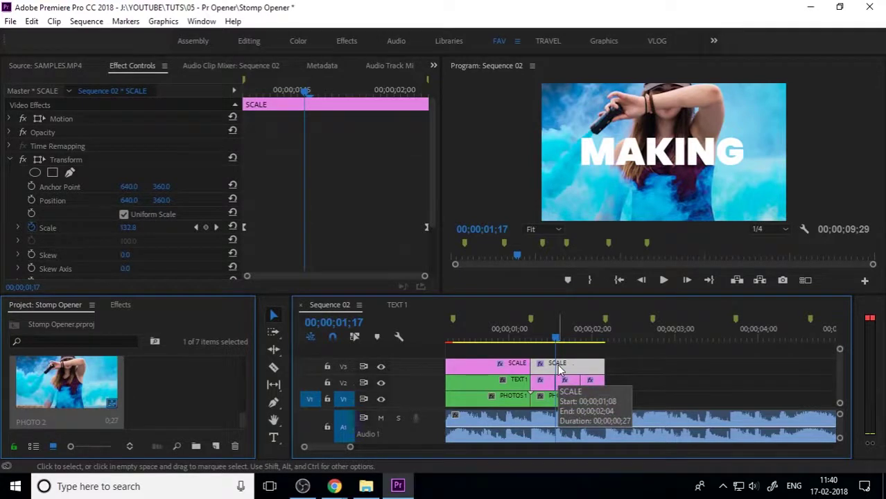
drag(565, 344, 604, 360)
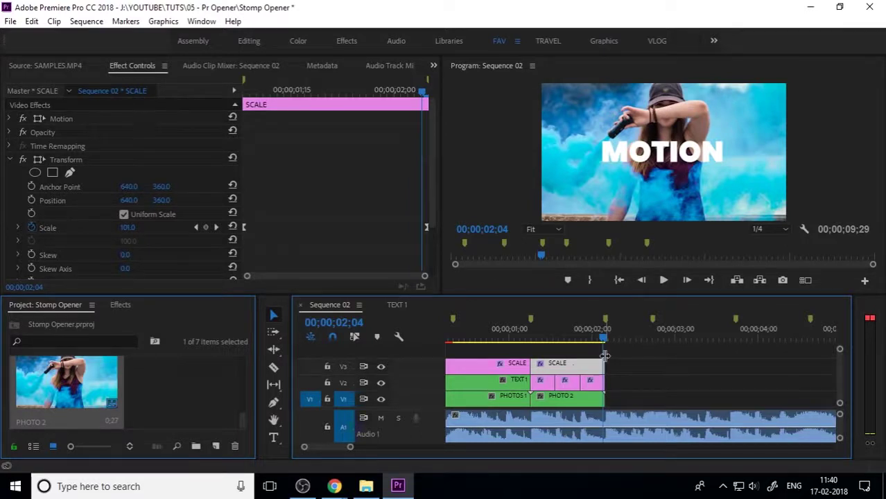
click(215, 445)
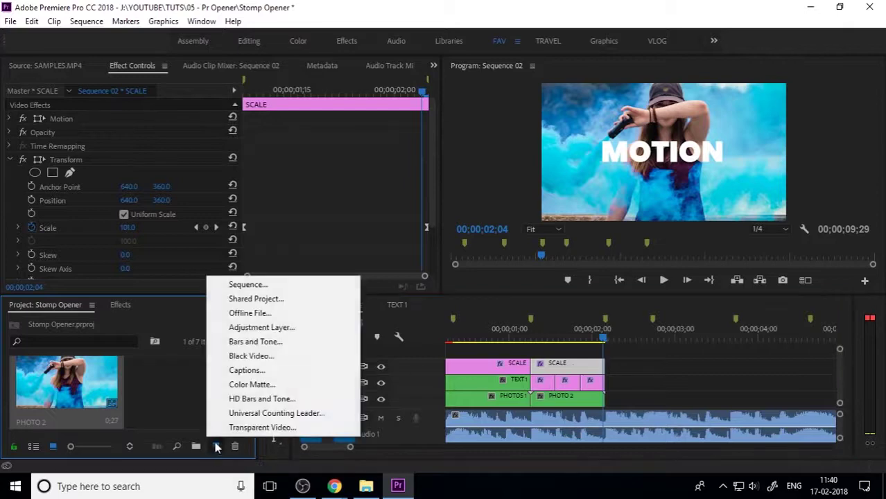
click(270, 327)
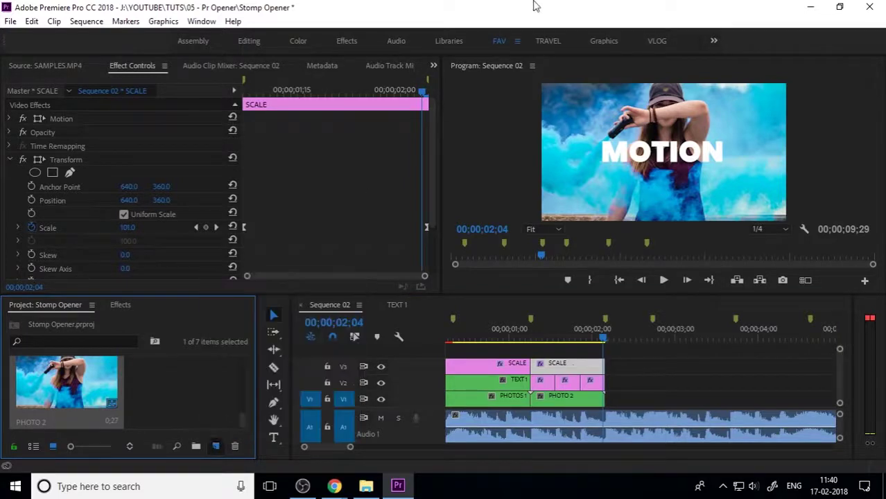
drag(608, 338, 544, 341)
key(space)
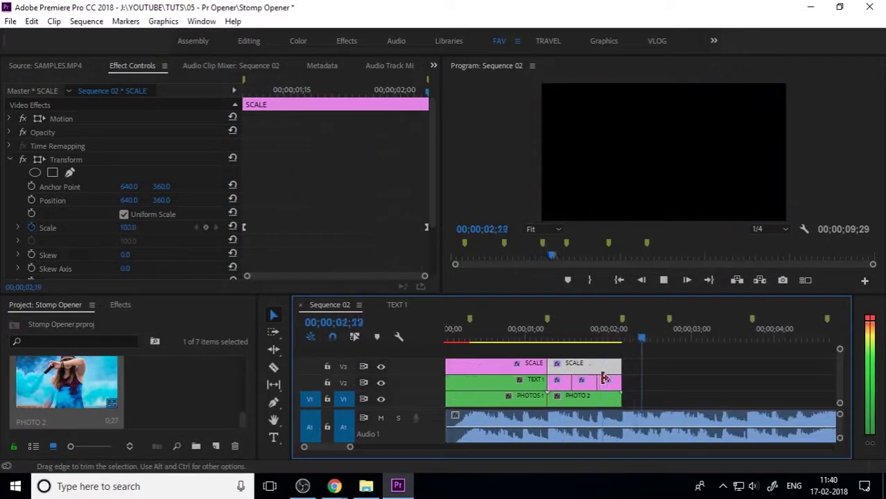
drag(618, 337, 593, 339)
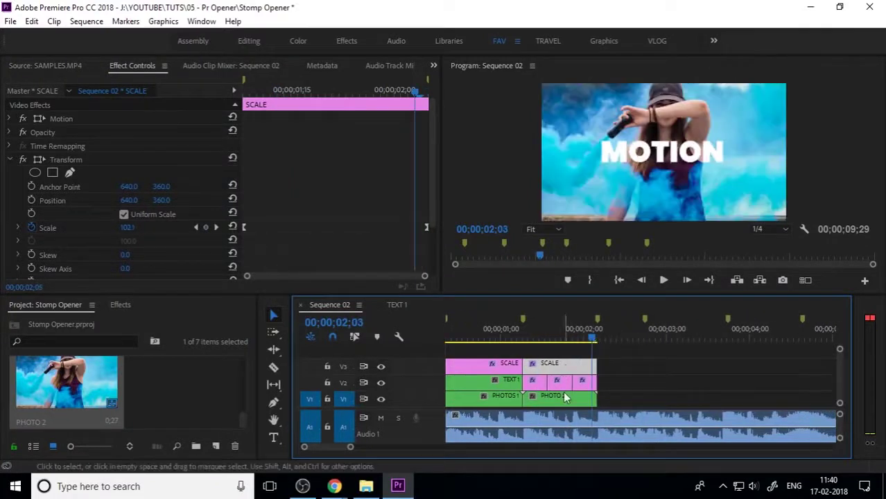
Nest the three title segments above PHOTO 2 into a sequence named TEXT 2
drag(610, 381, 523, 380)
right_click(532, 380)
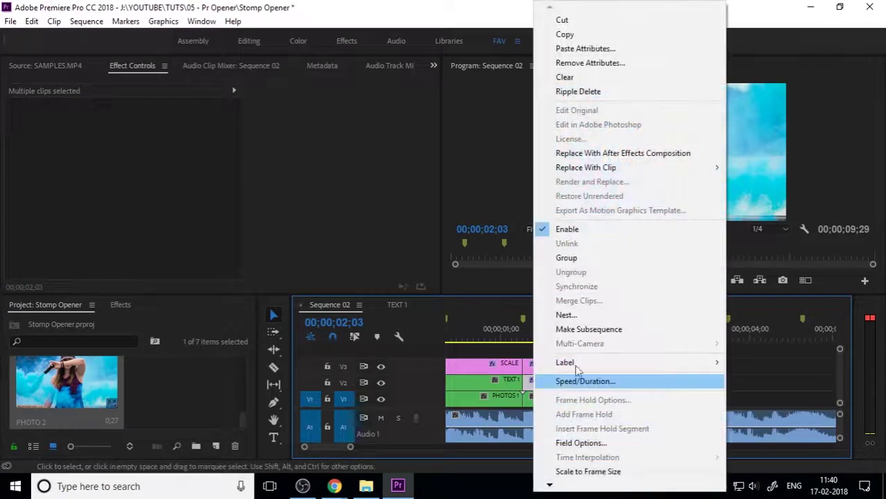
click(586, 311)
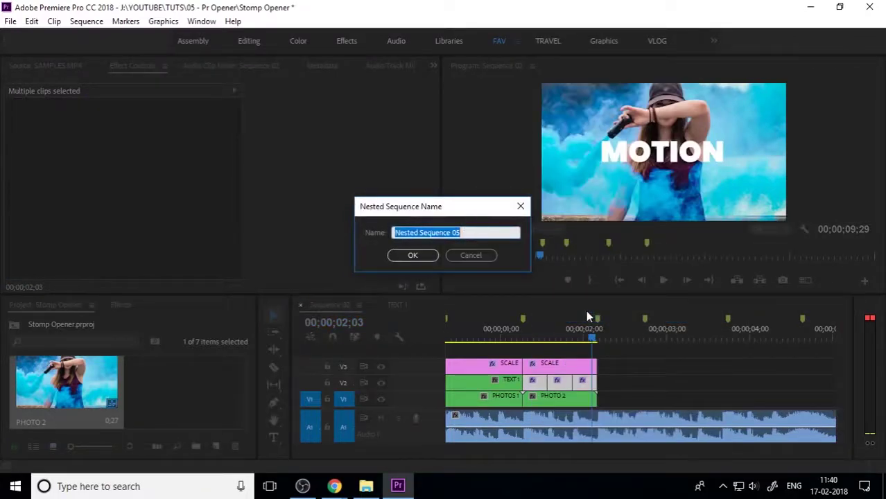
text(TEXT)
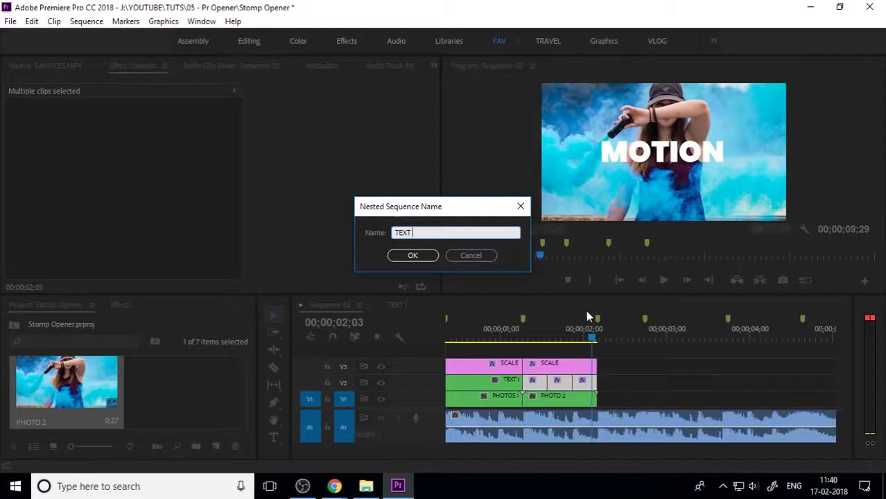
text( 2)
key(Return)
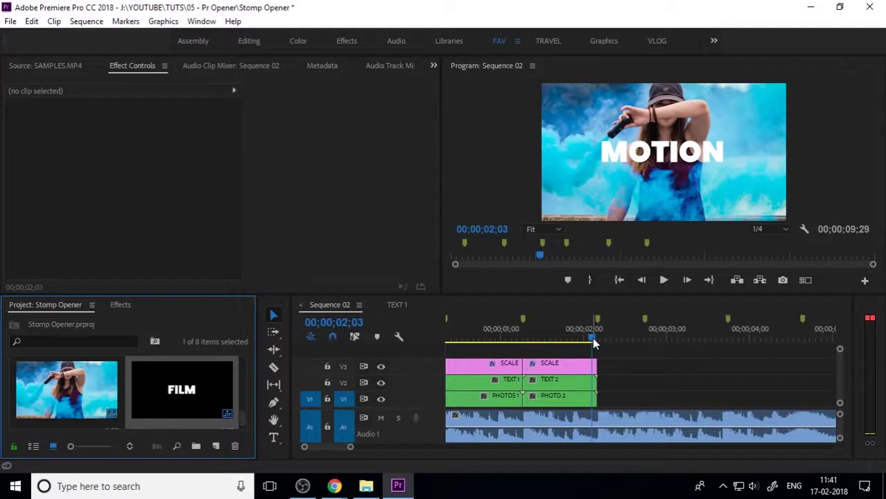
Place 6.jpg from the PHOTOS bin on V1 directly after PHOTO 2 and close the bin
drag(593, 336, 592, 362)
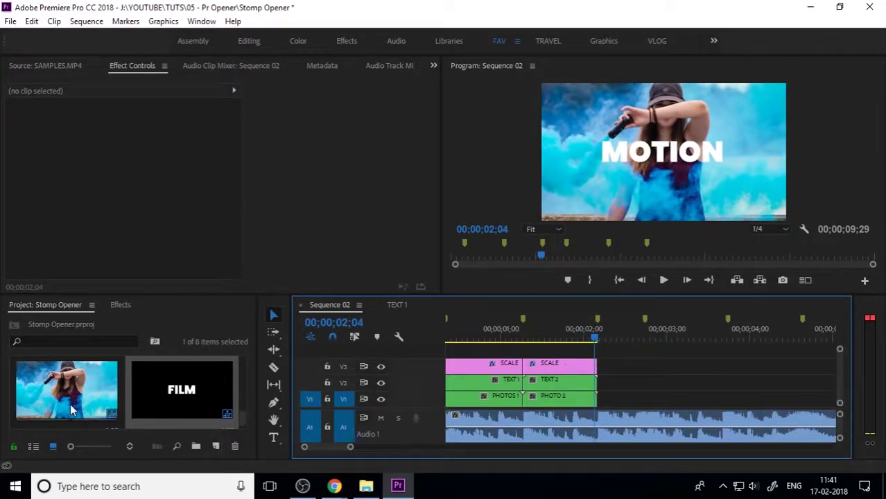
scroll(70, 403, up, 3)
double_click(66, 380)
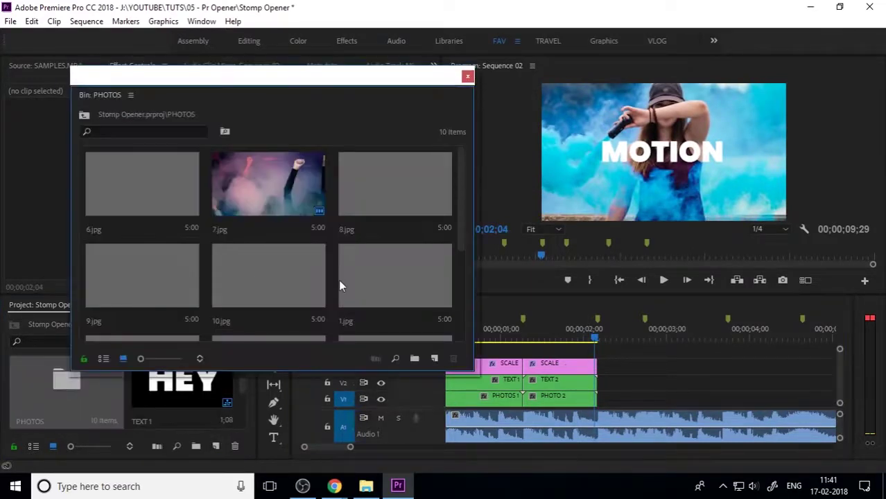
scroll(370, 268, down, 2)
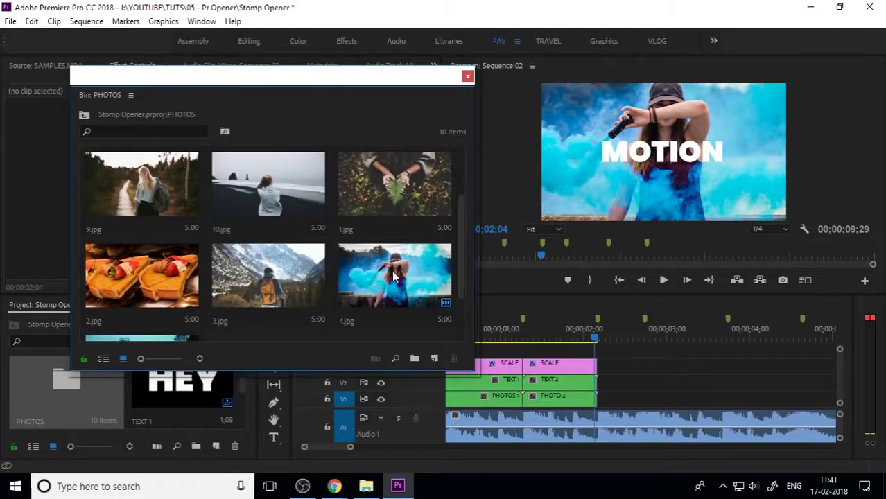
scroll(389, 277, down, 2)
scroll(320, 307, up, 3)
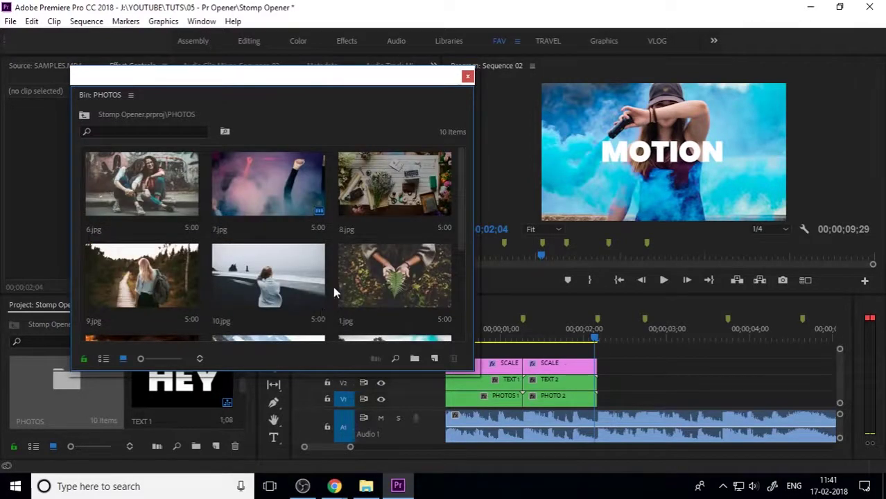
click(149, 206)
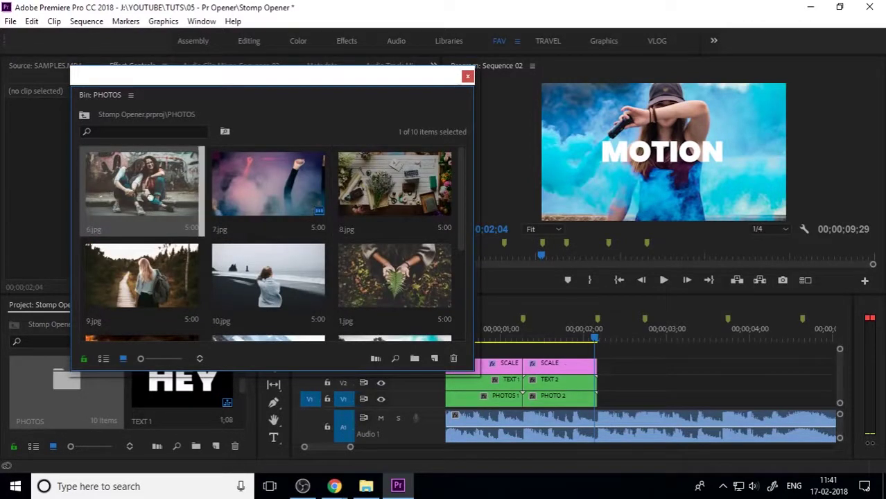
drag(151, 199, 610, 404)
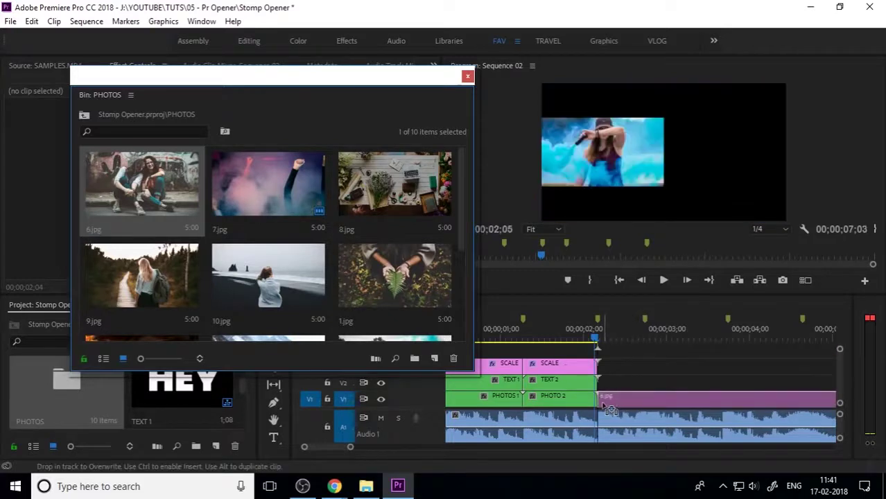
click(467, 76)
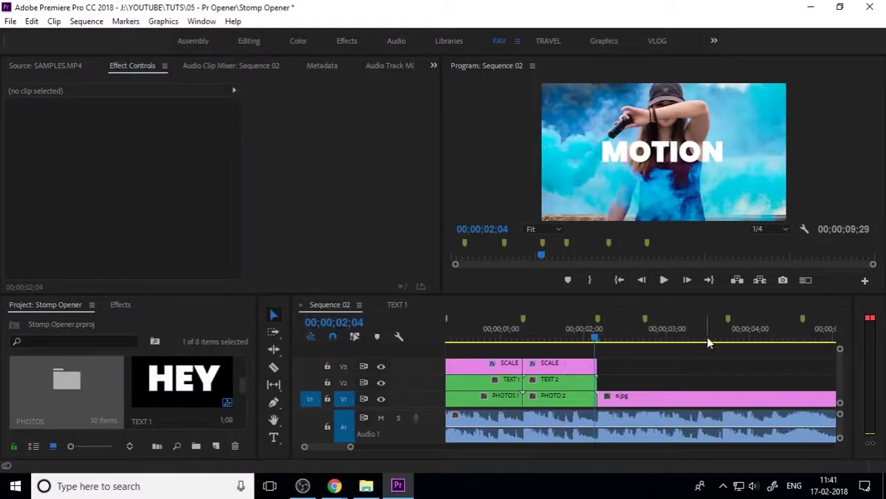
Trim the end of 6.jpg on V1 back to the next music marker
click(633, 325)
key(minus)
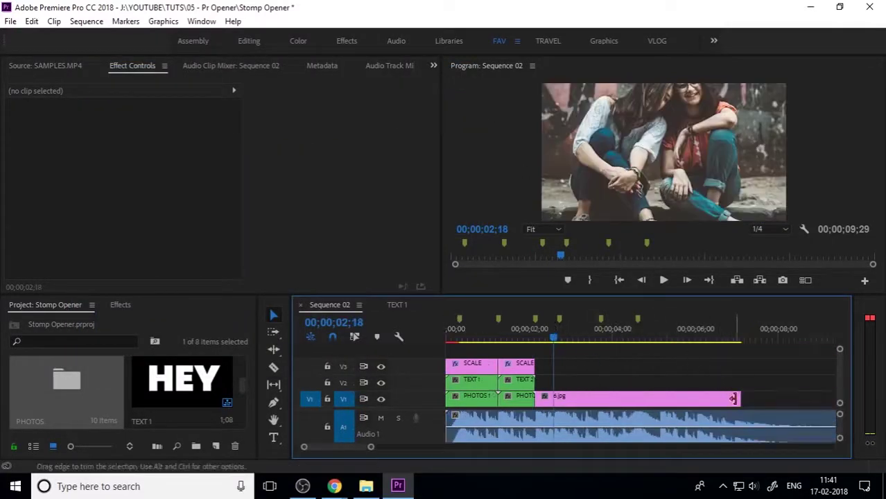
drag(739, 399, 559, 398)
key(equal)
key(equal)
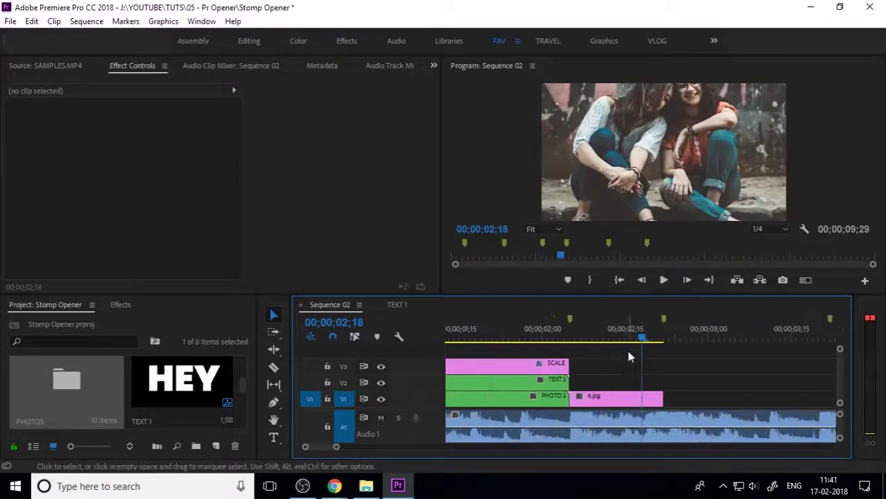
Open the PHOTO 2 nested sequence containing the 4.jpg clip
drag(626, 340, 526, 337)
click(526, 404)
double_click(526, 405)
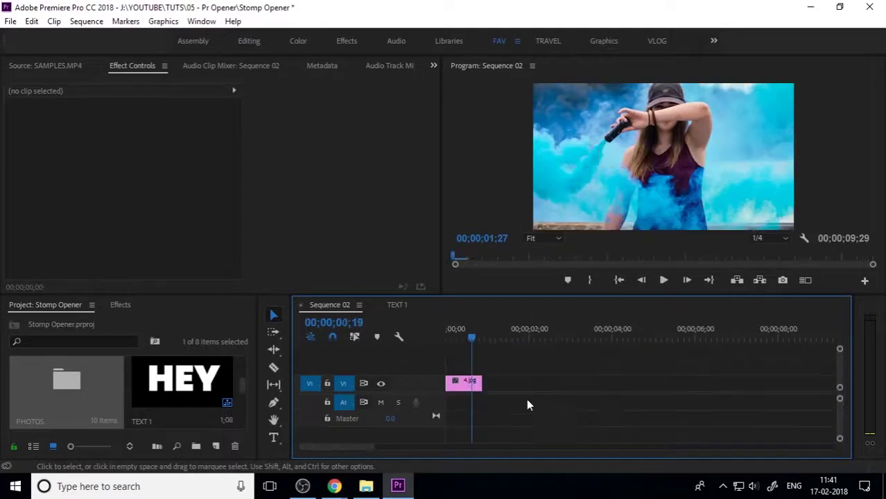
Scale the 4.jpg clip inside PHOTO 2 to frame size and close the nested sequence
right_click(471, 384)
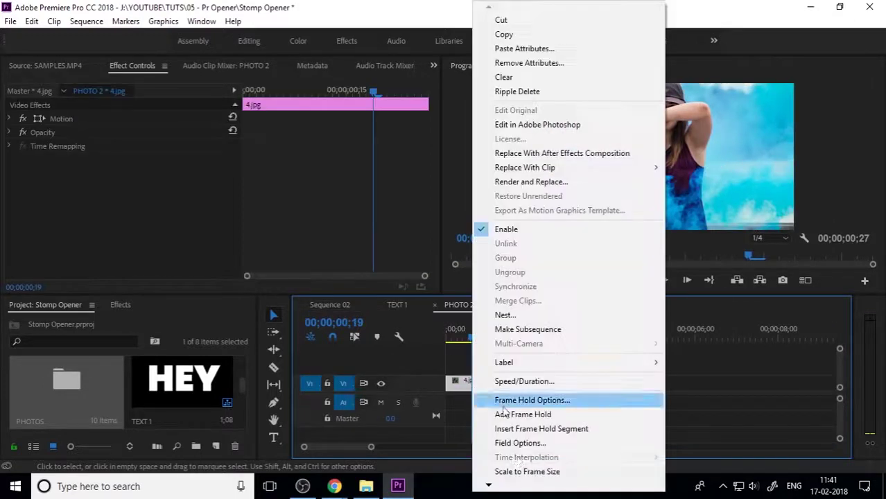
click(526, 471)
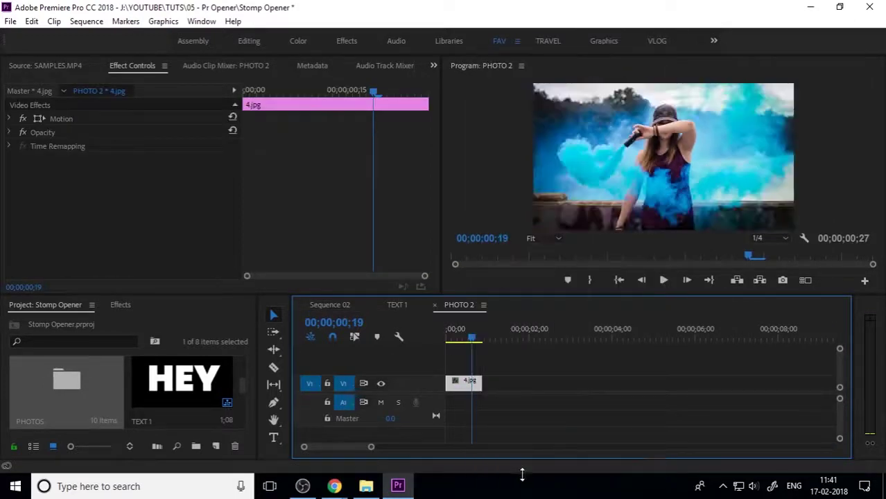
click(435, 304)
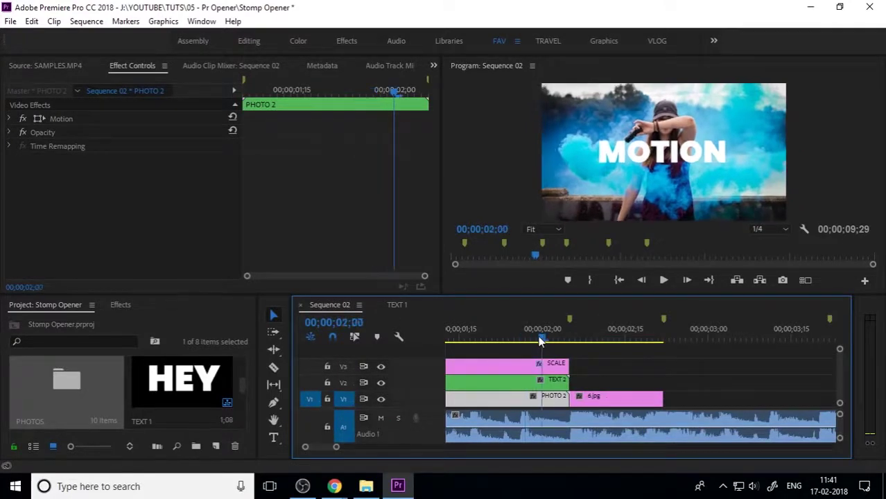
Scale the 6.jpg clip on V1 in Sequence 02 to frame size
key(minus)
drag(537, 337, 622, 359)
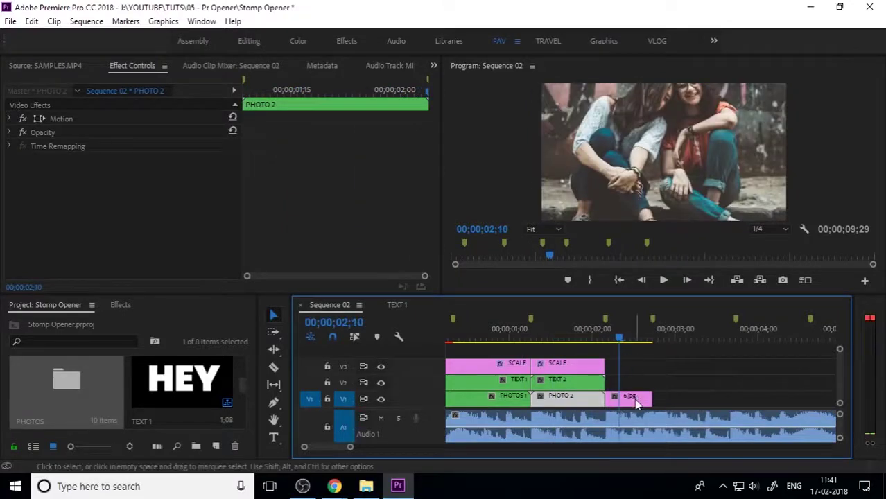
right_click(636, 396)
click(696, 472)
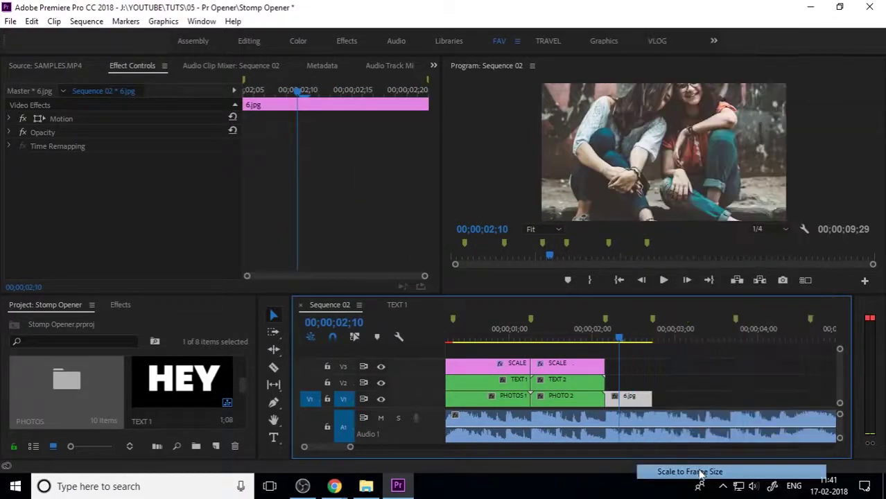
Nest the 6.jpg clip into a sequence named PHOTOS 3
right_click(627, 400)
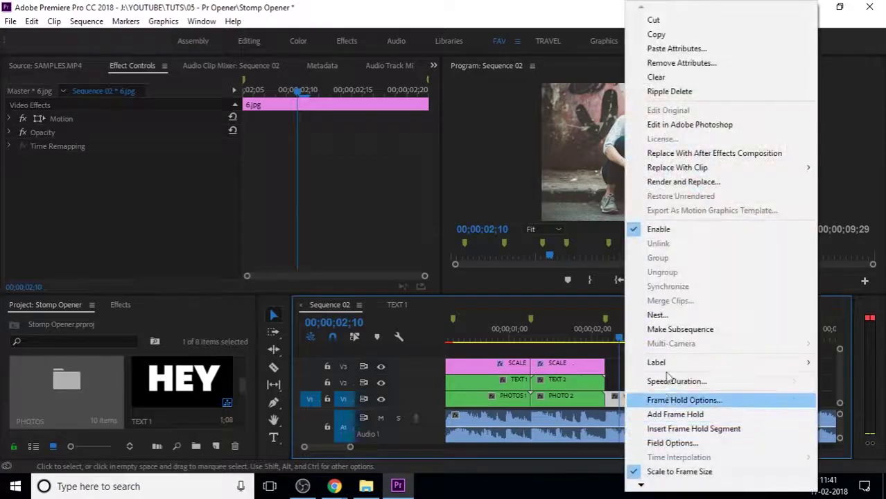
click(655, 315)
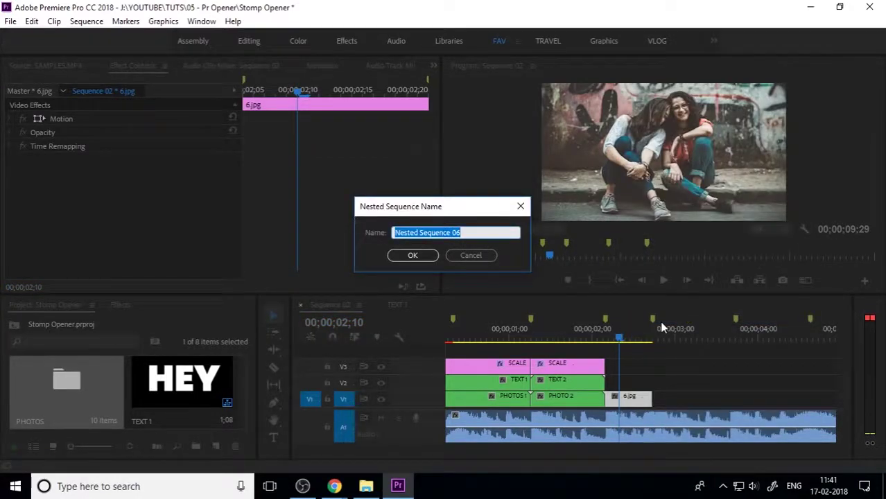
text(PHOTOS 3)
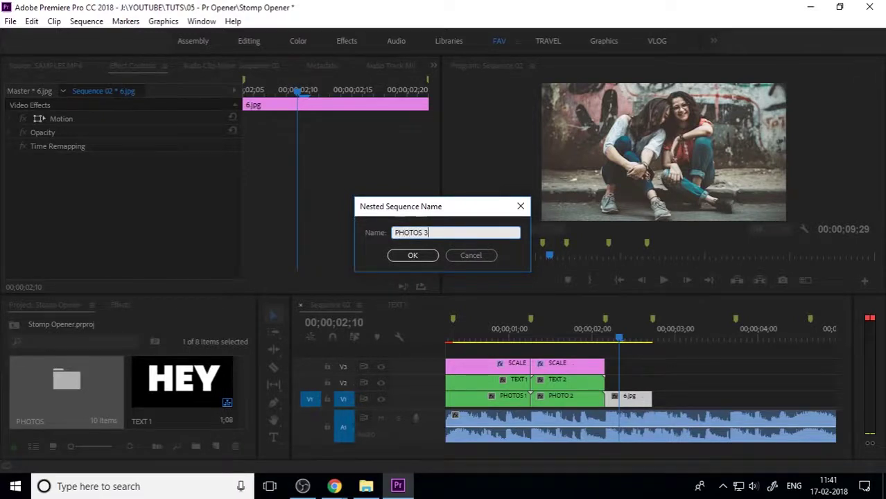
key(Return)
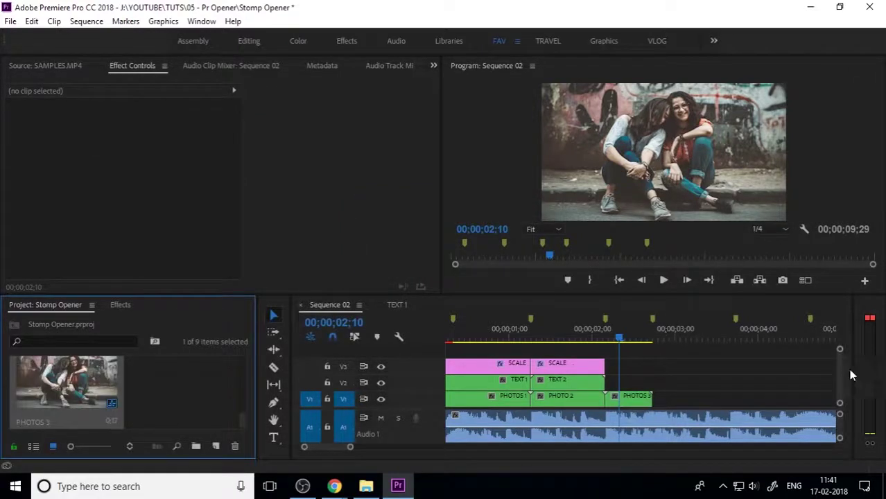
Copy the ITS title from TEXT 1 onto V2 in Sequence 02, directly above PHOTOS 3 and matching its length
click(400, 306)
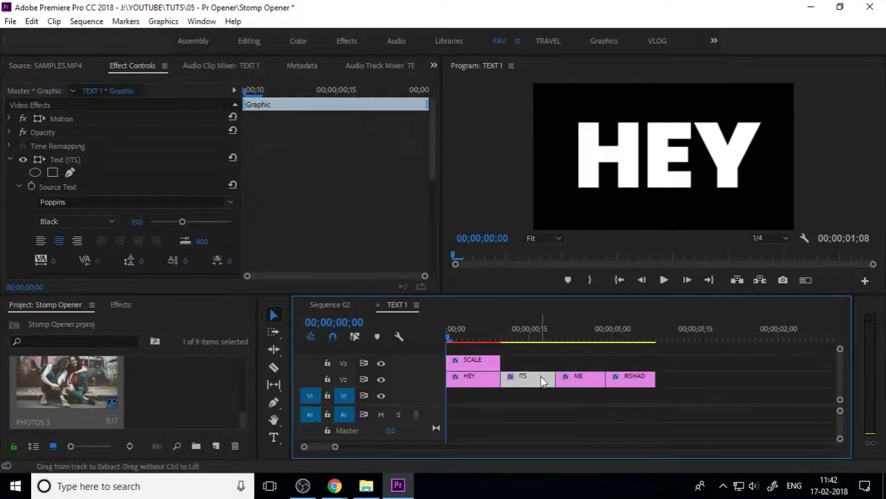
click(320, 304)
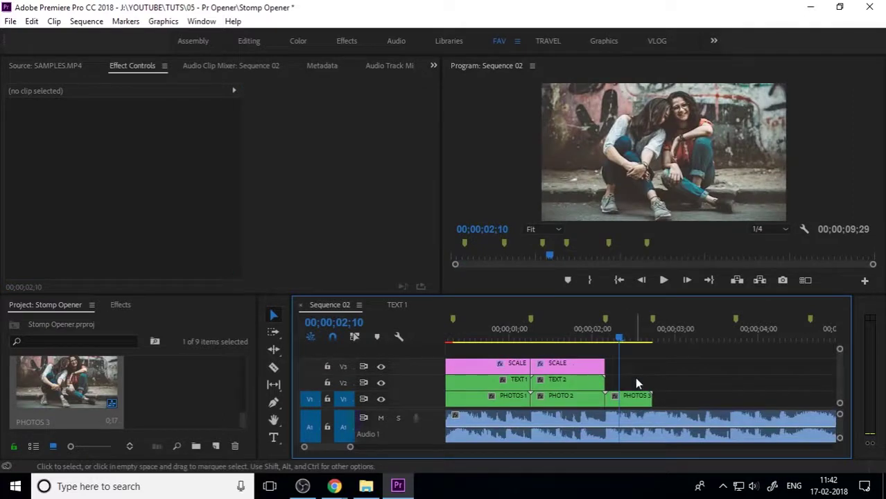
key(ctrl+v)
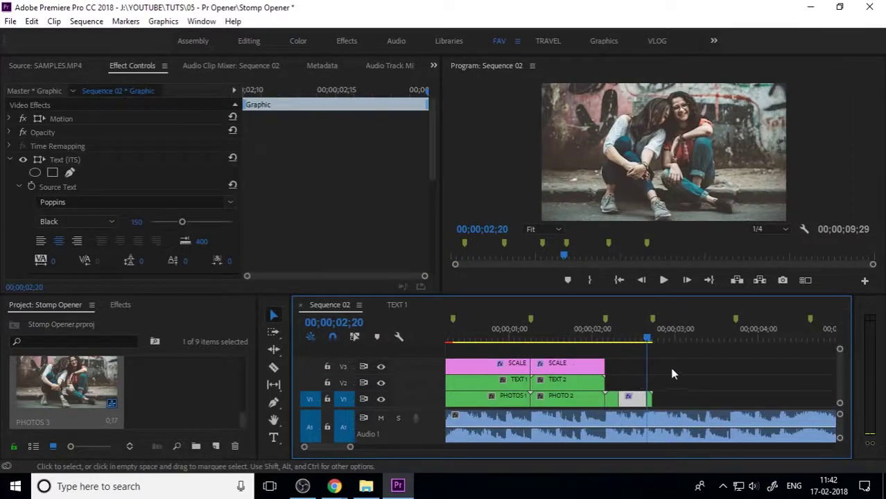
key(ctrl+z)
drag(666, 334, 678, 335)
key(ctrl+v)
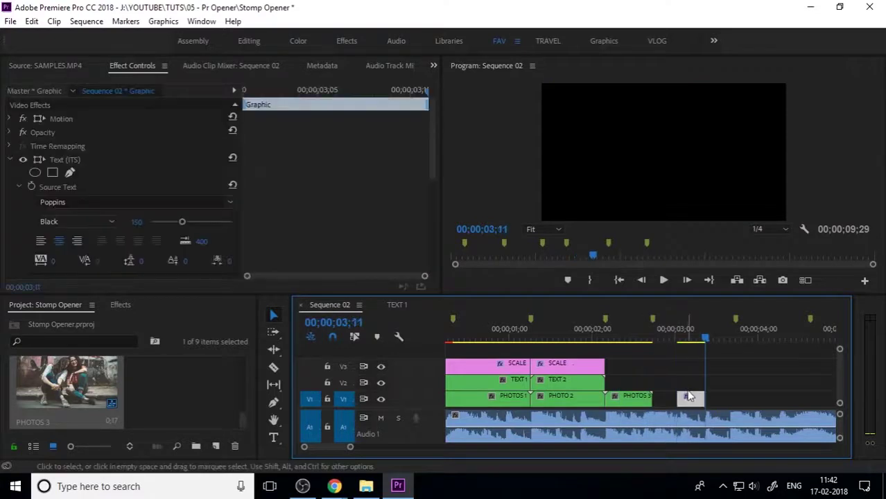
drag(689, 399, 652, 385)
Split the ITS title above PHOTOS 3 into four short segments timed to the beats, with the first cut at 00;00;02;11
click(623, 338)
key(=)
drag(625, 339, 599, 338)
key(ctrl+k)
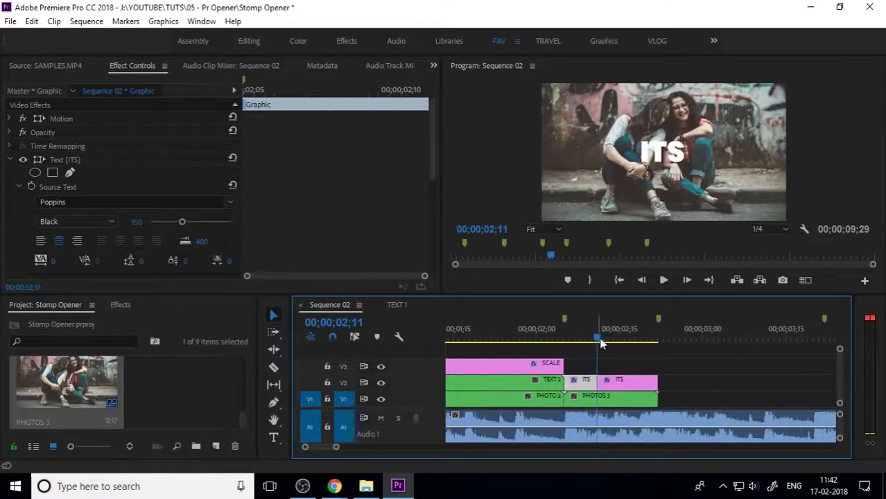
key(Right)
key(Right)
key(Right)
click(629, 385)
key(ctrl+k)
click(559, 336)
scroll(559, 337, down, 1)
drag(504, 337, 591, 345)
key(=)
click(629, 383)
key(ctrl+k)
Change the text of the first title segment above PHOTOS 3 to DESIGN and the second to G4D
key(-)
double_click(662, 152)
text(DESIGN)
click(611, 338)
double_click(663, 151)
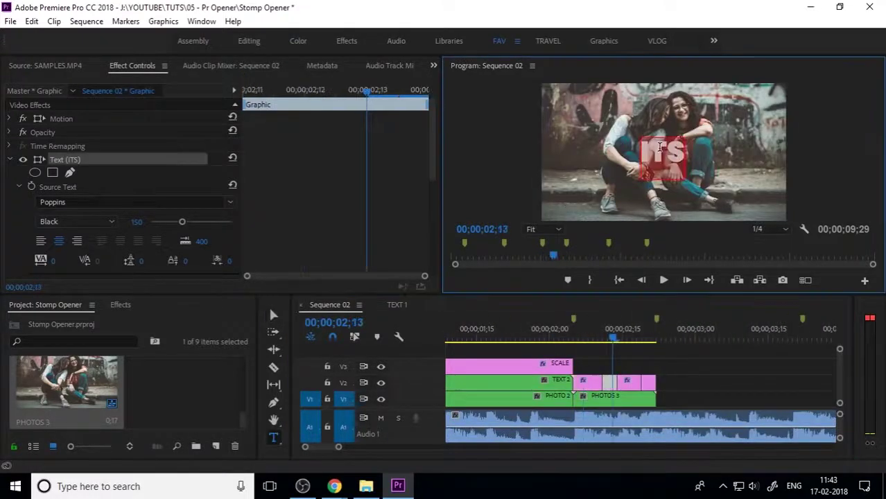
text(G4D)
Change the text of the third title segment above PHOTOS 3 to VFX and the fourth to ANIMATION
click(632, 339)
double_click(666, 149)
text(VFX)
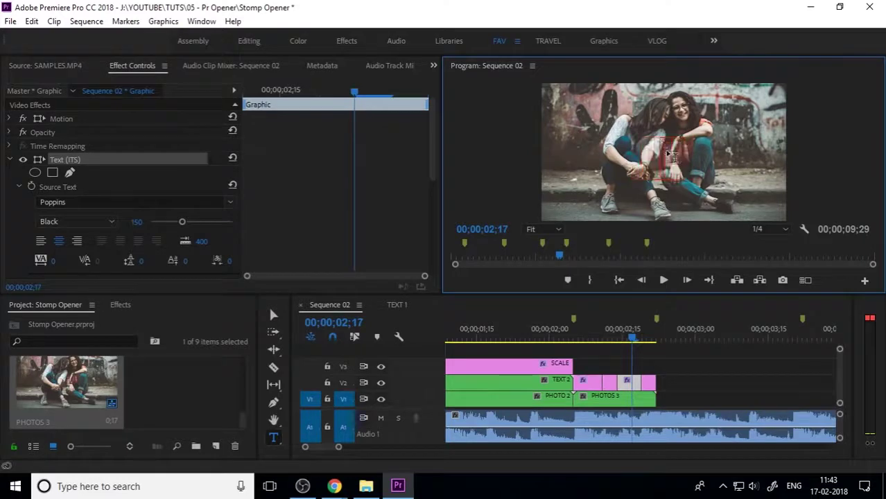
click(646, 339)
double_click(662, 152)
text(ANIMATION)
click(676, 375)
click(598, 339)
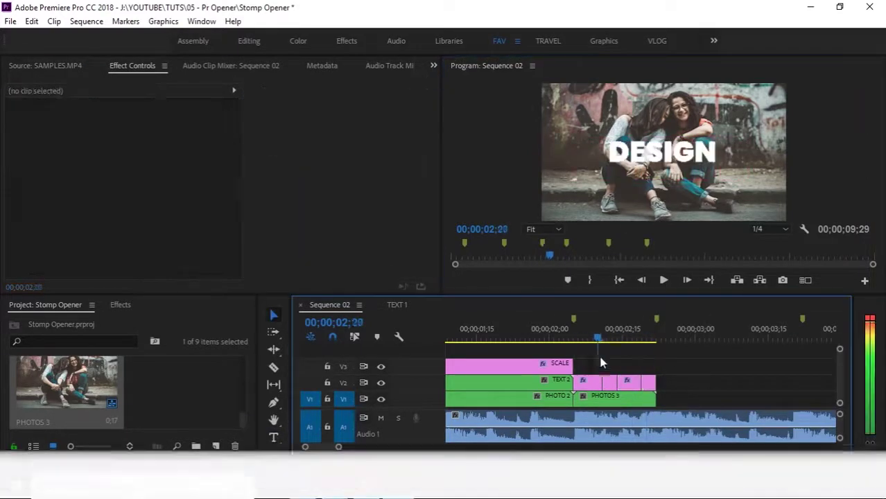
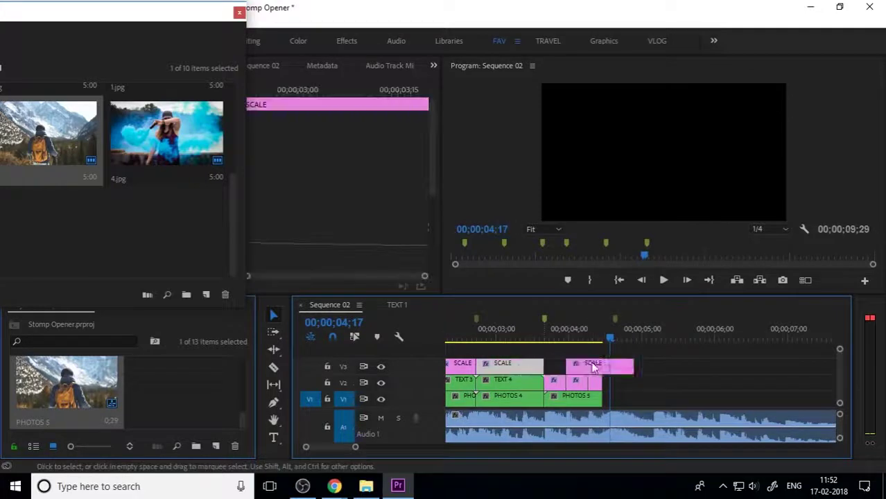
Fit the copied SCALE adjustment layer on V3 to the length of PHOTOS 5
drag(611, 367, 601, 367)
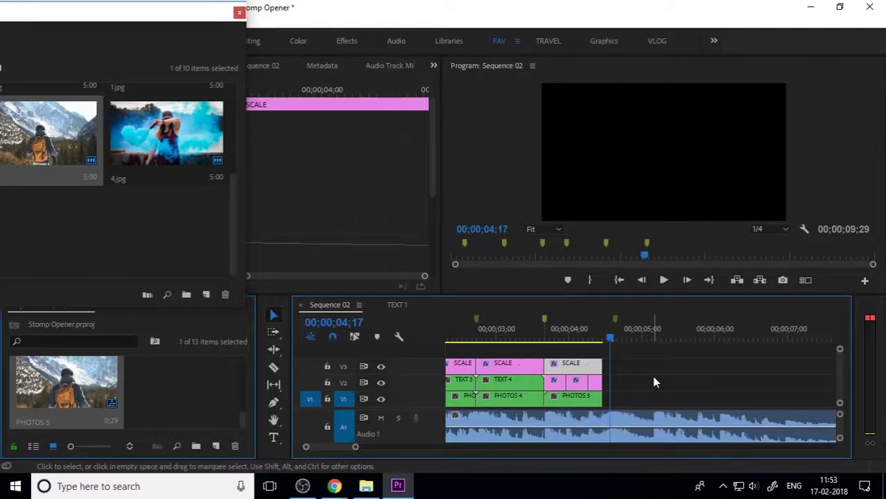
Play back the sequence from PHOTOS 4 past the end of PHOTOS 5 and save the project
drag(610, 339, 532, 344)
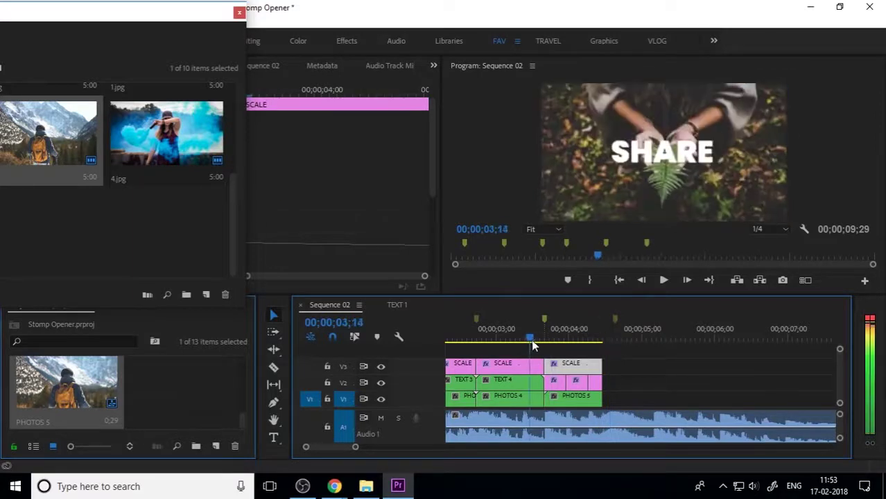
key(space)
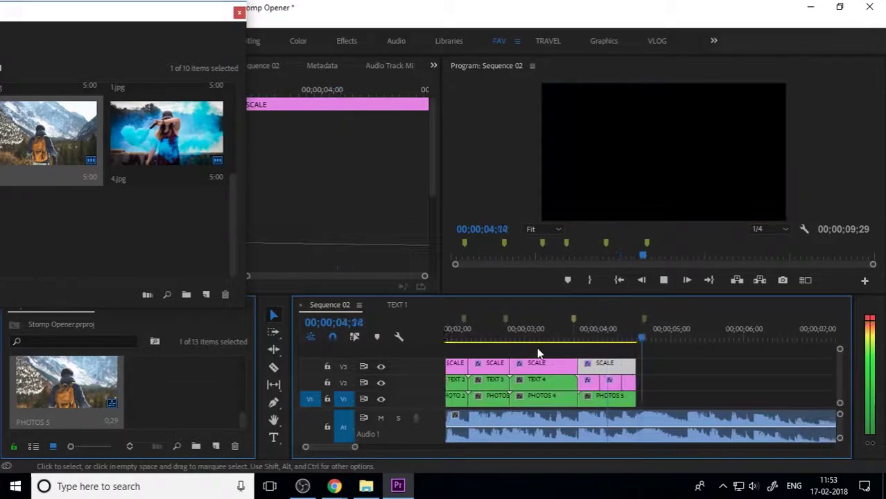
key(space)
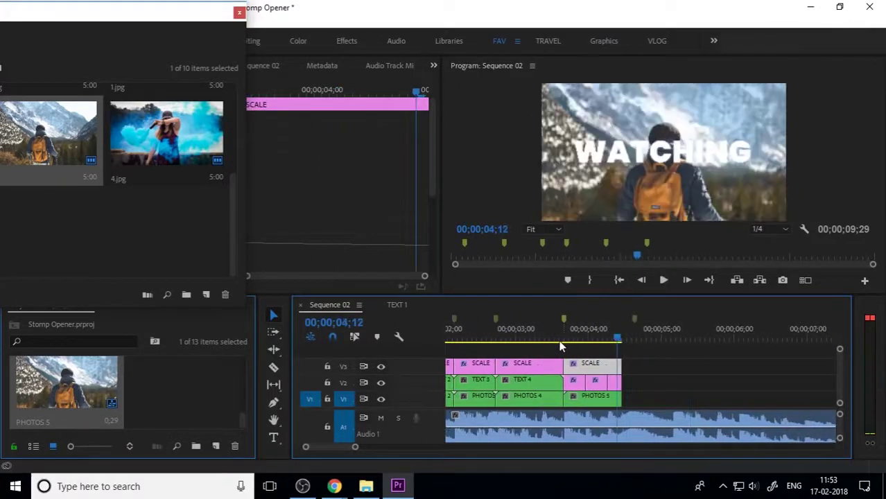
key(space)
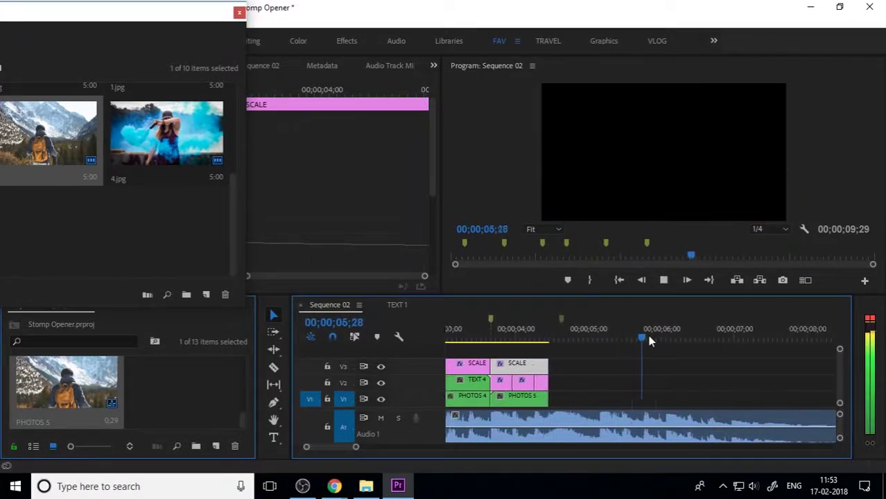
key(space)
key(ctrl+s)
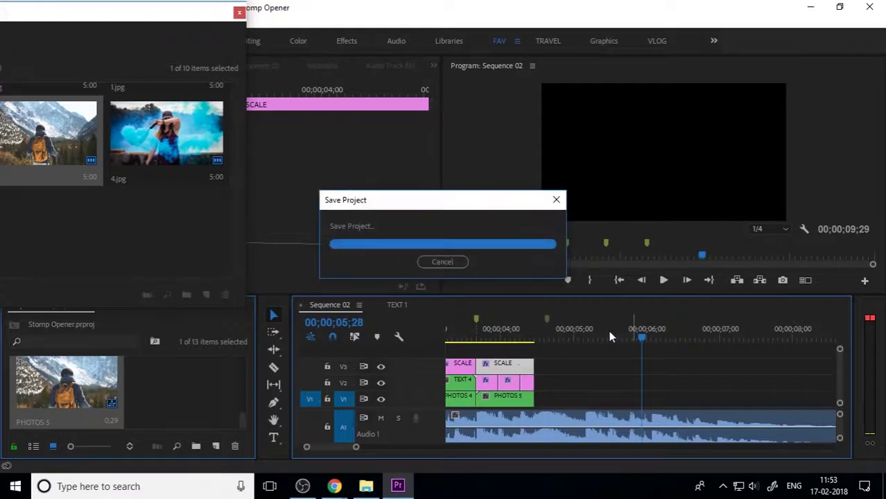
Import the IPC LOGO CENTRE WHITE image from the LOGO folder into the project
click(543, 336)
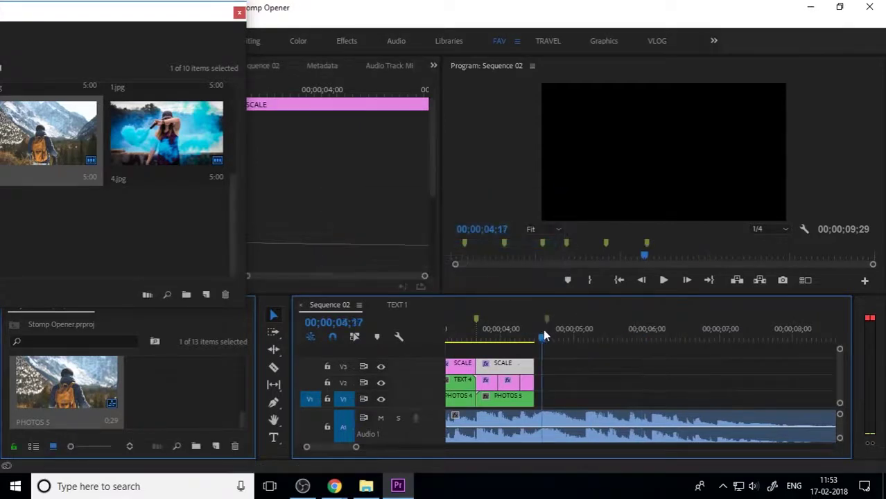
double_click(202, 389)
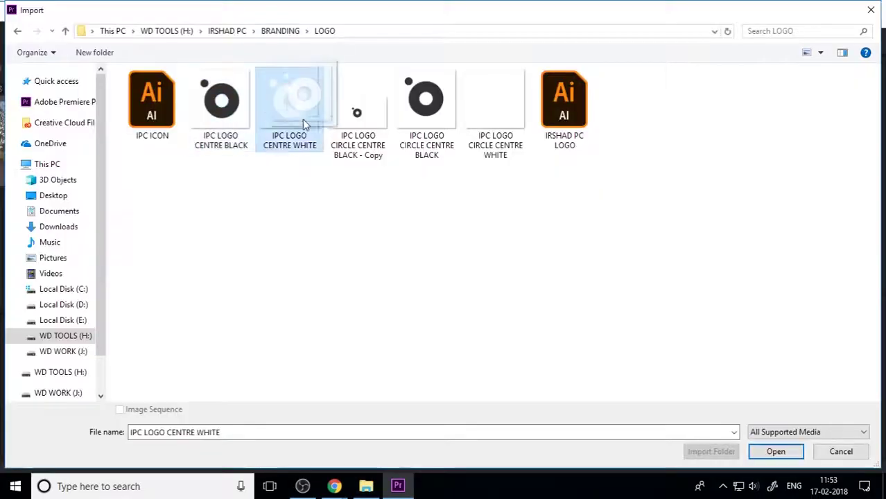
drag(303, 119, 322, 211)
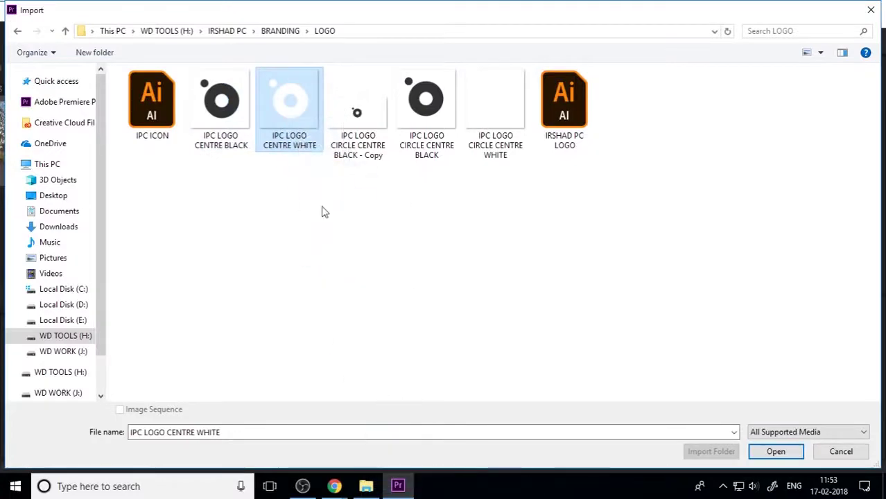
double_click(297, 122)
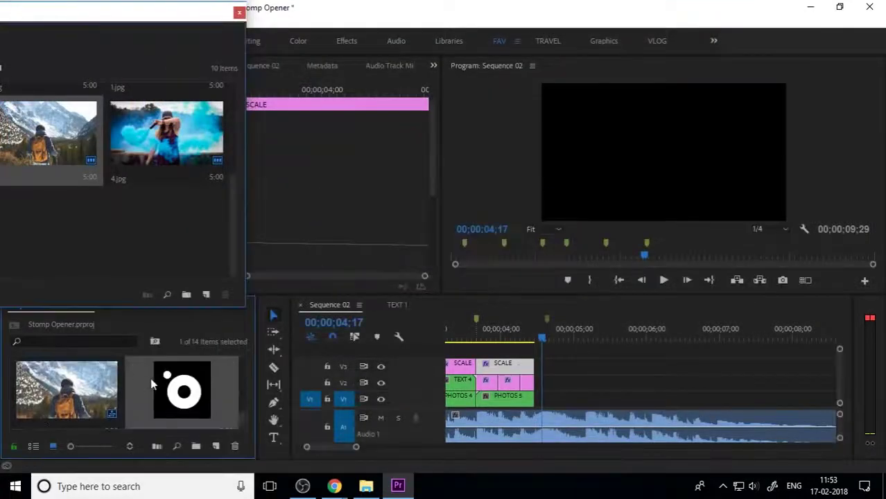
Place the white logo on V2 starting at 00;00;04;17 and scale it to frame size
drag(151, 385, 544, 407)
key(minus)
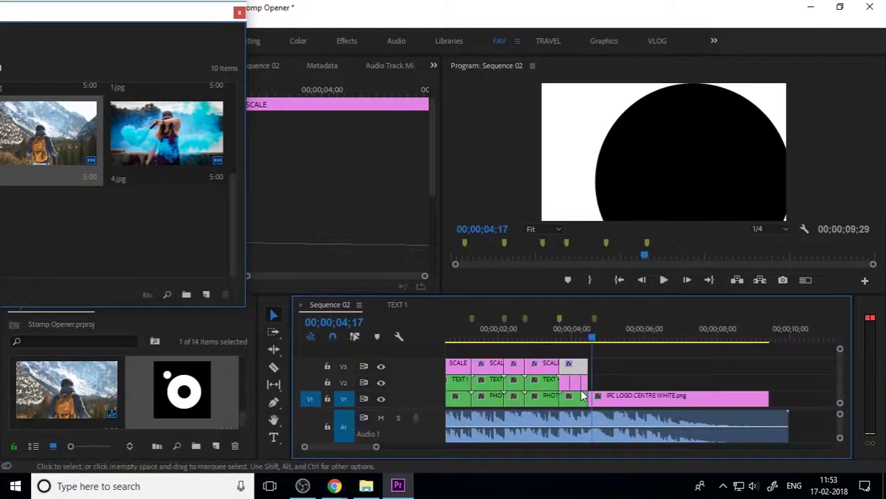
key(equal)
drag(670, 405, 668, 385)
key(minus)
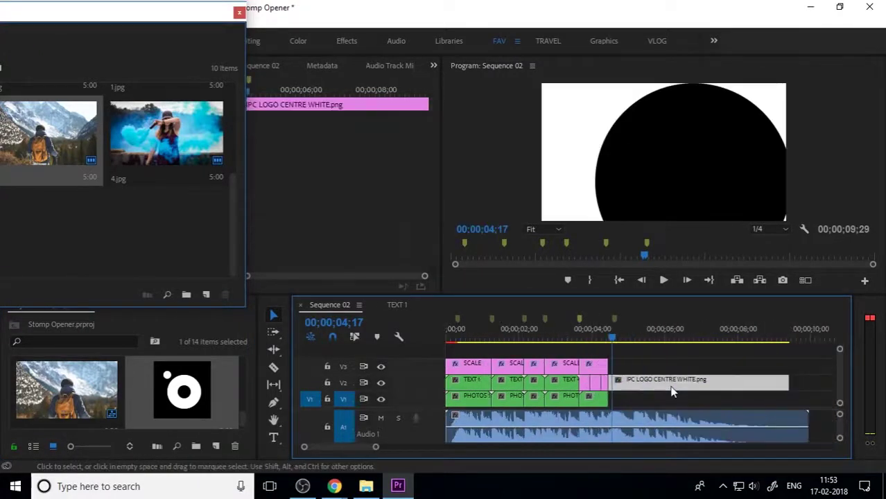
right_click(709, 377)
click(748, 469)
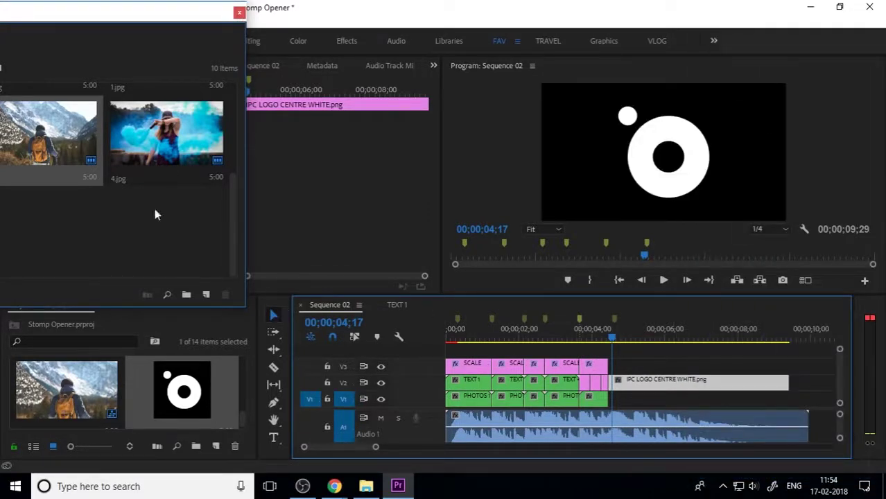
Place 2.jpg from the PHOTOS bin on V1 beneath the logo and extend both clips to the end of the music
drag(161, 18, 358, 41)
drag(131, 160, 615, 404)
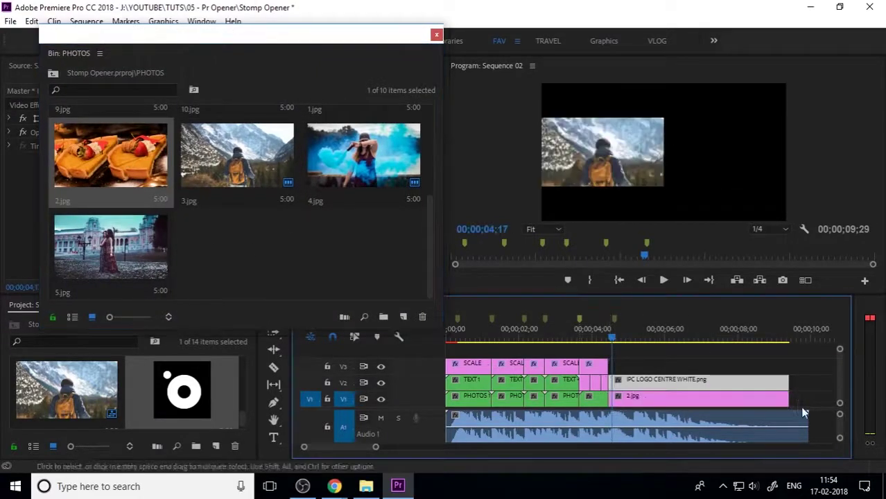
drag(815, 361, 807, 415)
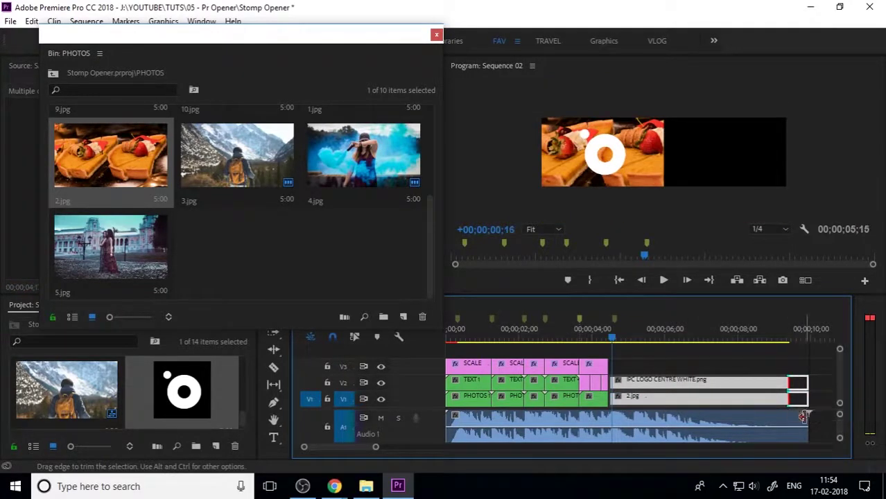
click(762, 368)
Nest the 2.jpg clip on V1 beneath the logo as a sequence named PHOTOS 6
click(646, 401)
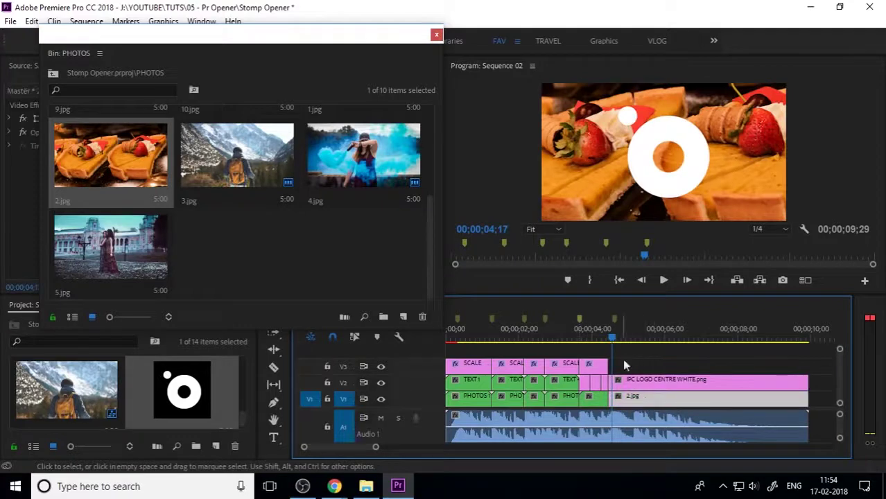
right_click(646, 401)
click(683, 314)
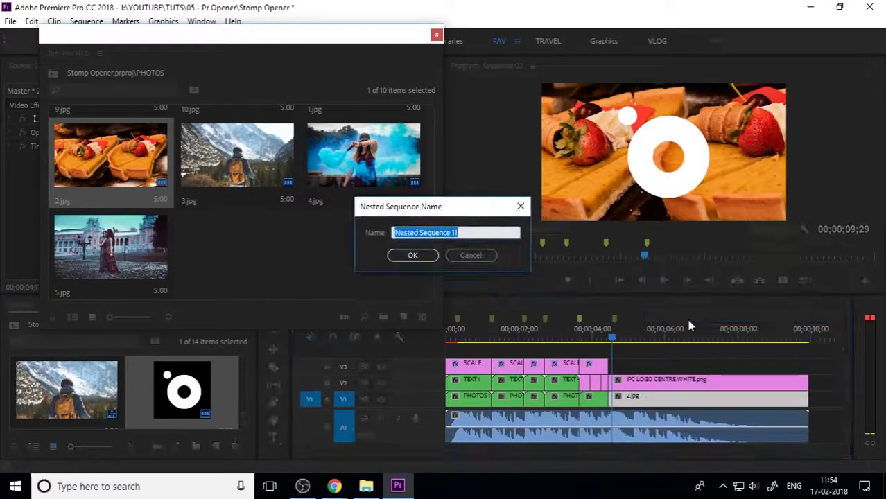
text(PHOTOS)
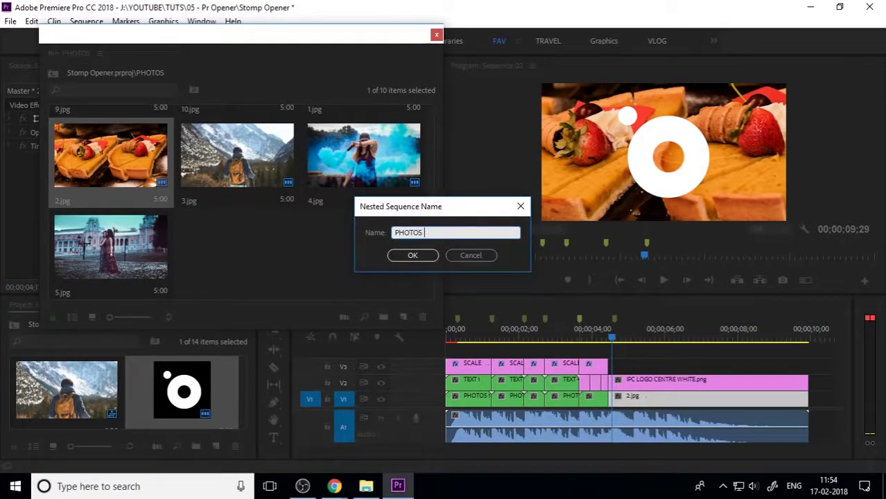
text( 6)
key(Return)
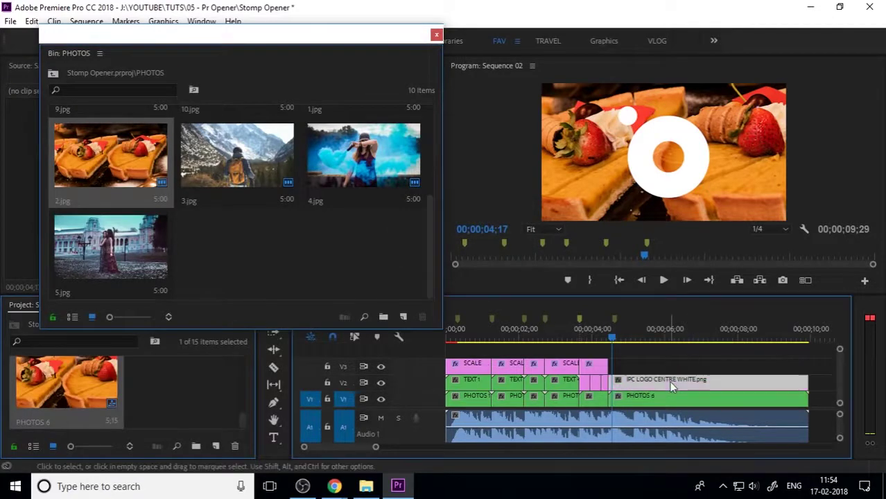
Nest the IPC LOGO CENTRE WHITE.png clip on V2 as a sequence named LOGO
right_click(671, 387)
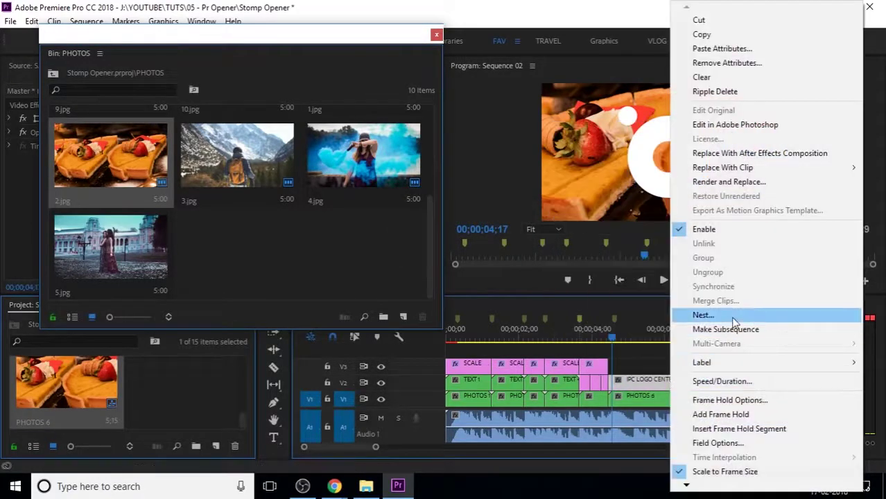
click(703, 315)
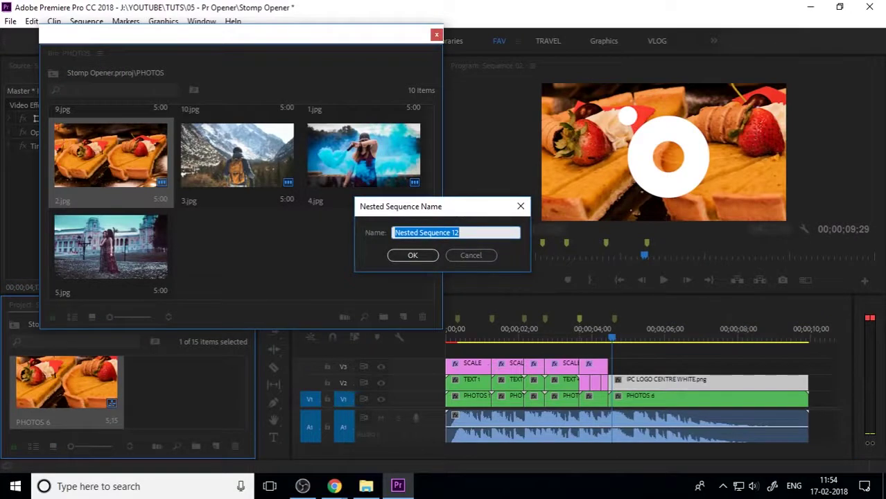
text(LOGO)
key(Return)
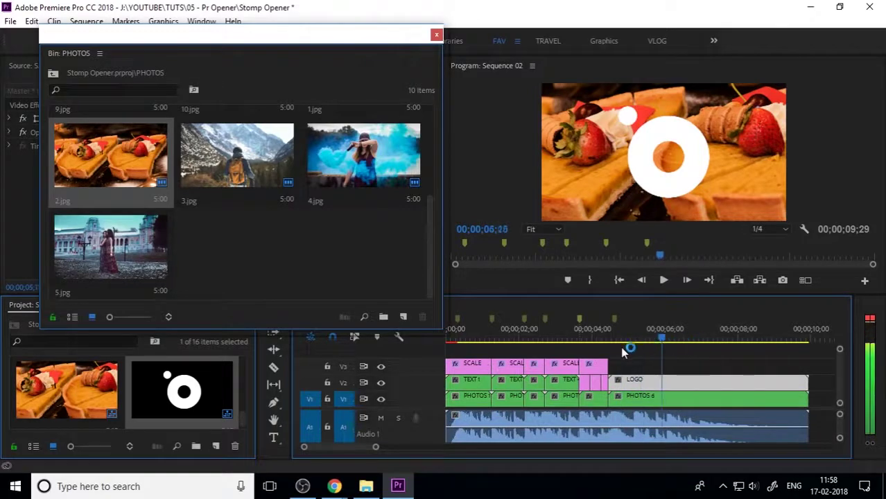
Play back the cut into the logo section and close the floating PHOTOS bin
click(588, 338)
click(609, 350)
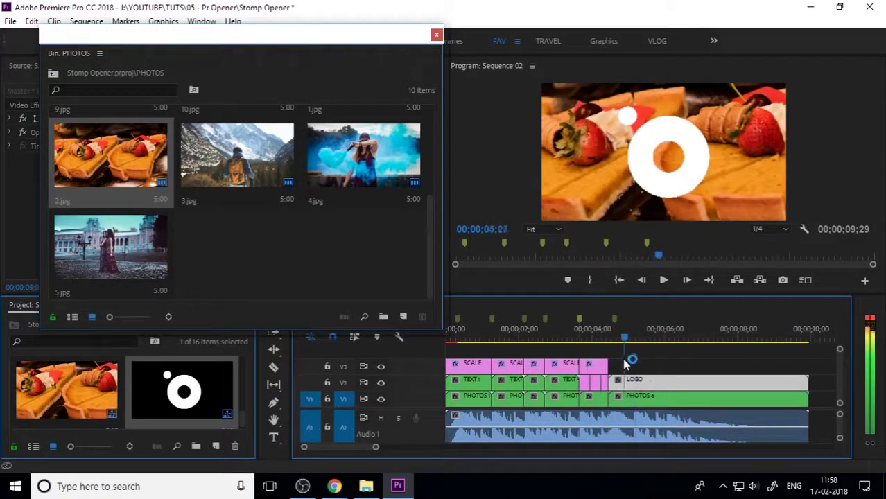
key(space)
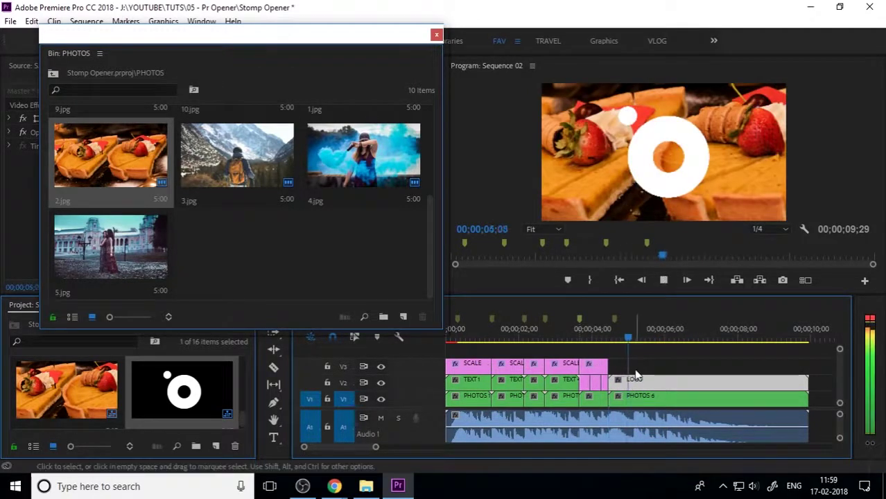
click(606, 344)
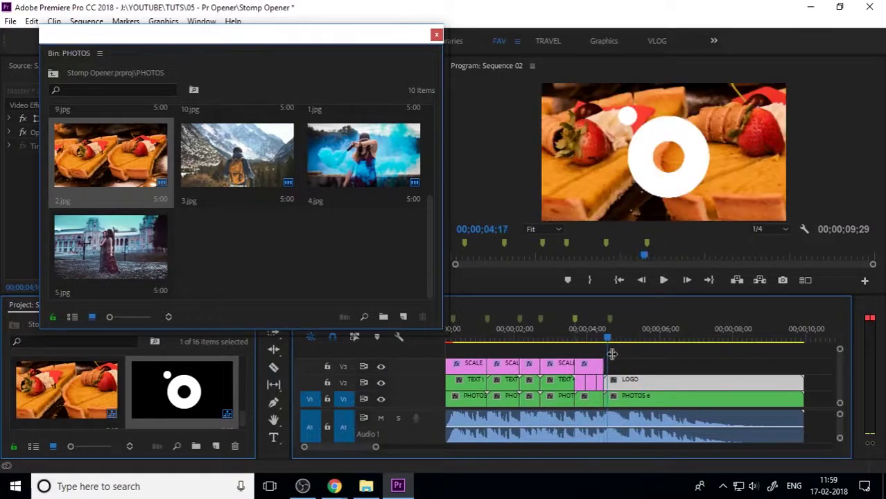
click(682, 354)
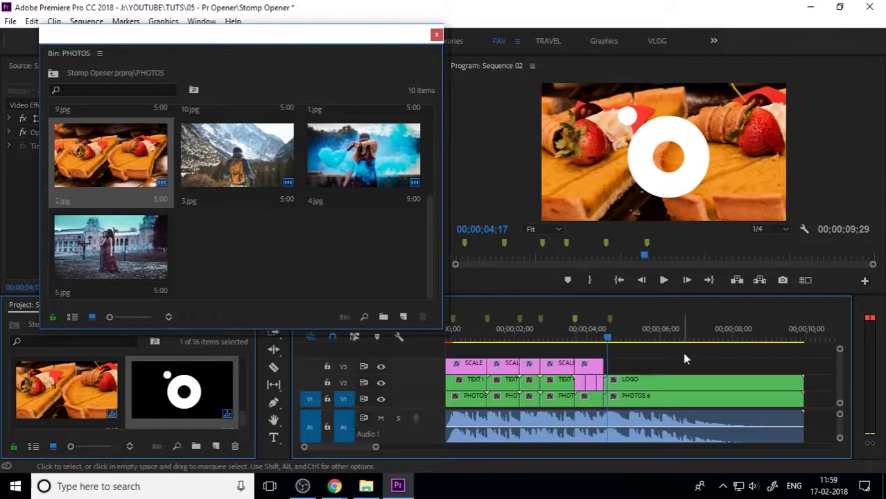
click(672, 380)
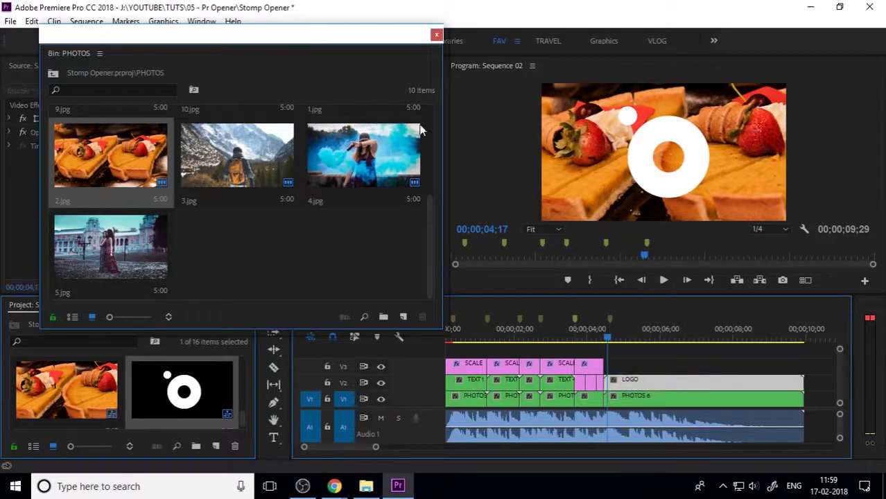
click(436, 35)
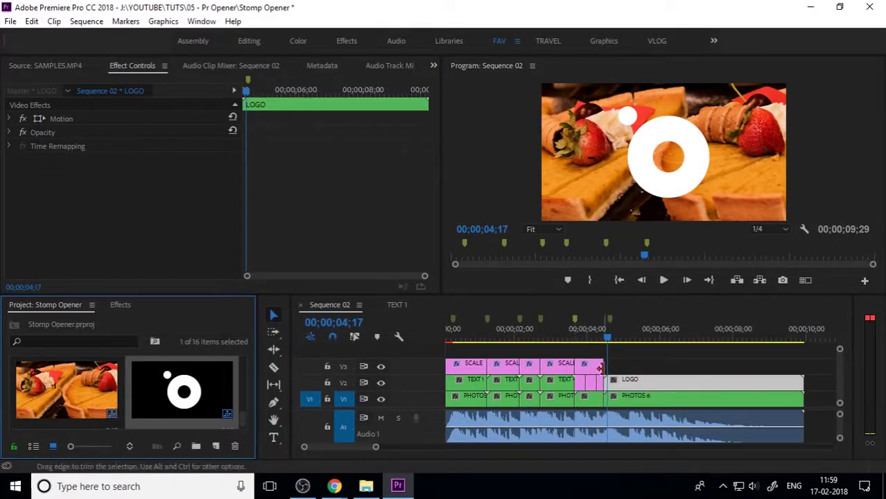
Duplicate the SCALE adjustment layer above PHOTOS 5 onto V3 above LOGO, starting at 00;00;04;14
click(587, 366)
drag(591, 365, 687, 362)
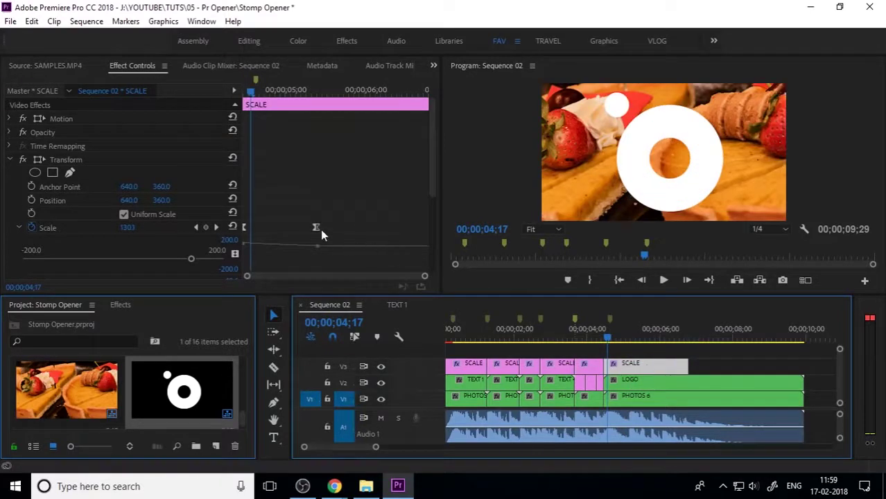
Try lowering the opening Scale keyframe of the SCALE layer above LOGO, undo it, and play back the animation
drag(254, 91, 205, 100)
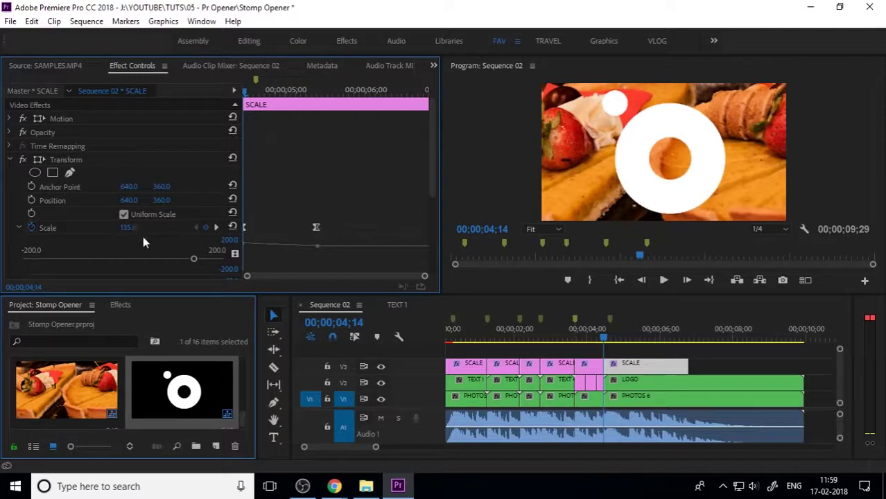
drag(127, 227, 66, 227)
key(ctrl+z)
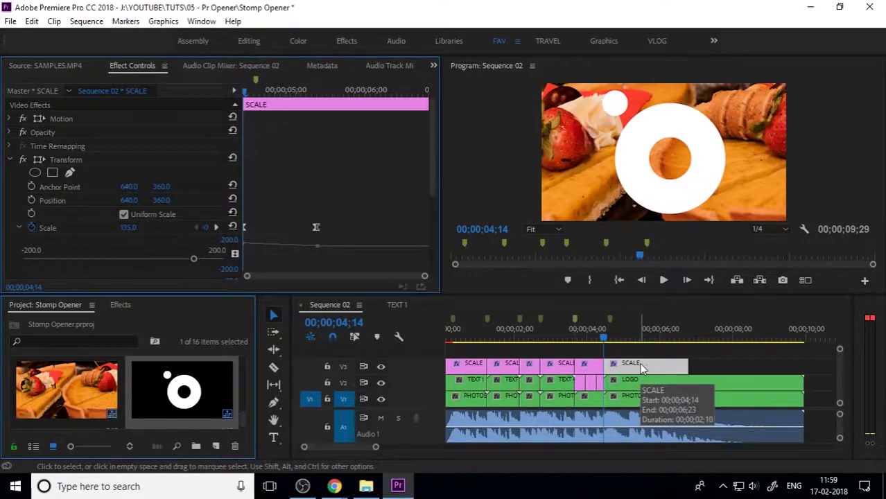
key(space)
key(space)
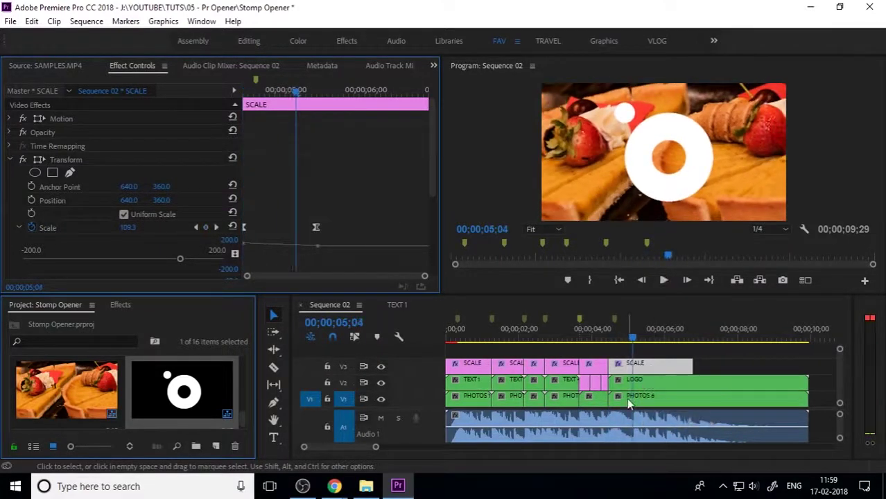
Scale 2.jpg to frame size inside the PHOTOS 6 nested sequence and close that sequence
double_click(626, 398)
click(521, 384)
right_click(519, 386)
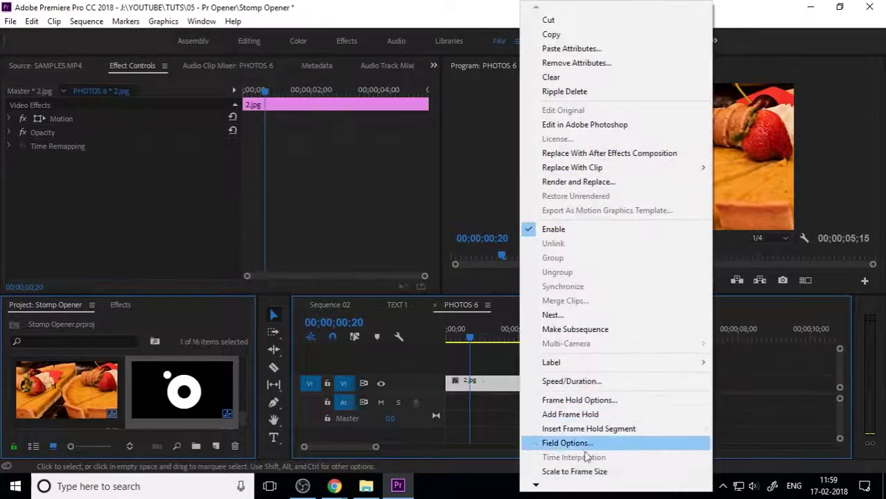
click(575, 471)
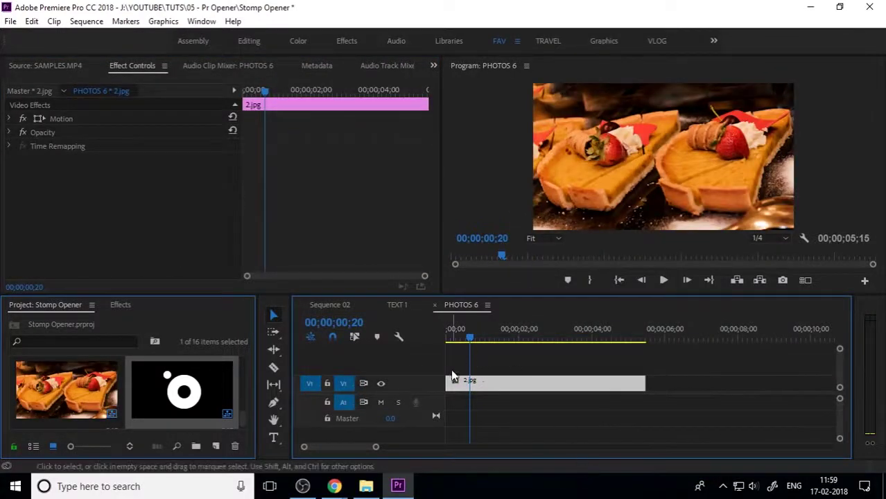
click(435, 306)
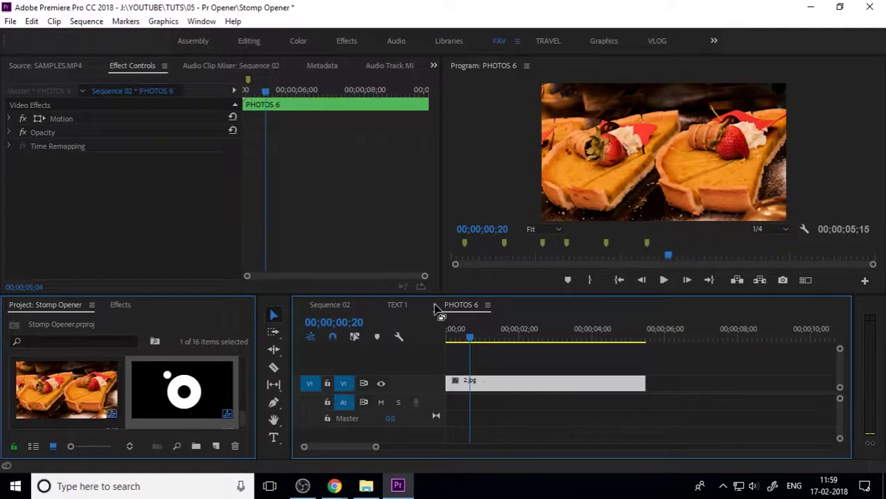
click(436, 306)
Open the LOGO nested sequence and move IPC LOGO CENTRE WHITE.png from V2 down to V1
drag(642, 331, 663, 354)
click(639, 383)
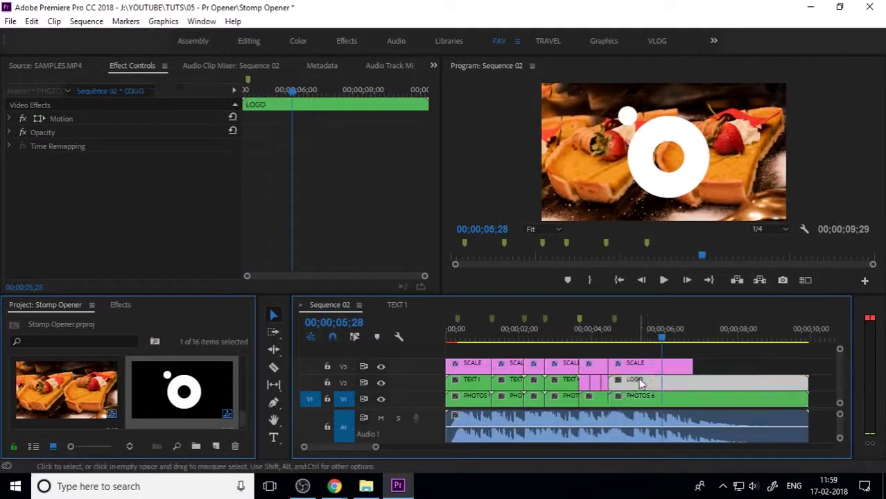
double_click(639, 383)
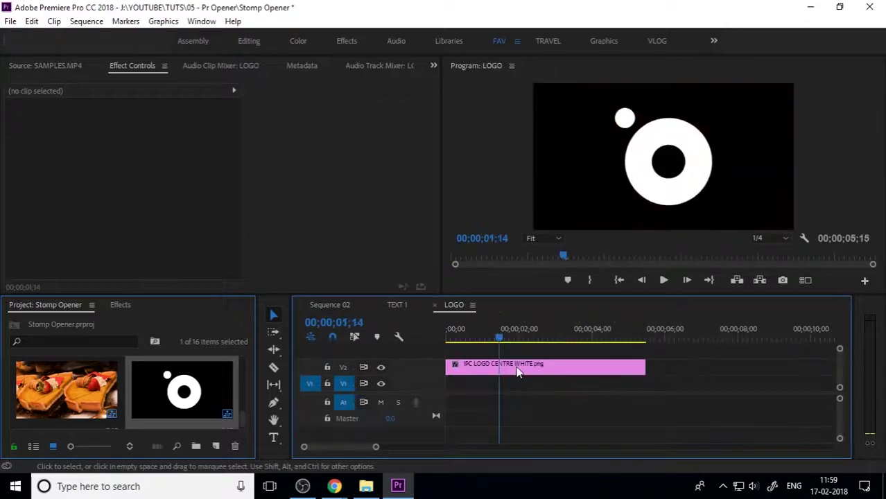
drag(483, 368, 483, 390)
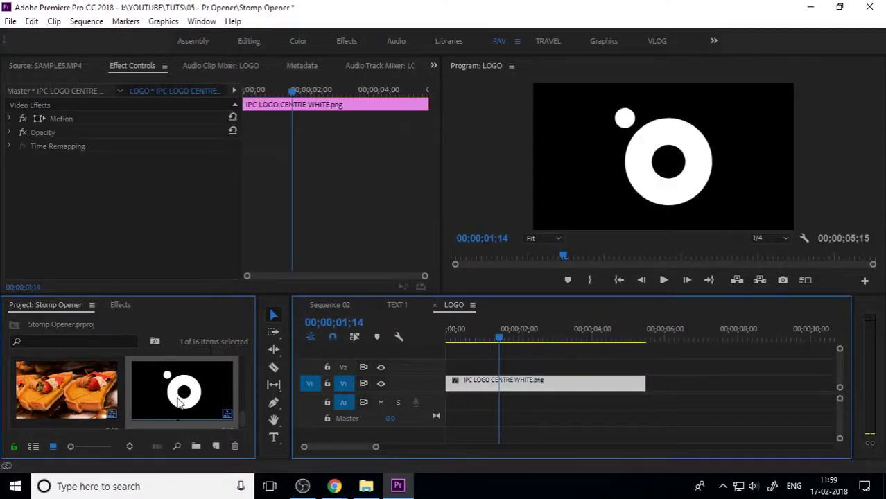
Copy the SCALE adjustment layer above LOGO in Sequence 02 onto V2 of the LOGO sequence, covering the whole logo clip
scroll(178, 400, down, 5)
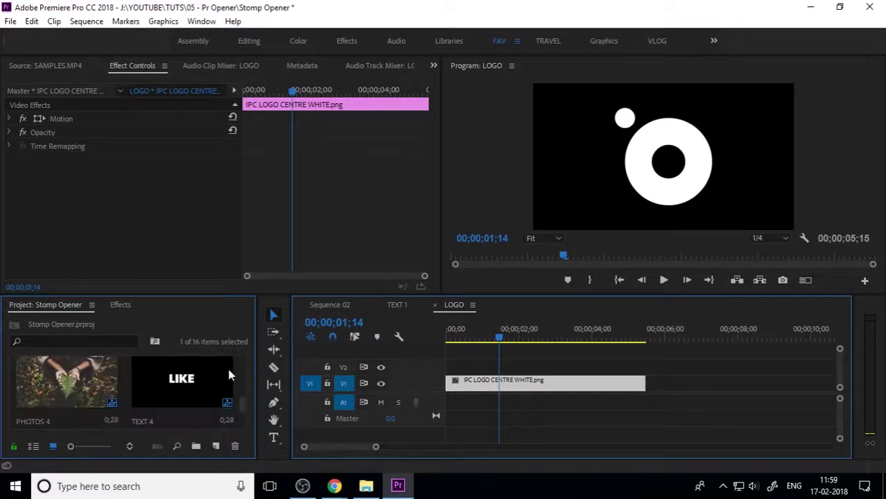
click(342, 306)
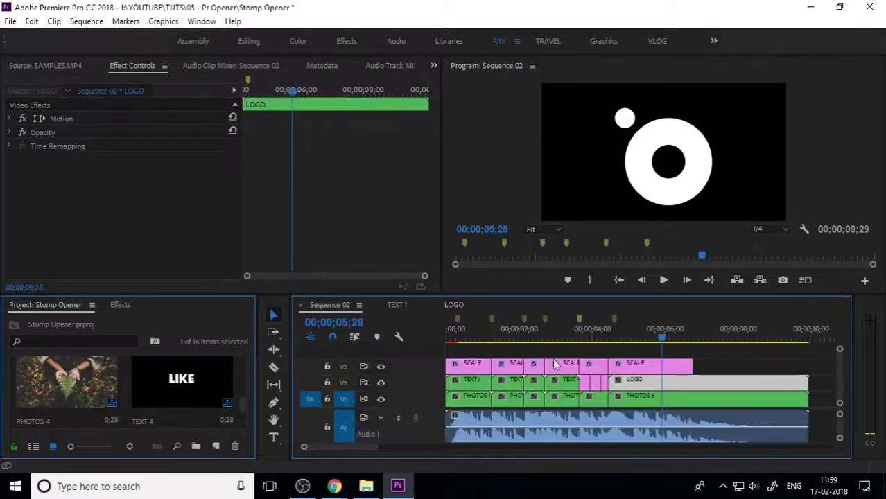
click(664, 367)
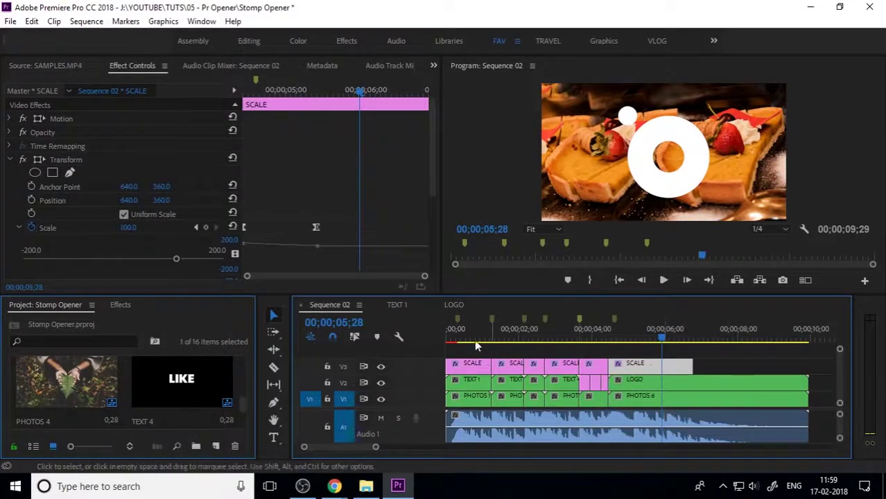
click(455, 306)
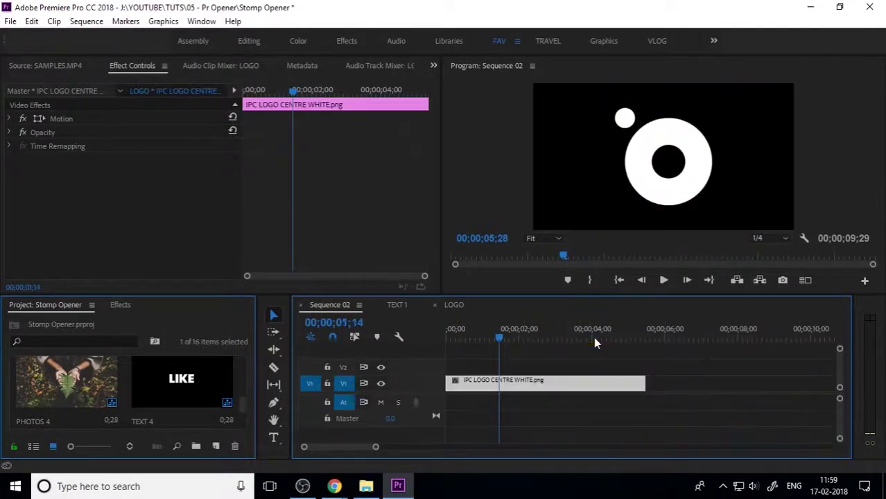
click(474, 362)
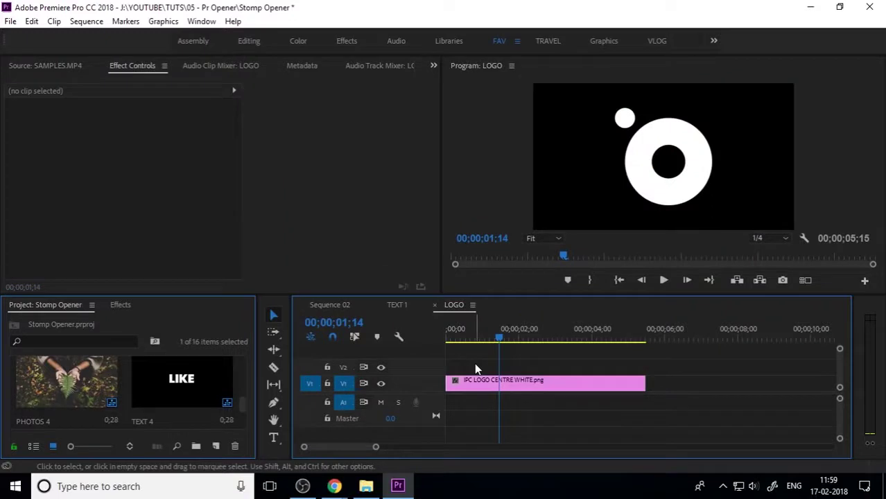
click(343, 366)
click(342, 383)
key(ctrl+v)
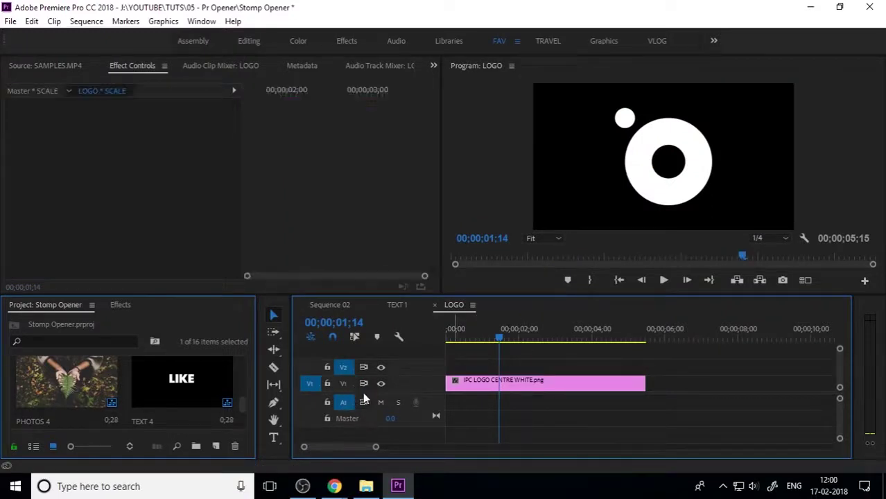
drag(552, 366, 496, 371)
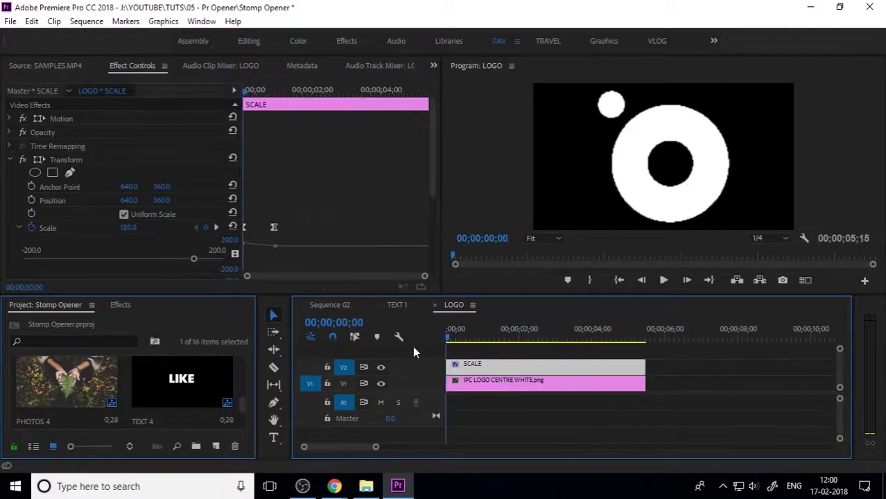
Set the first Transform Scale keyframe of the SCALE layer in LOGO to 10 and preview the logo animation
drag(127, 231, 87, 231)
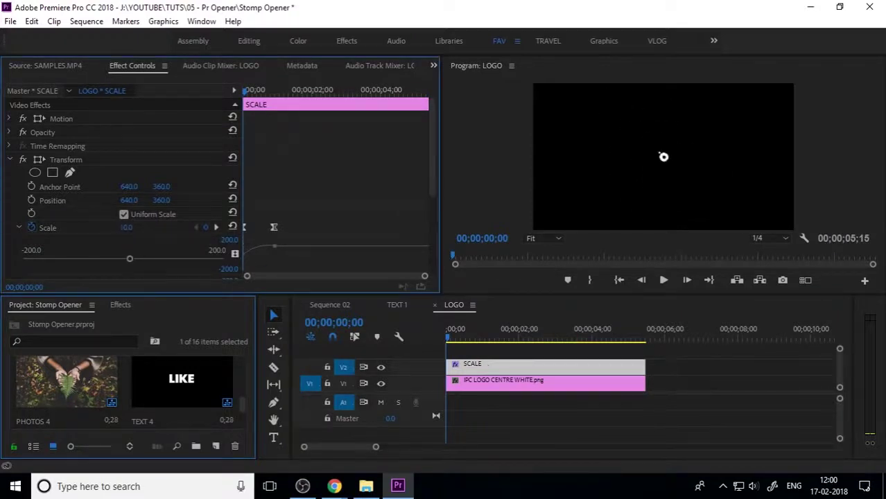
key(space)
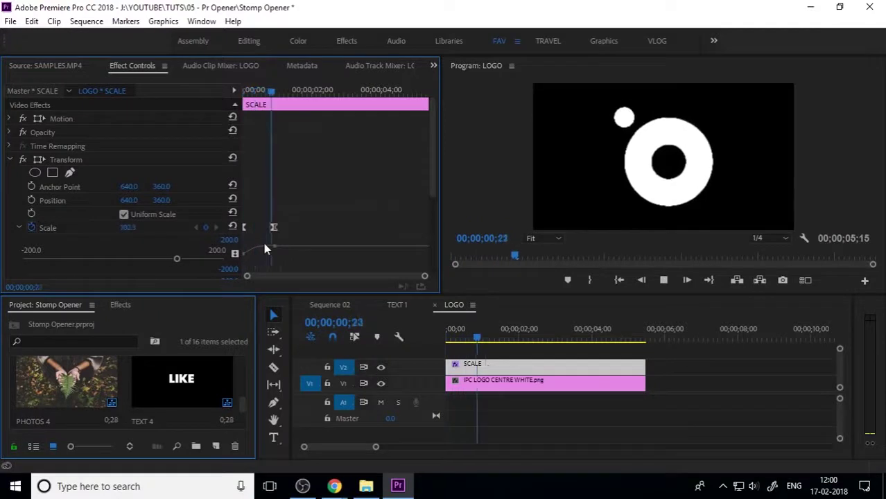
key(space)
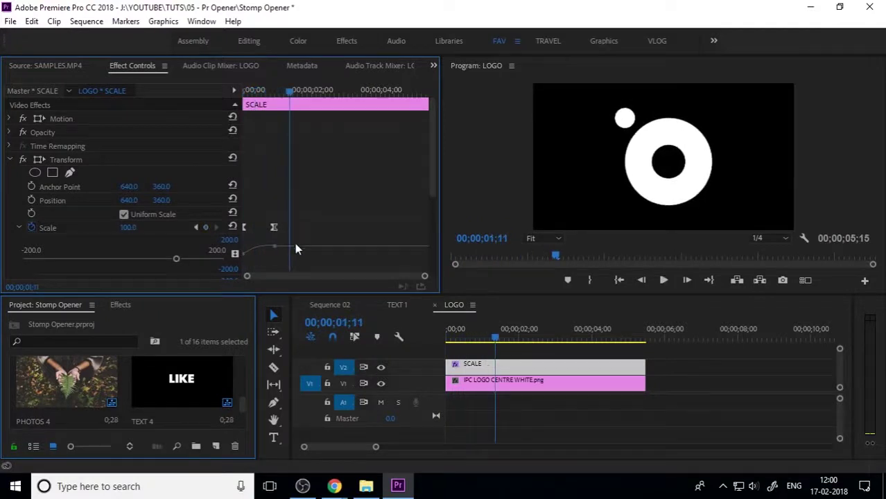
Play back Sequence 02 from 00;00;03;28 into the logo section
click(345, 305)
click(587, 337)
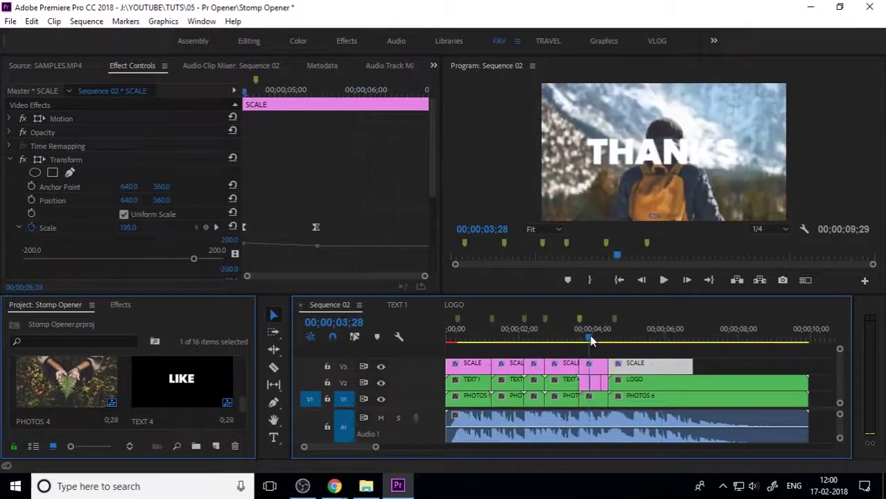
key(space)
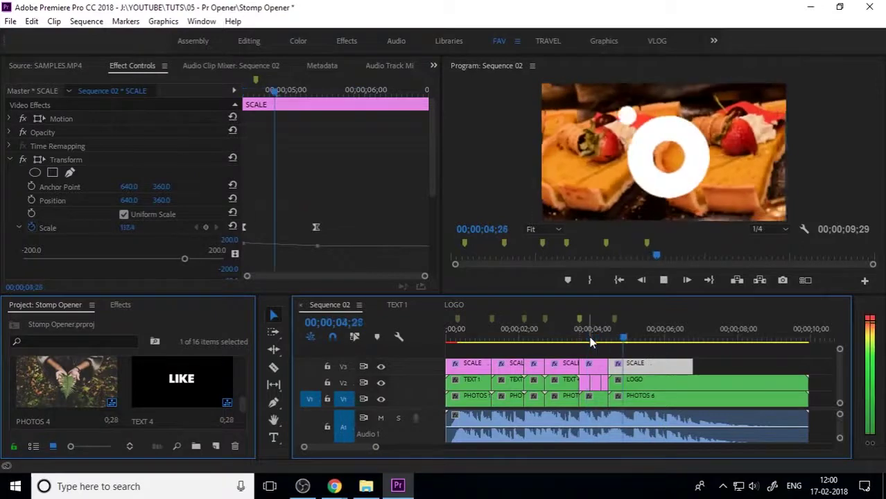
In the LOGO sequence, reduce the Motion Scale of IPC LOGO CENTRE WHITE.png to 54 and preview the result
scroll(589, 338, down, 1)
key(space)
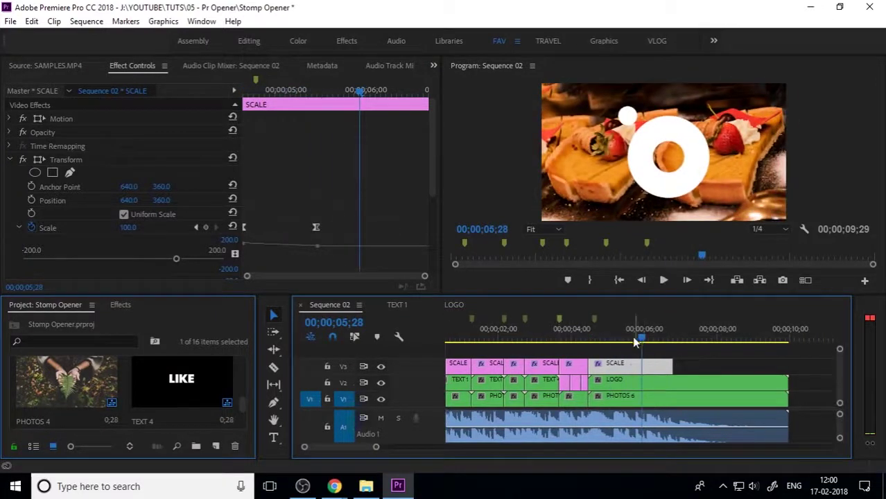
click(630, 379)
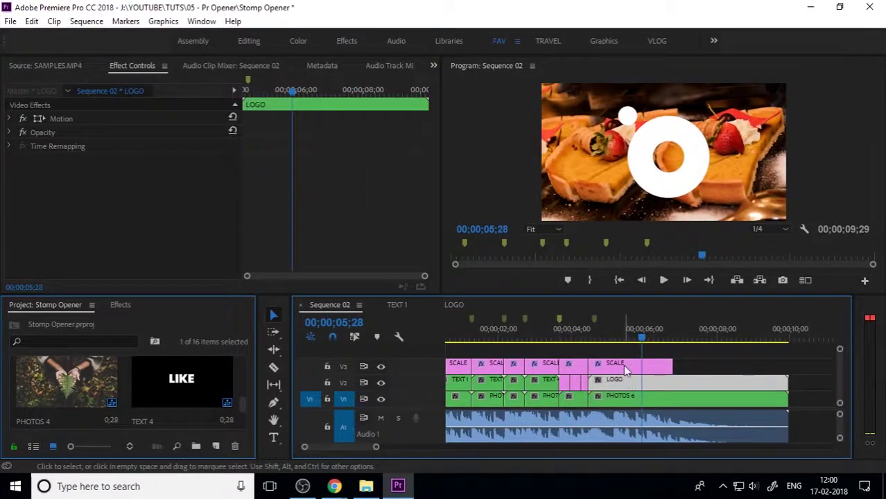
click(463, 304)
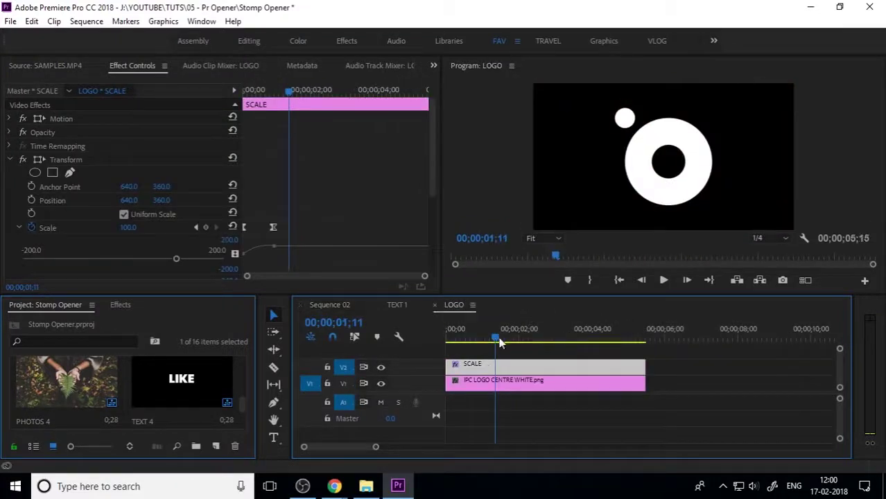
click(491, 379)
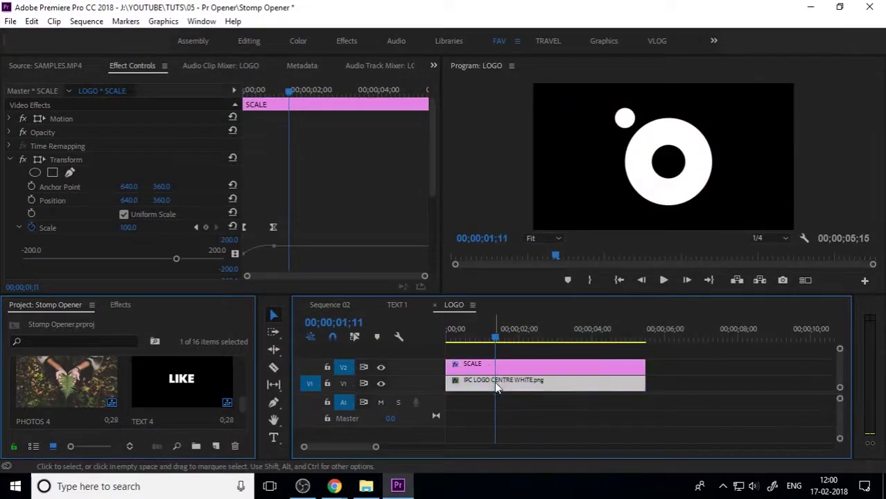
click(8, 119)
drag(133, 147, 102, 147)
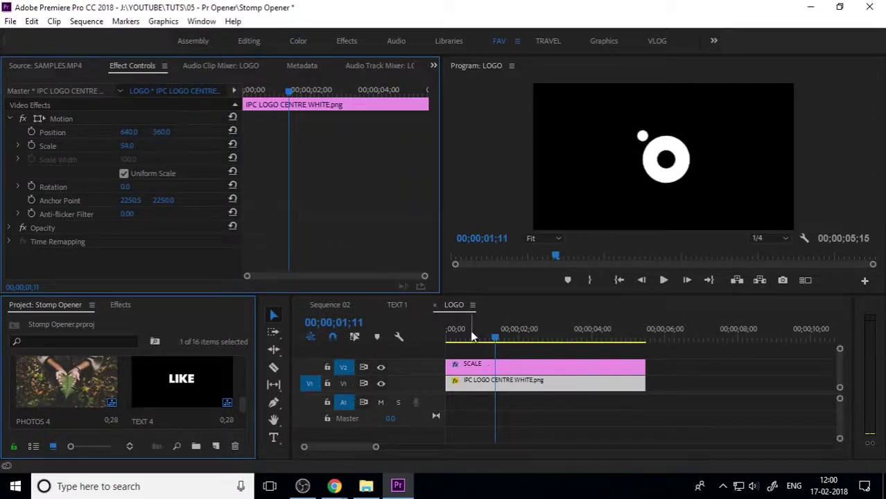
drag(470, 330, 441, 339)
key(space)
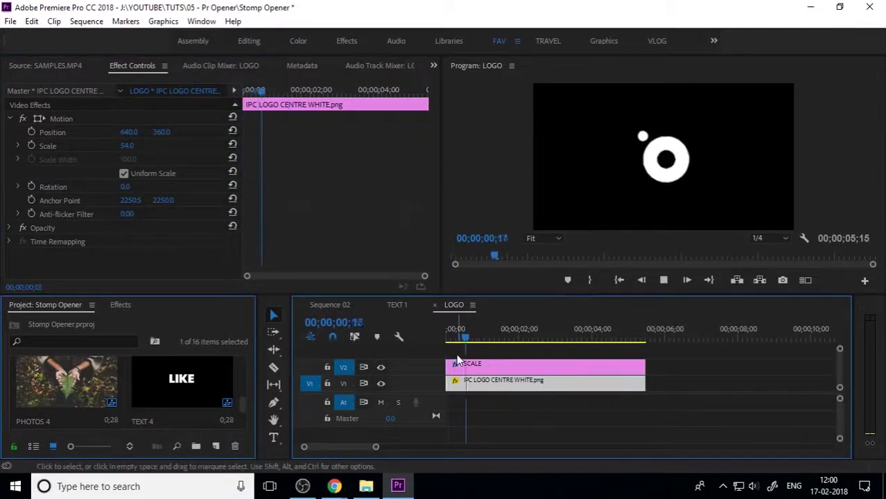
key(space)
Reshape the Transform Scale velocity curve of the SCALE layer in LOGO for a faster start and softer ending, and preview it
click(487, 364)
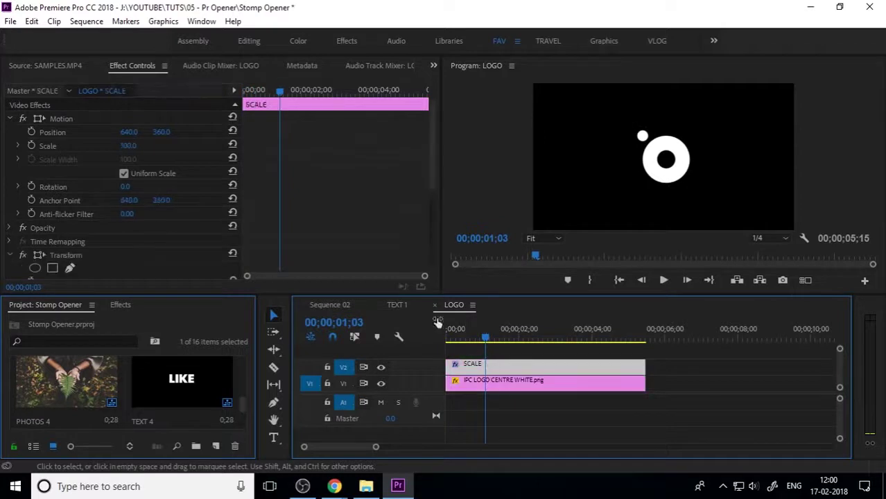
scroll(431, 200, down, 2)
drag(431, 200, 431, 264)
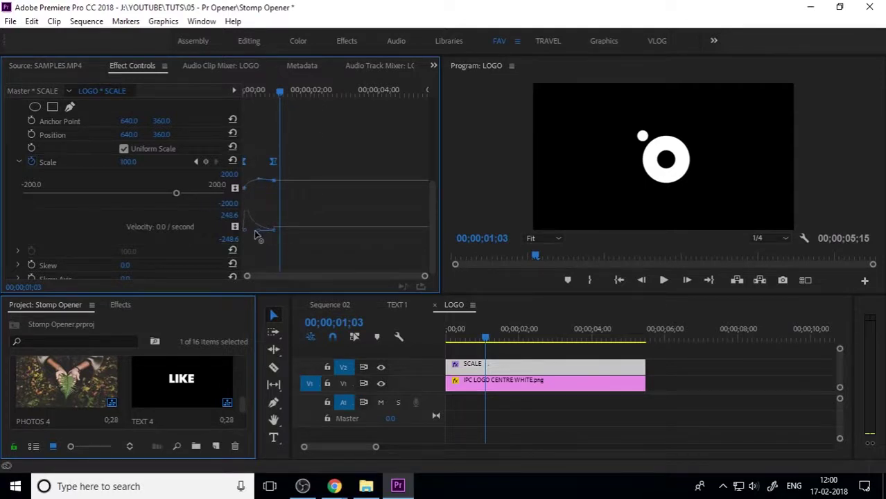
drag(461, 339, 431, 336)
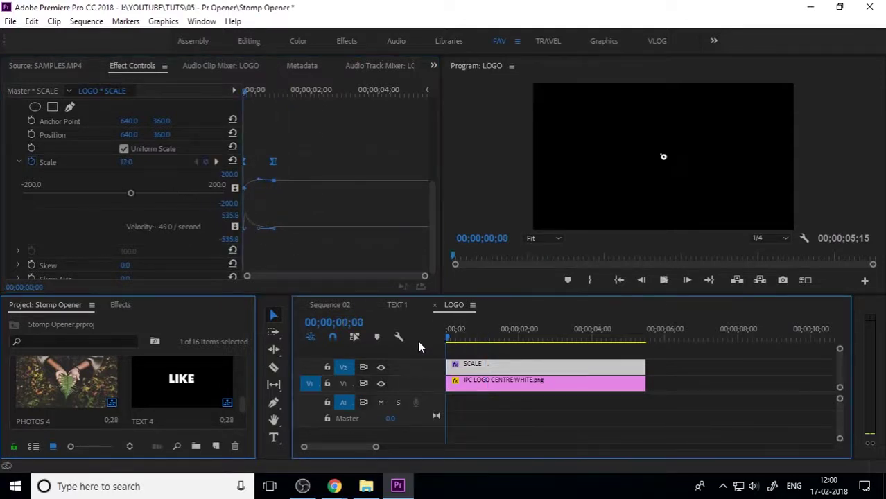
key(space)
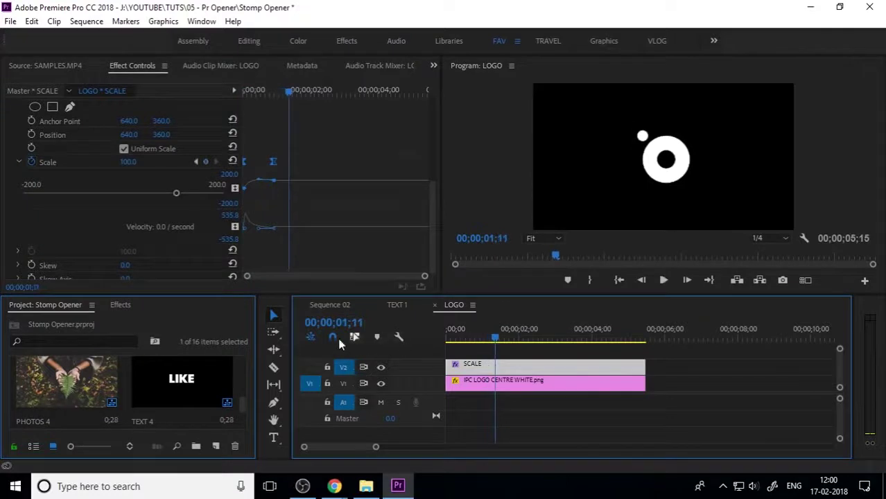
Return to Sequence 02 and play back the section leading into the logo
click(331, 305)
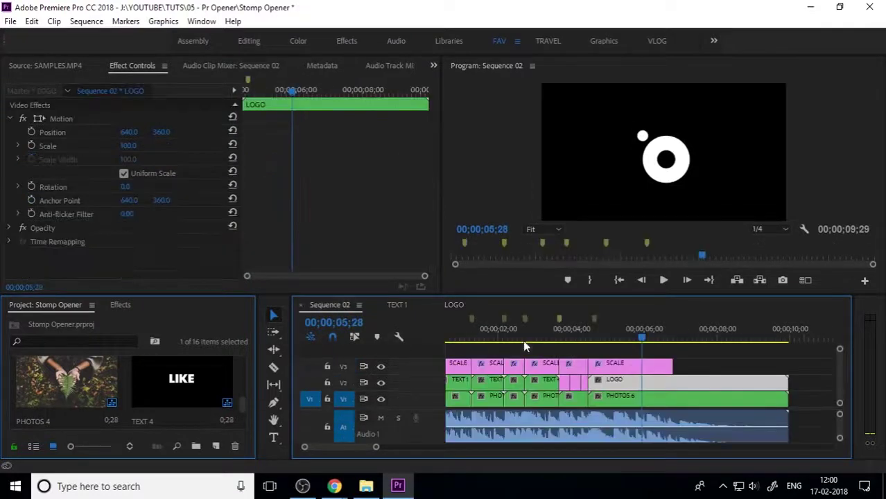
click(558, 346)
key(space)
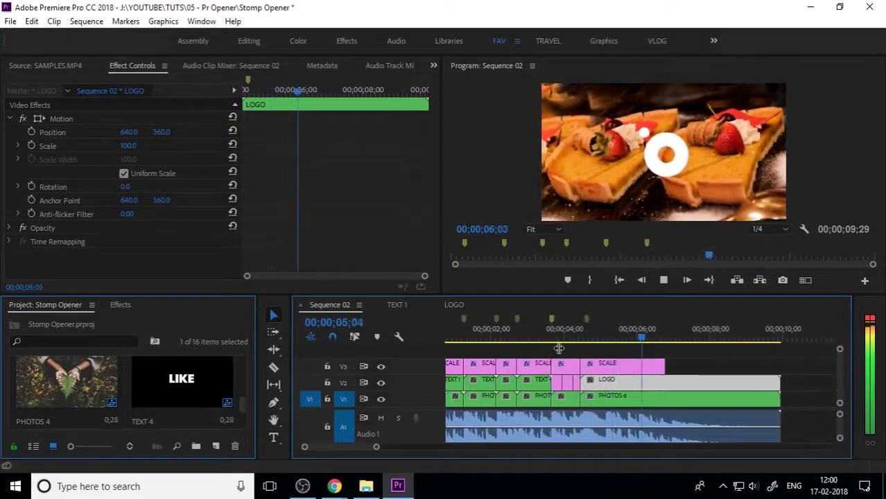
key(space)
Set the playback resolution to Full and extend the last SCALE adjustment layer to the end of the LOGO clip
click(784, 230)
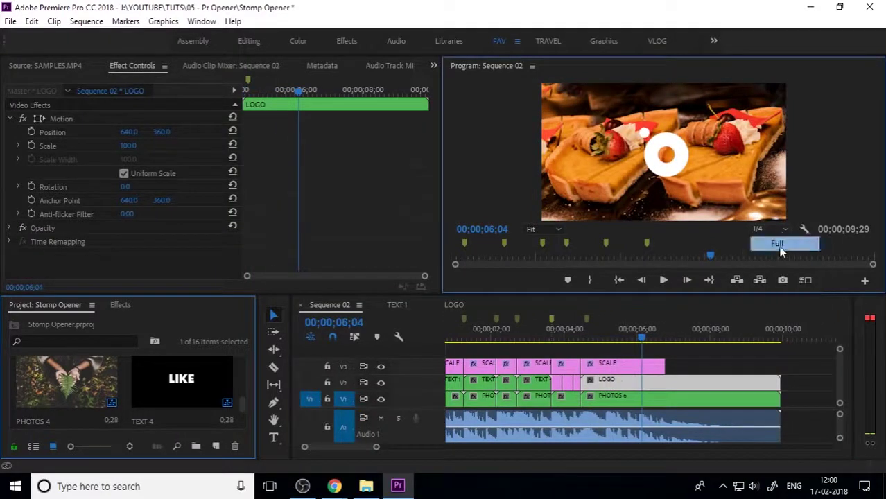
click(780, 246)
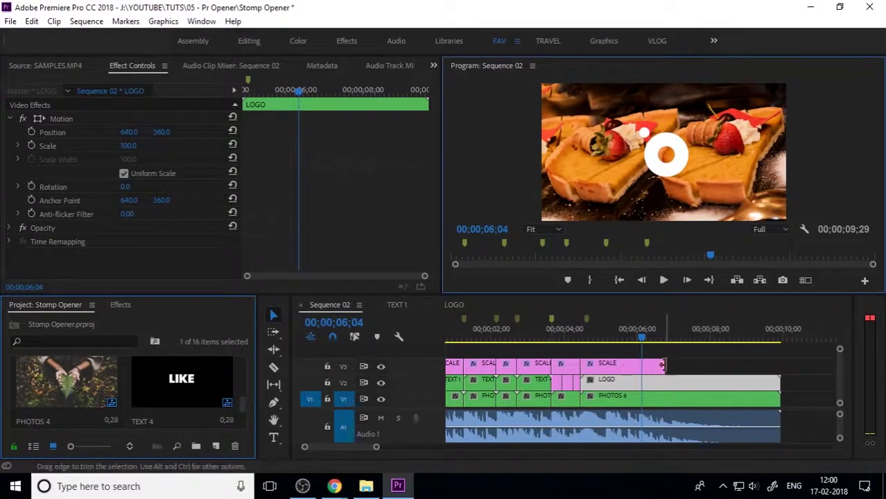
drag(662, 366, 779, 365)
key(minus)
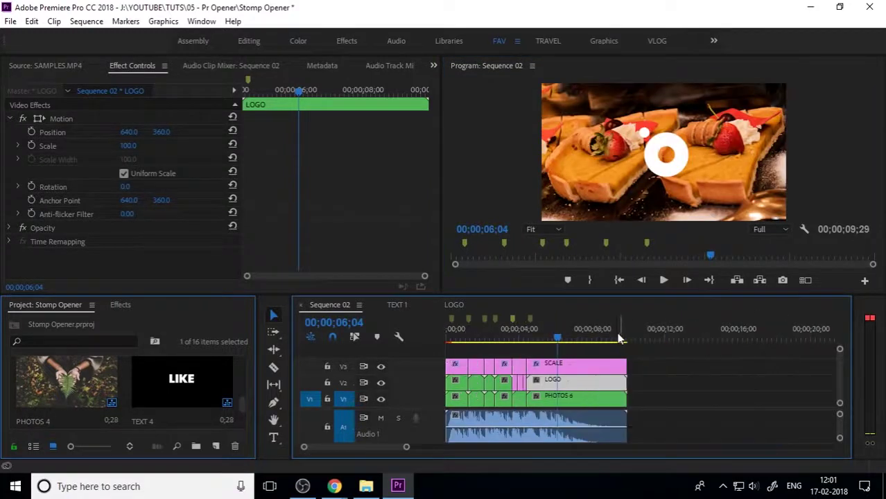
Create a Black Video item, place it above 2.jpg in the PHOTOS 6 sequence, and extend it to the photo's full length
double_click(562, 395)
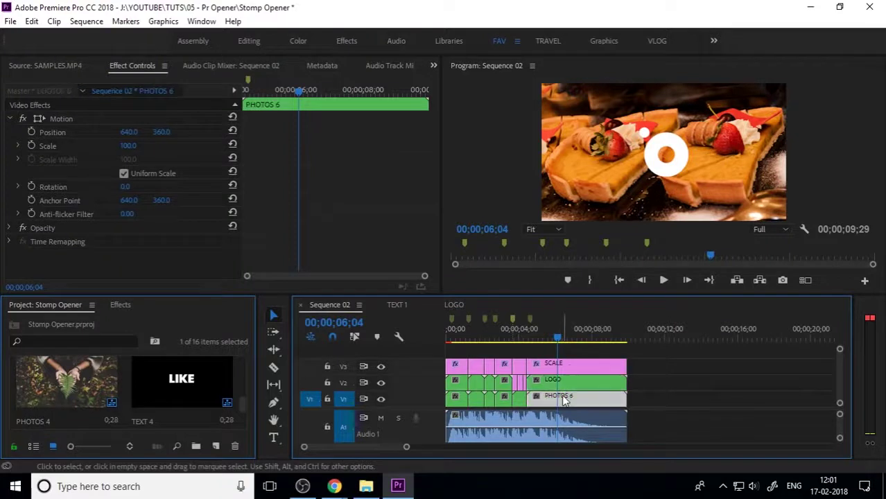
click(448, 364)
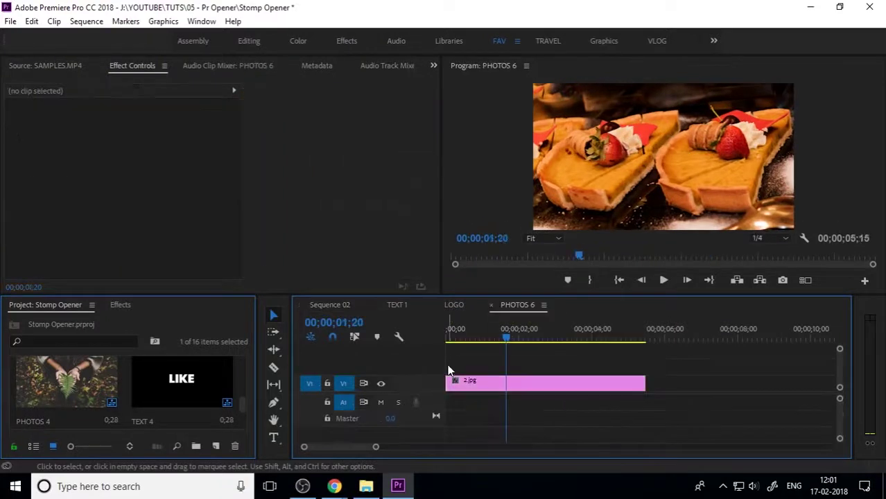
click(222, 446)
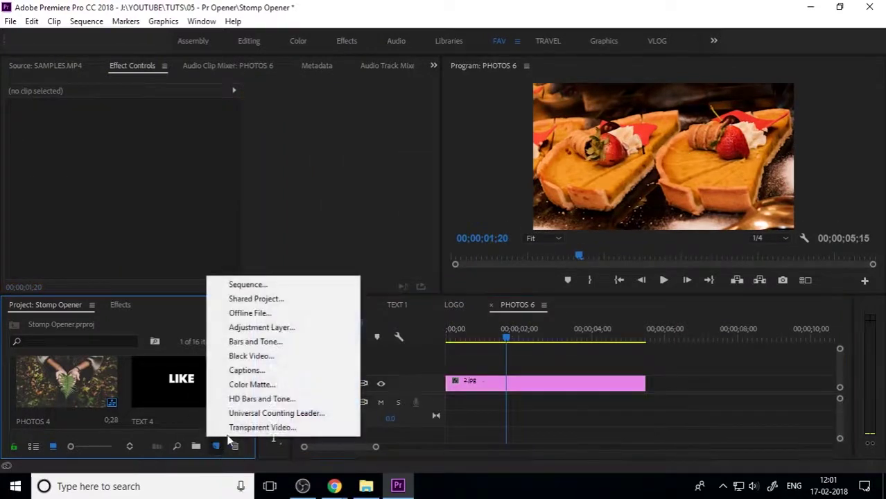
click(272, 357)
click(463, 289)
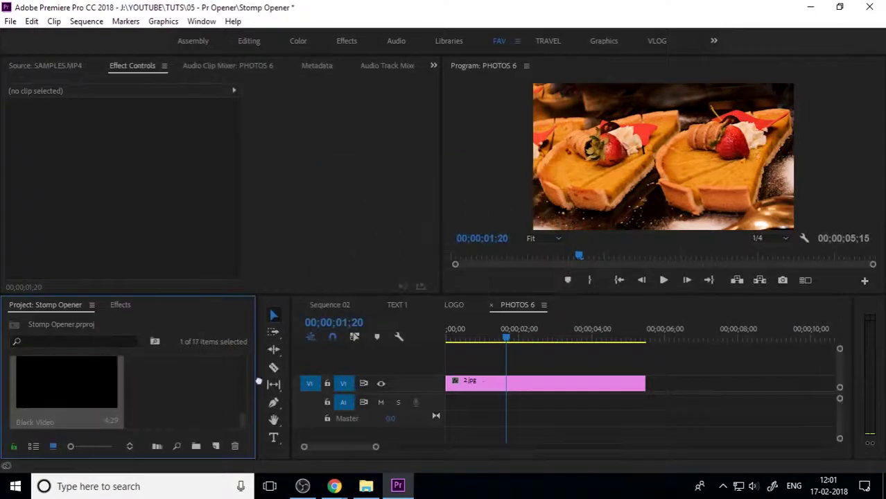
drag(258, 381, 556, 374)
drag(621, 368, 645, 367)
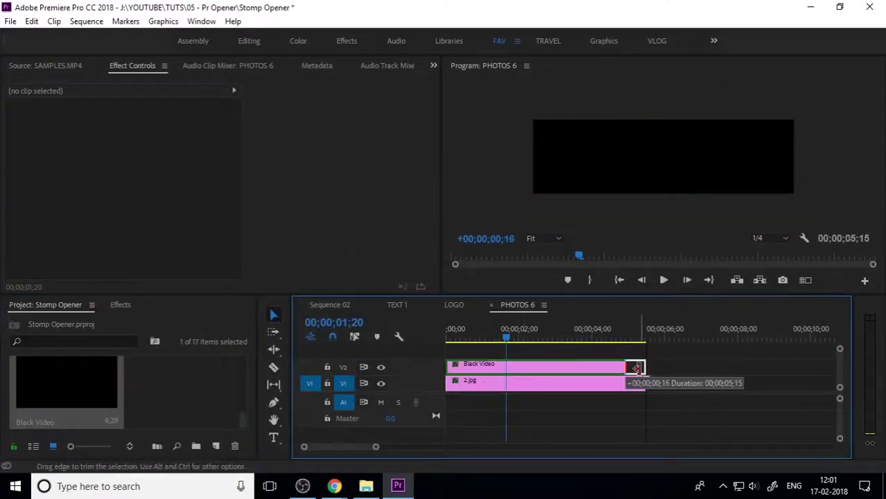
Lower the opacity of the Black Video clip in PHOTOS 6 so that it only darkens the photo
click(514, 360)
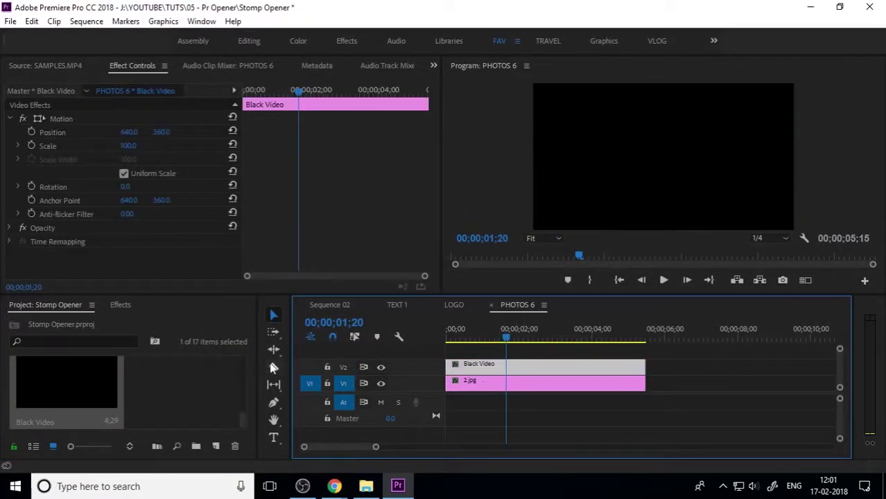
click(10, 228)
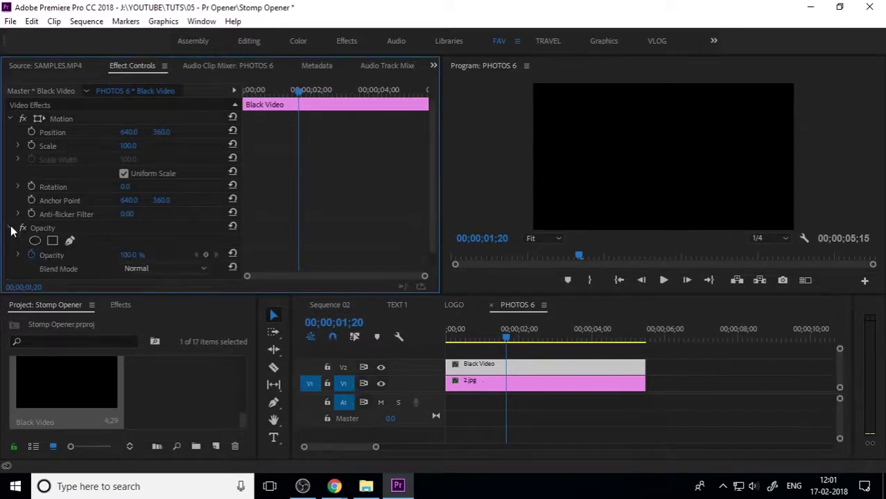
click(63, 259)
drag(132, 255, 126, 255)
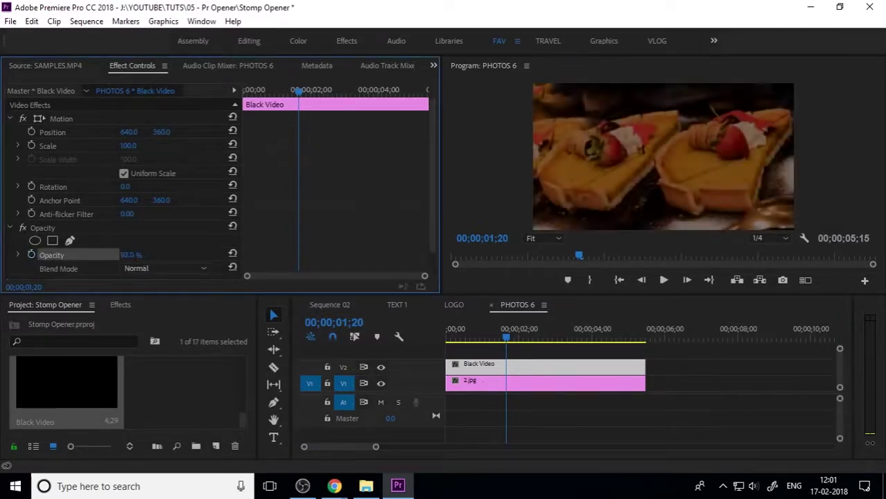
Go back to Sequence 02 and play the opener from the start in a maximized program monitor
click(330, 305)
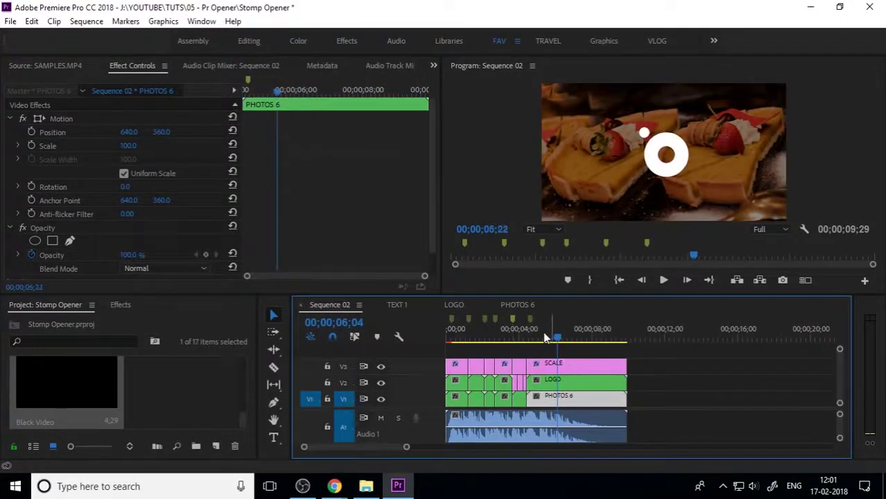
drag(542, 338, 523, 339)
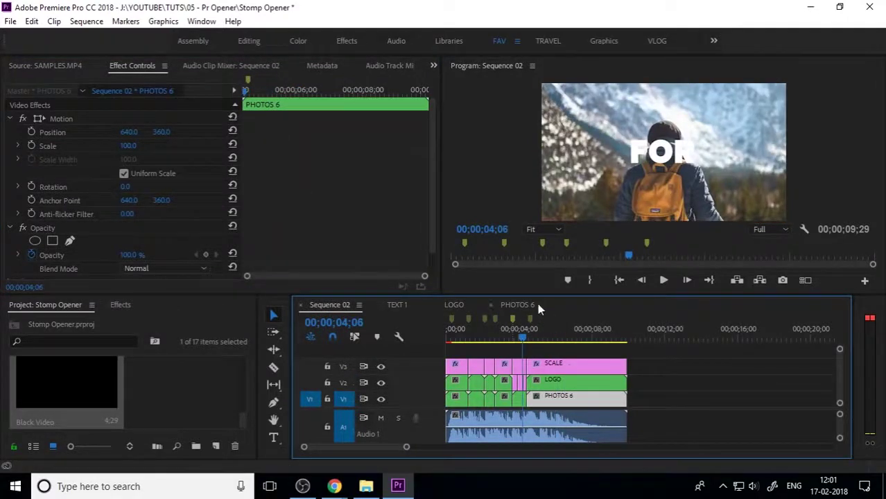
click(636, 158)
key(grave)
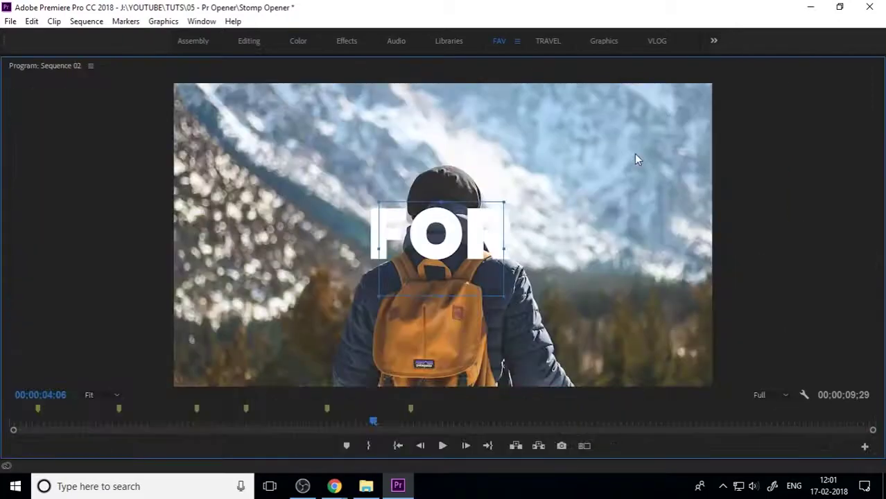
click(421, 446)
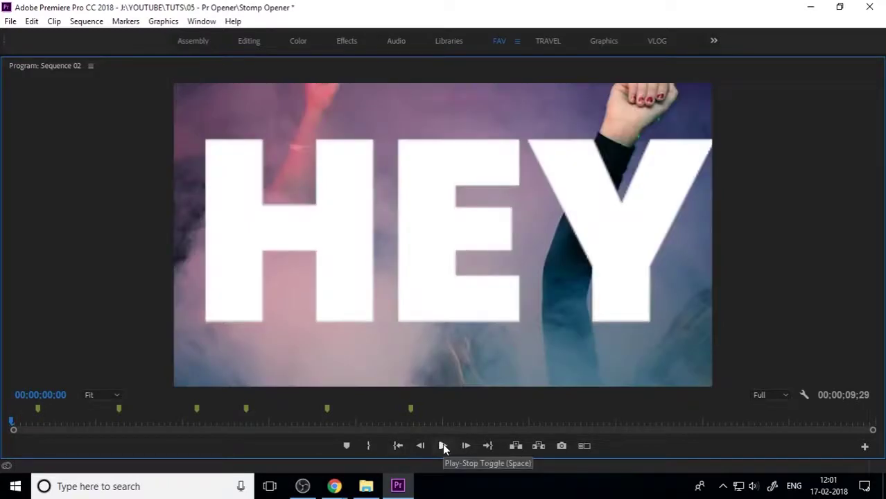
click(442, 445)
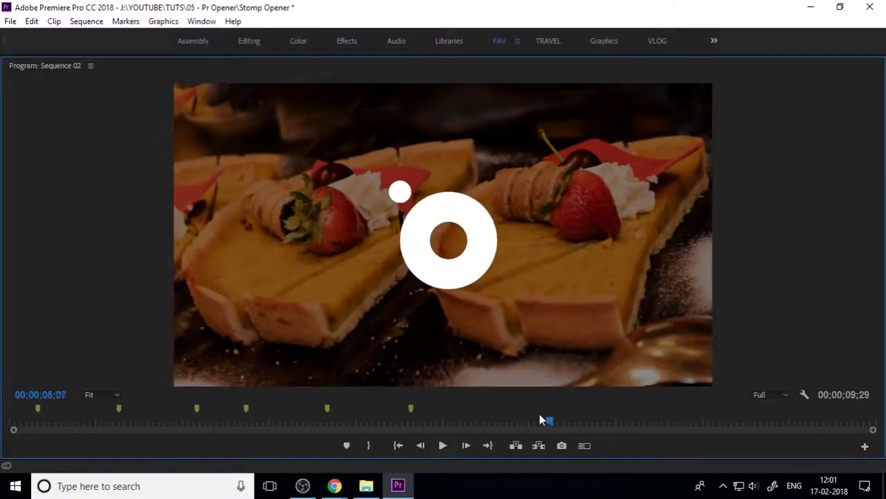
Replay the opener from 00;00;00;00 into the logo section and restore the program monitor to its normal size
drag(542, 419, 11, 423)
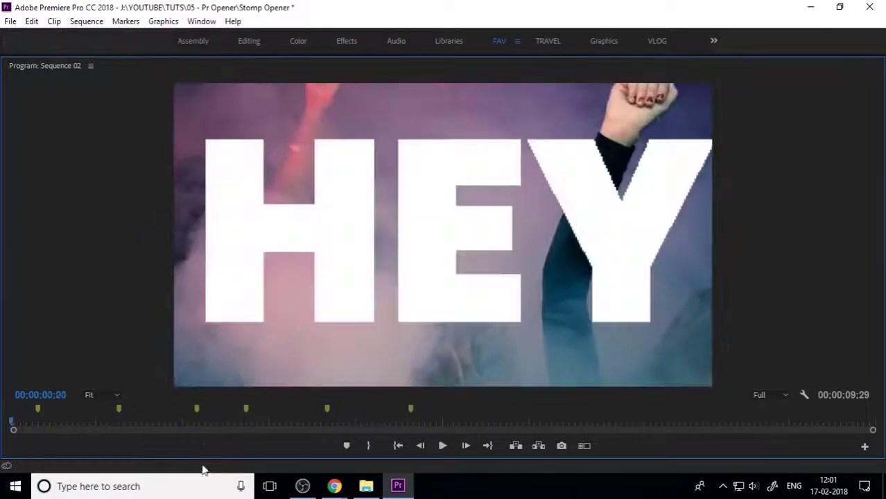
click(443, 446)
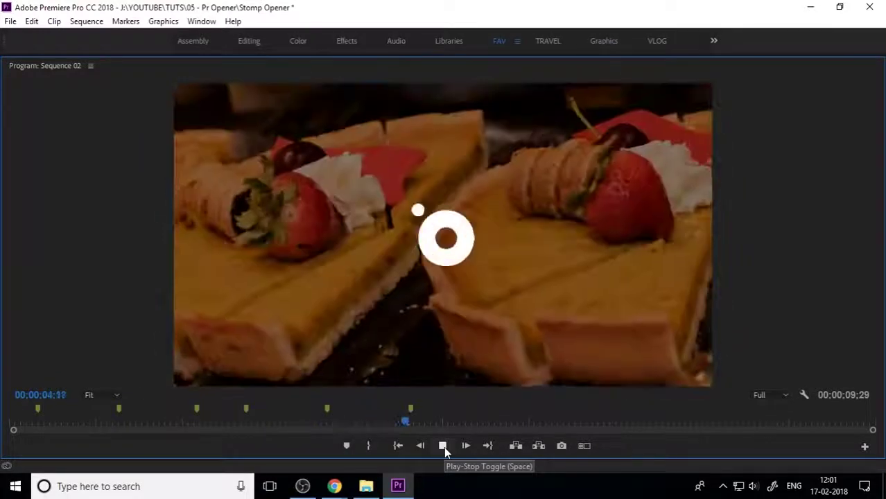
key(space)
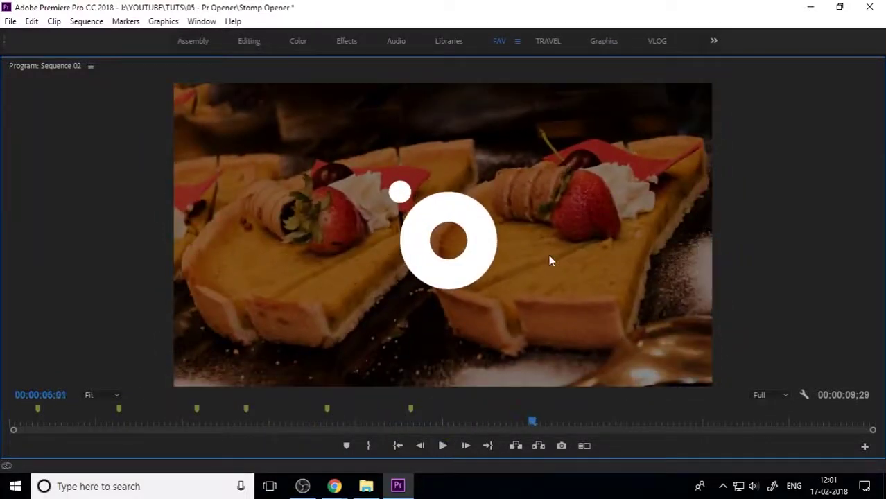
key(grave)
Return to the start of Sequence 02 and apply the Lens Distortion effect to the SCALE adjustment layer above TEXT 1
click(543, 332)
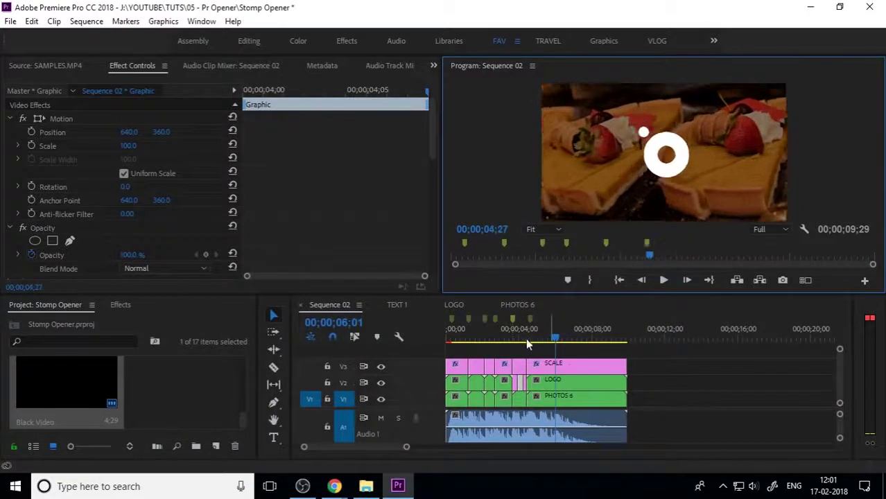
drag(526, 337, 404, 345)
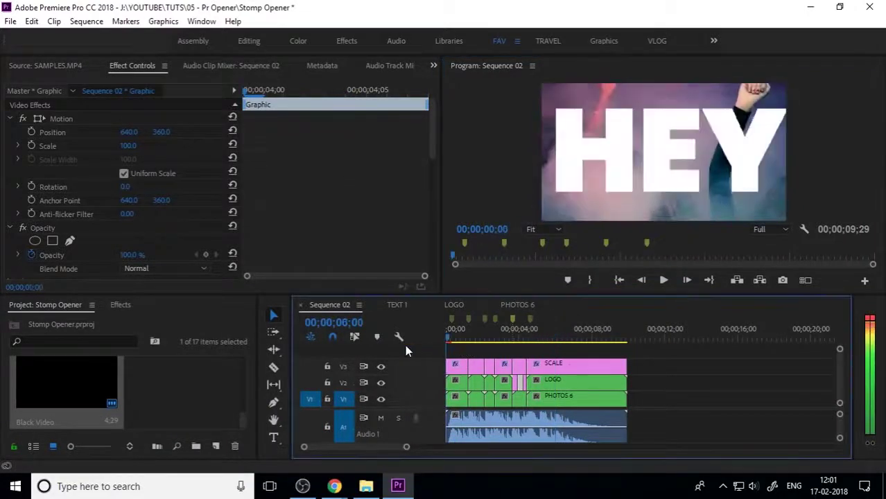
key(equal)
key(equal)
key(equal)
click(496, 360)
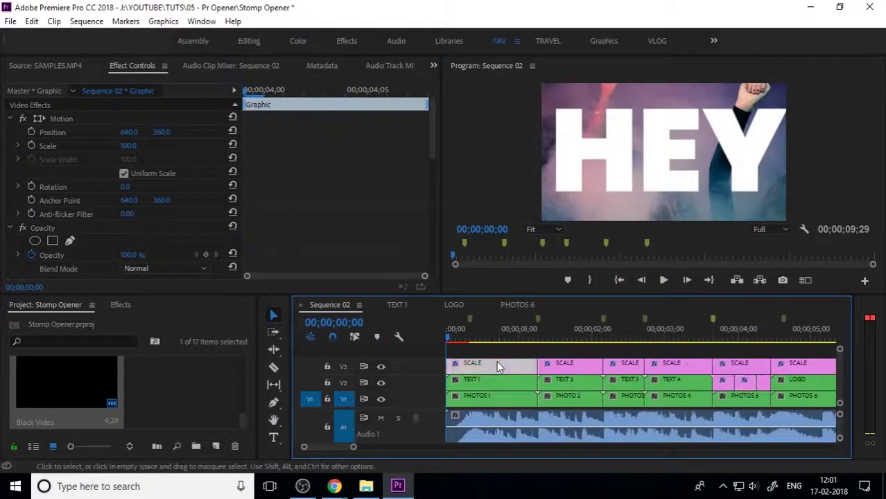
click(118, 304)
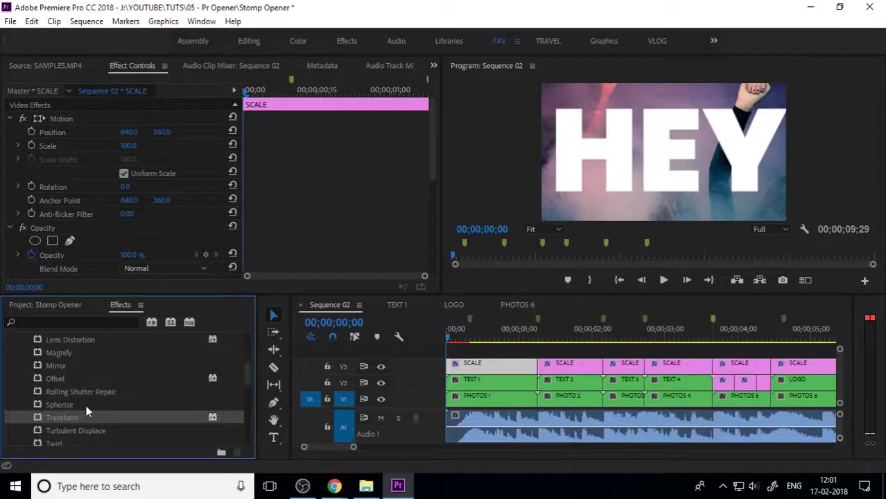
scroll(86, 404, up, 2)
drag(60, 393, 502, 368)
Collapse the layer's other effects, set Lens Distortion Curvature to -74, and enable Curvature keyframing at 00;00;00;00
scroll(39, 205, down, 2)
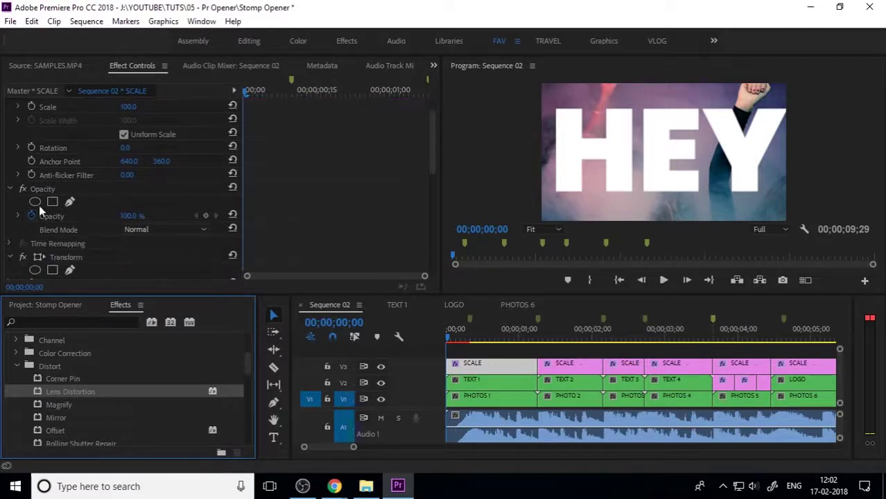
click(11, 189)
scroll(15, 132, up, 2)
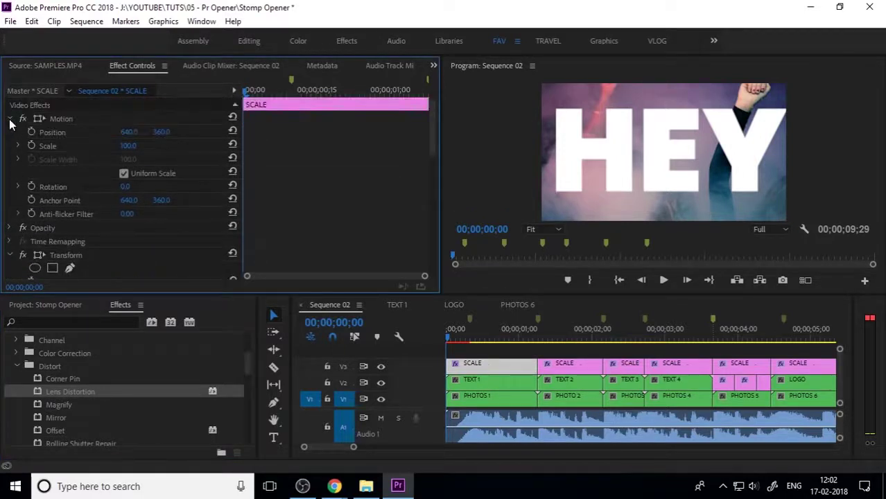
click(11, 122)
click(10, 161)
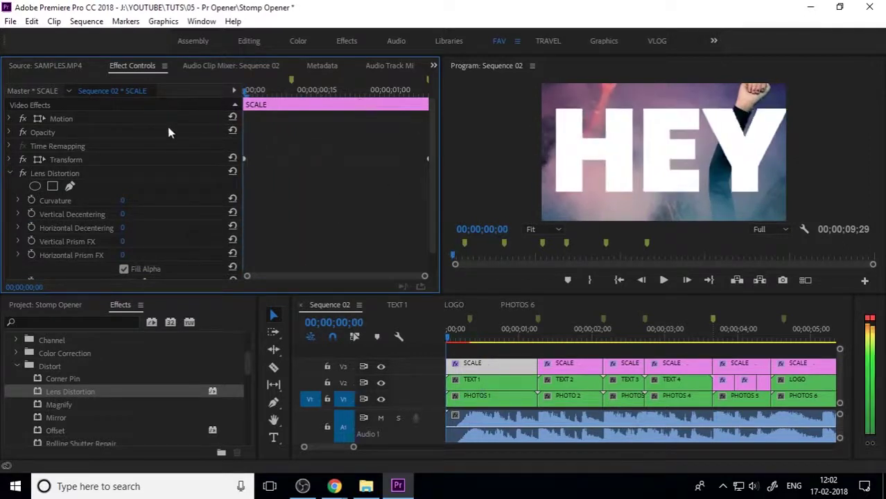
drag(124, 200, 71, 221)
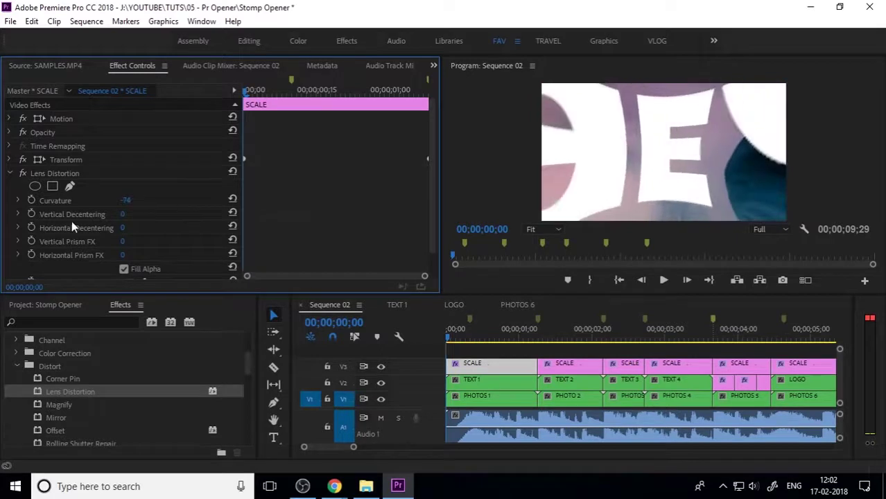
click(31, 200)
Add a Curvature keyframe of 0 at 00;00;00;12 and move it earlier to about 00;00;00;08
click(301, 90)
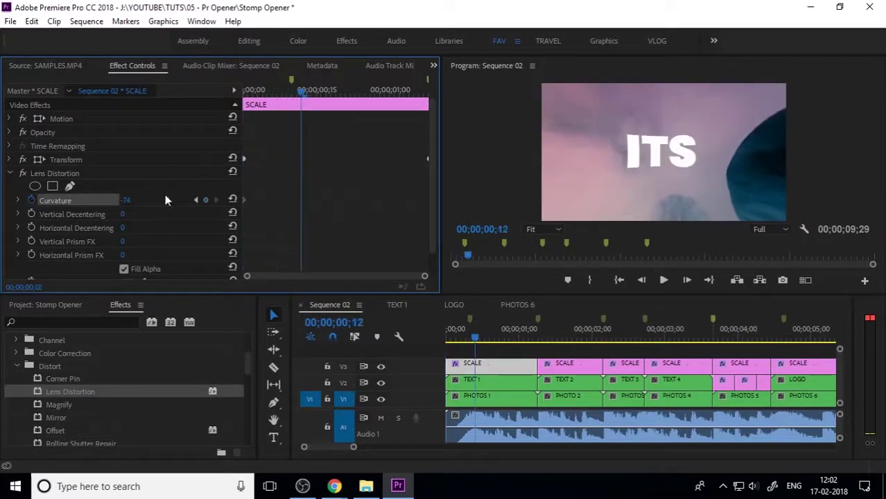
click(127, 199)
key(Return)
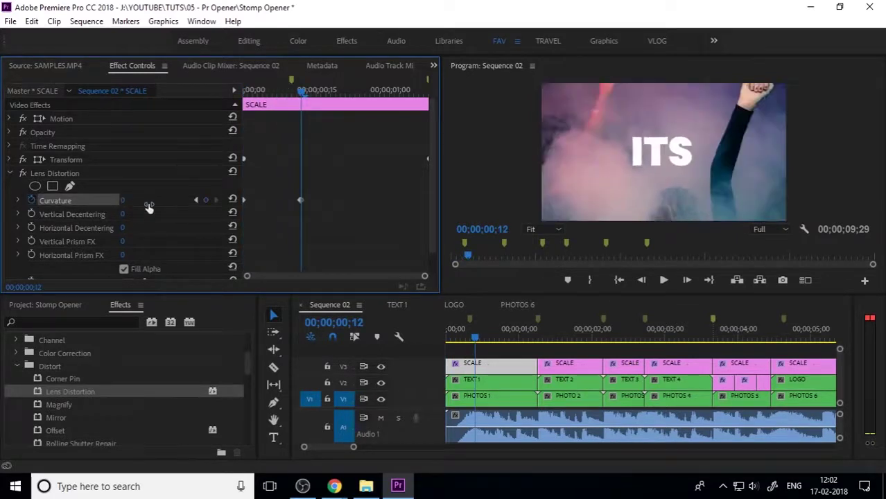
drag(299, 200, 292, 199)
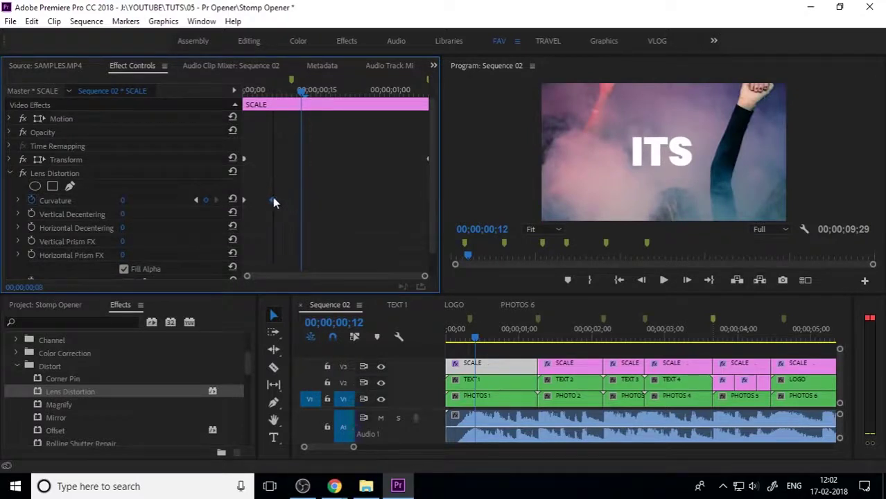
Return to the clip's start, convert both Curvature keyframes to Bezier, and open the Curvature value and velocity graphs
drag(280, 84, 212, 122)
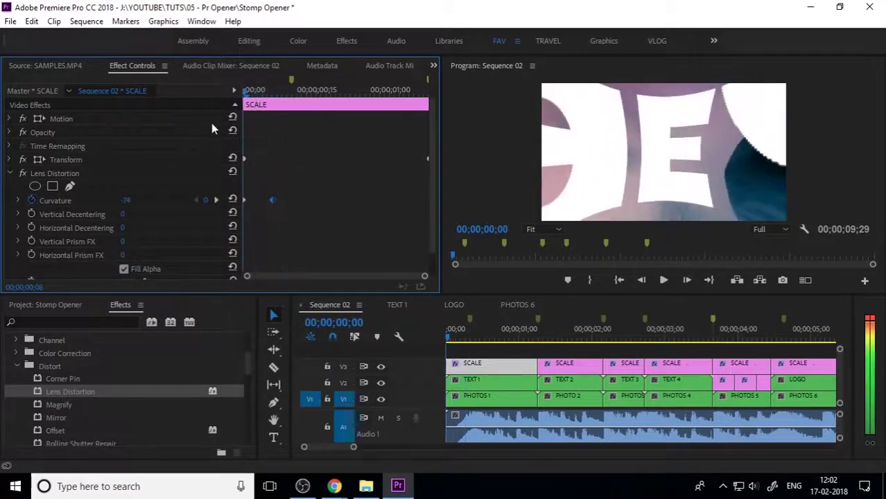
click(272, 200)
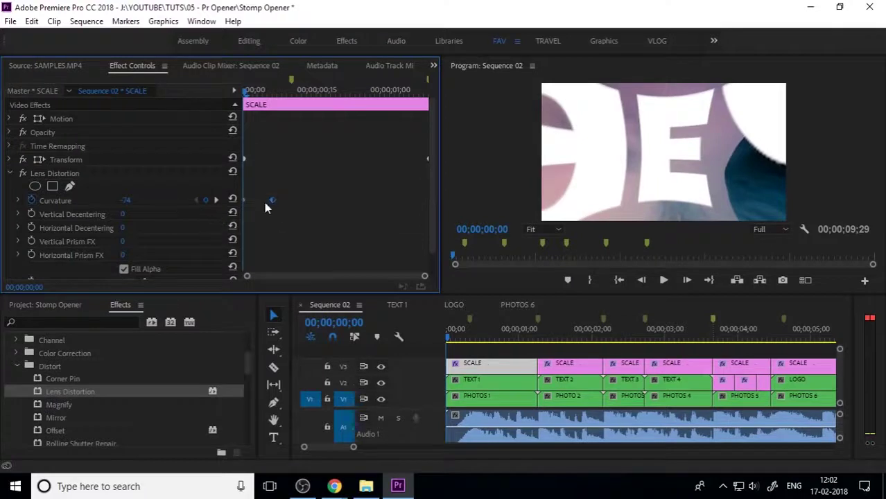
right_click(272, 201)
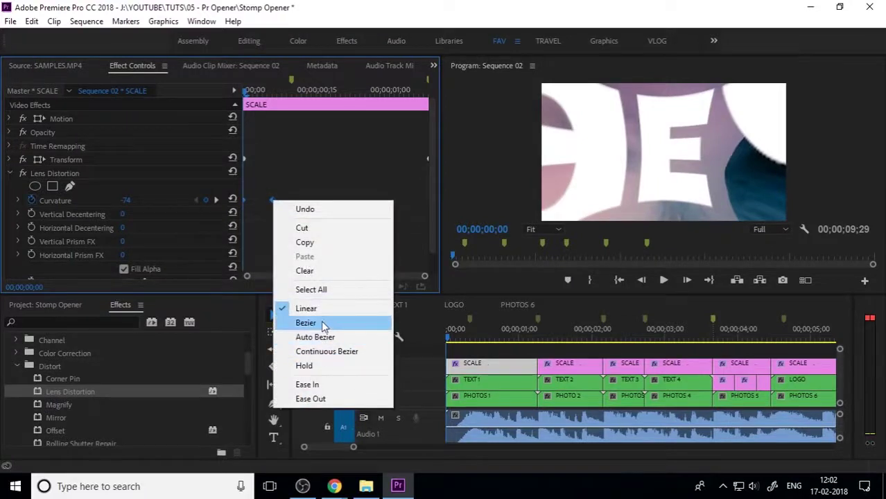
click(325, 324)
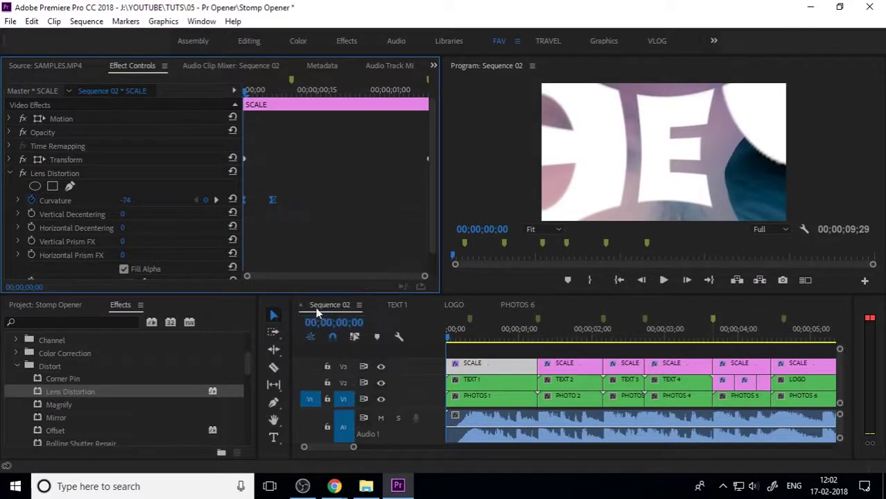
click(18, 201)
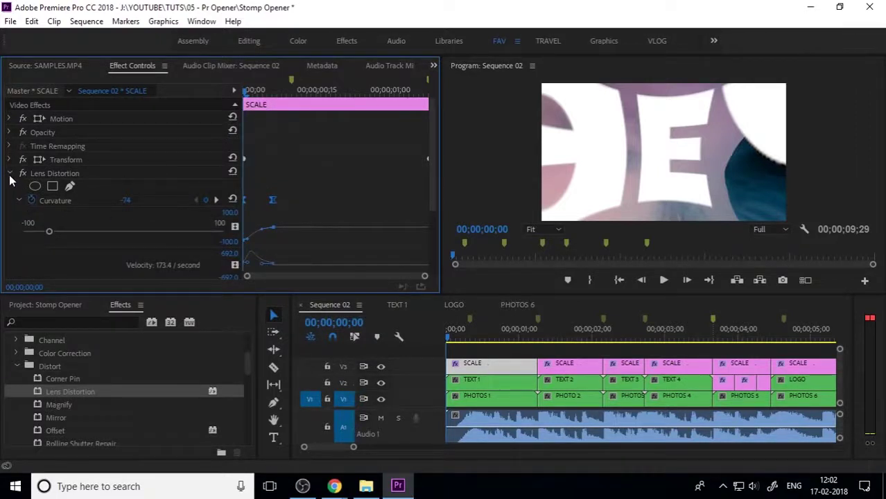
click(19, 201)
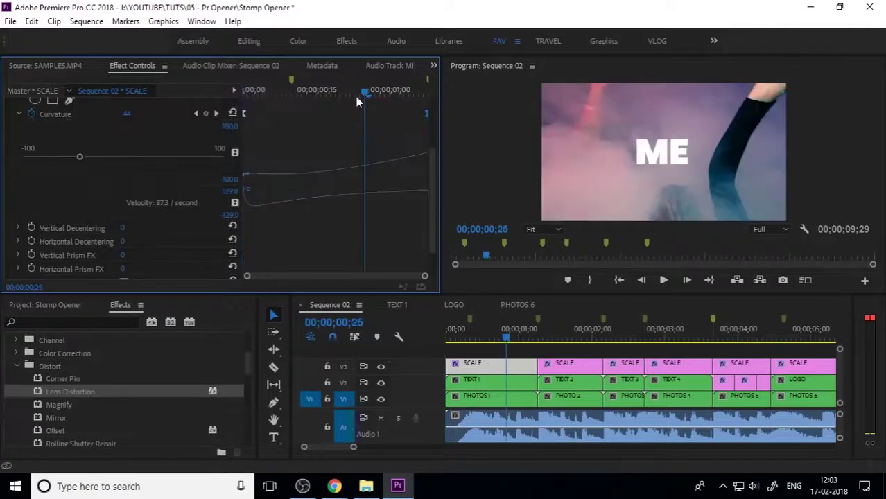
Play the opener from the start into the logo section to review the Lens Distortion animation
drag(357, 96, 187, 115)
key(space)
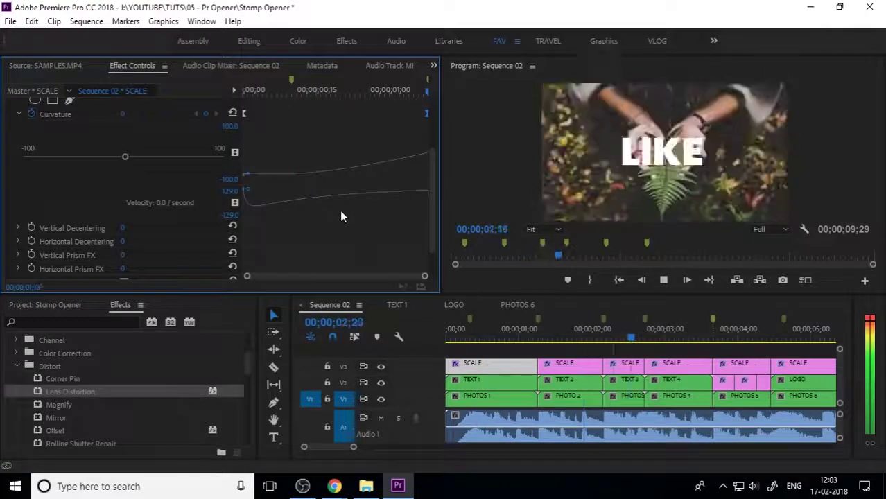
key(space)
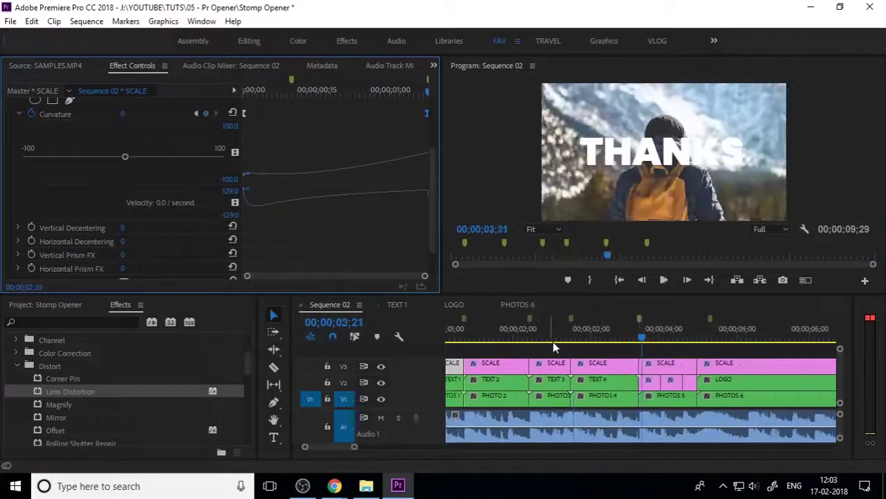
key(space)
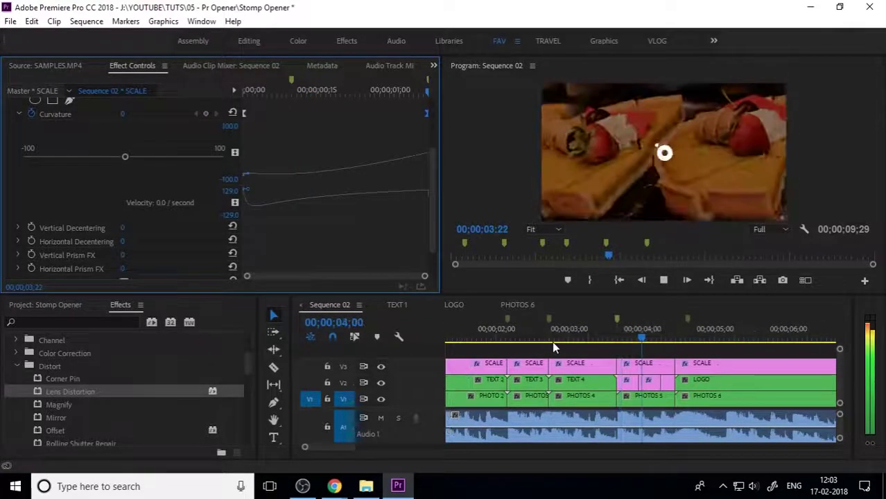